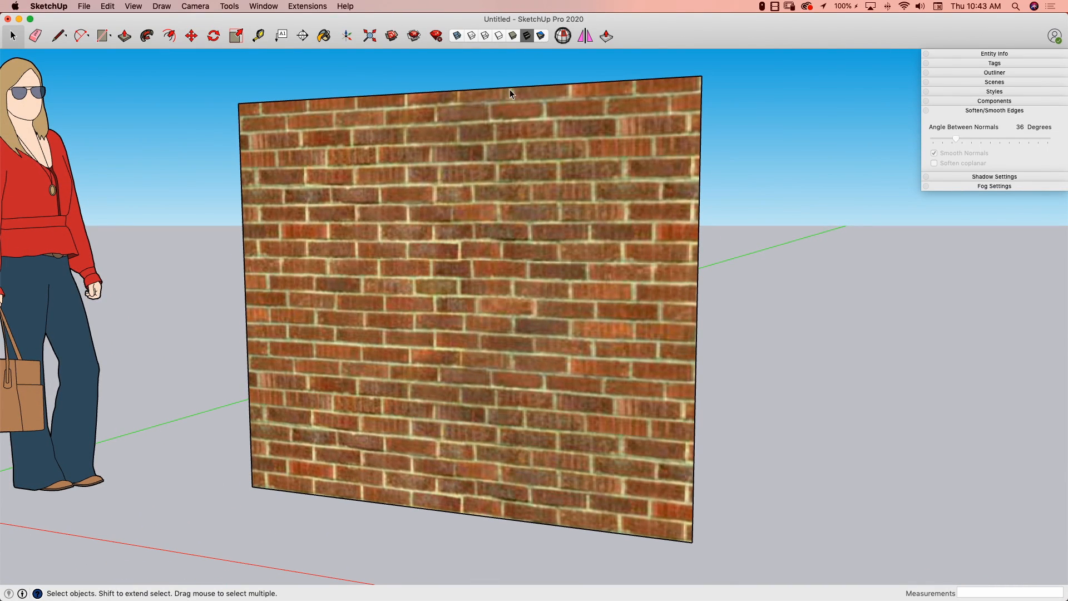
- Compare the brick wall in the Monochrome and Shaded With Textures face styles, ending with the textures displayed
{"action": "left_click", "coordinate": [539, 36]}
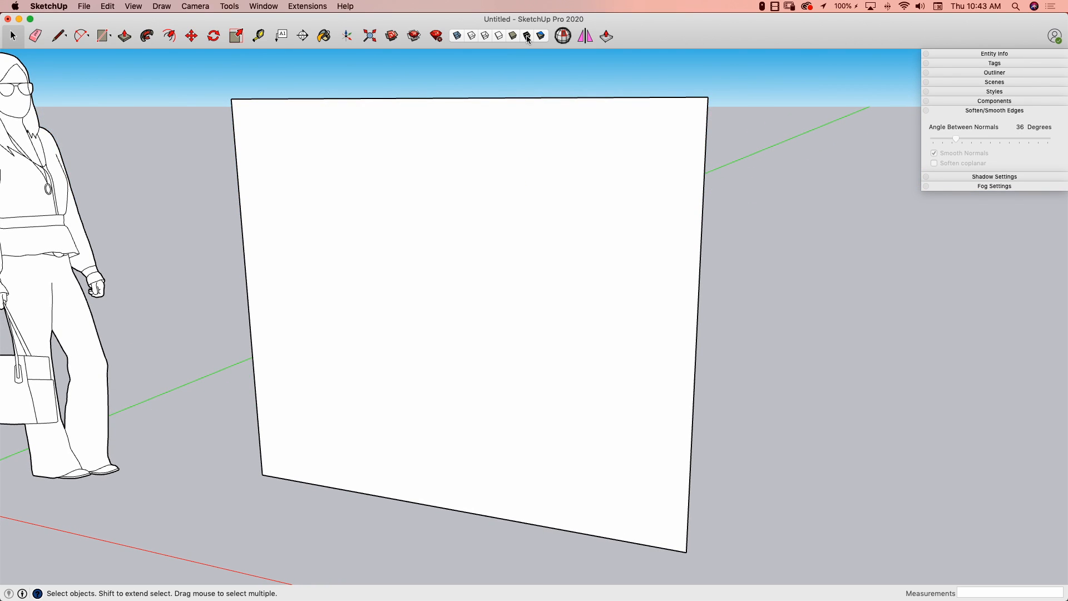
{"action": "left_click", "coordinate": [527, 36]}
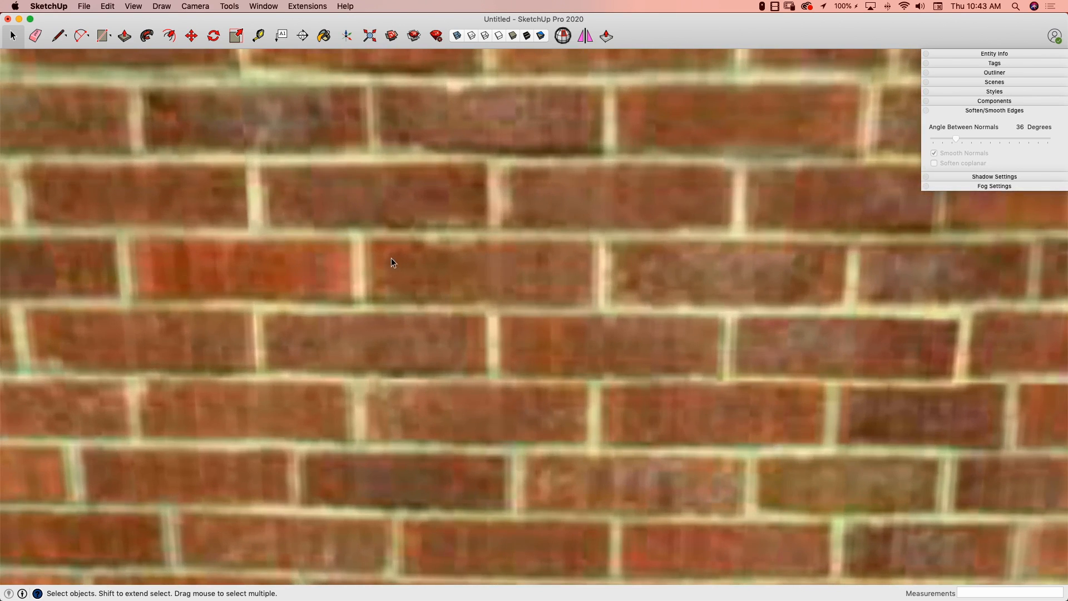
- Draw a rectangle about 8 3/16" by 2 9/16" on the wall face around a single brick
{"action": "key", "text": "r"}
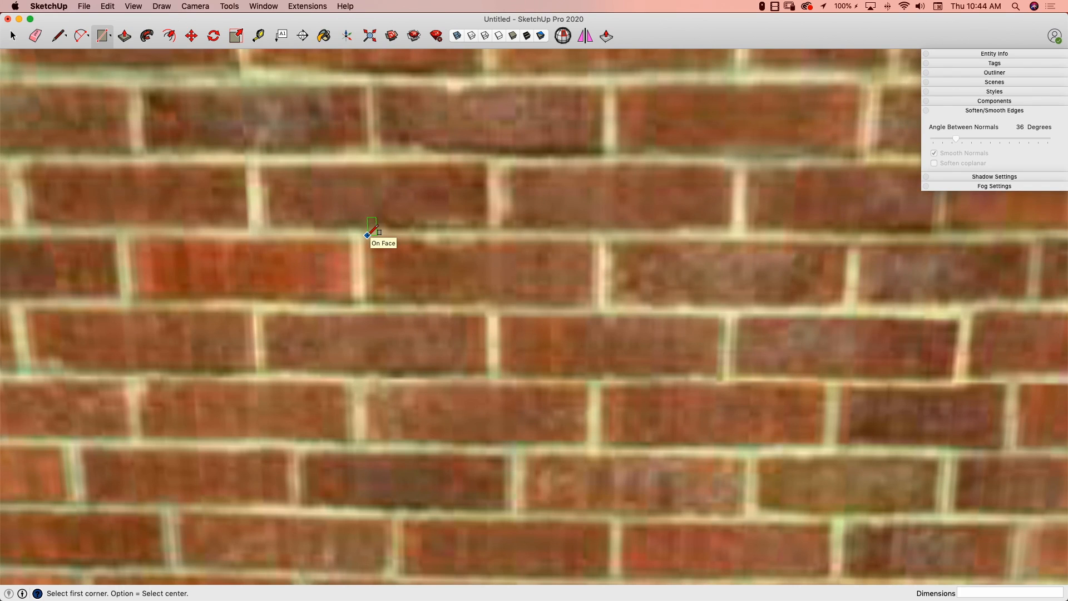
{"action": "left_click", "coordinate": [597, 306]}
{"action": "middle_click_drag", "start_coordinate": [591, 305], "coordinate": [349, 238]}
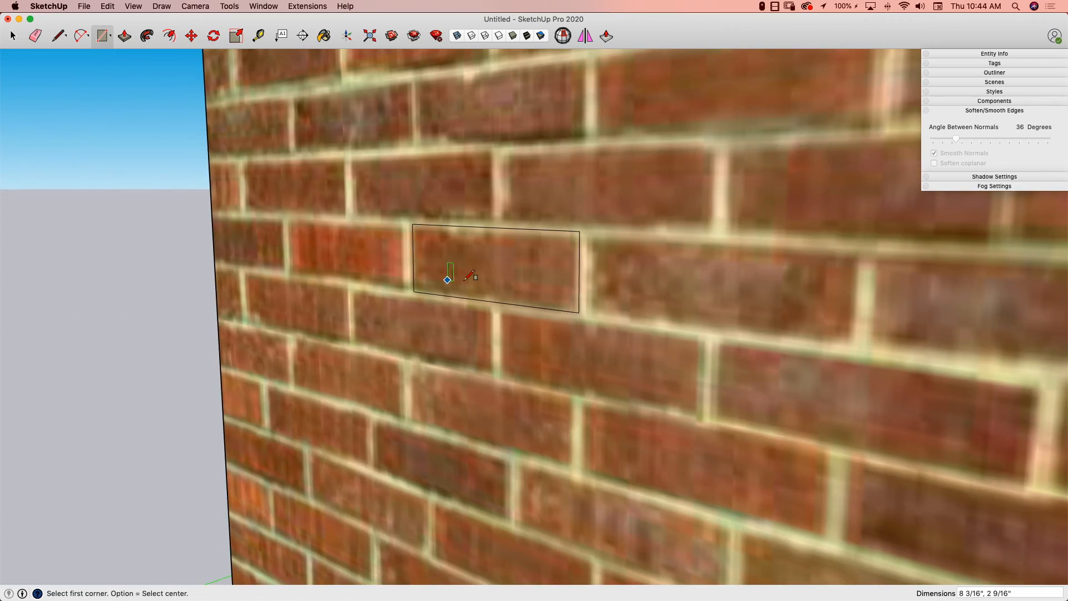
- Pull the outlined brick face about 1/4" out from the wall, view its sides, and undo the extrusion
{"action": "key", "text": "p"}
{"action": "left_click_drag", "start_coordinate": [460, 287], "coordinate": [457, 288]}
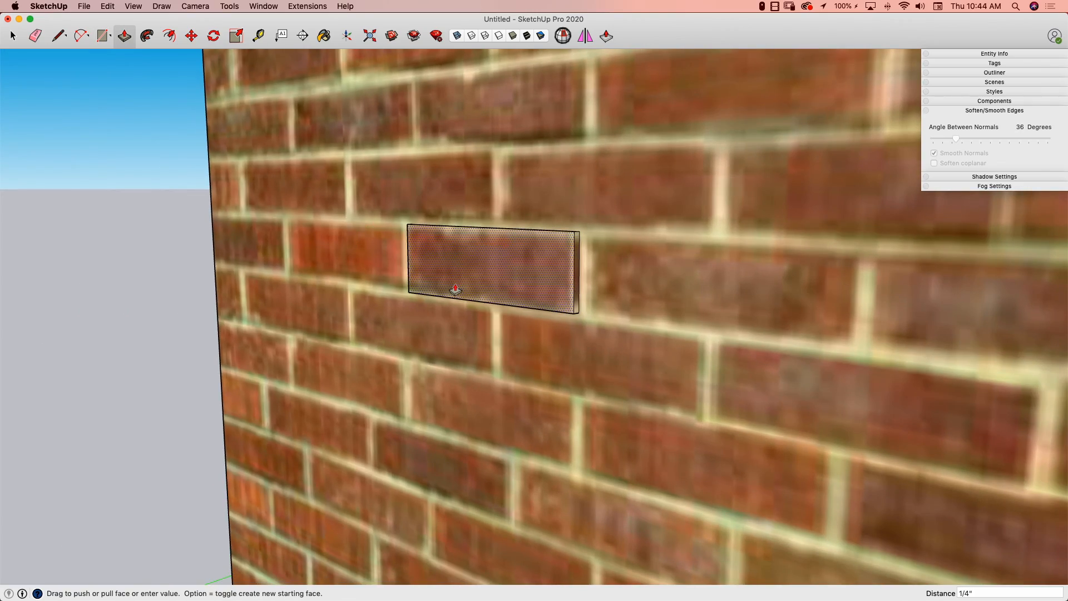
{"action": "left_click", "coordinate": [455, 290]}
{"action": "mouse_move", "coordinate": [393, 384]}
{"action": "middle_mouse_down"}
{"action": "mouse_move", "coordinate": [621, 369]}
{"action": "mouse_move", "coordinate": [338, 326]}
{"action": "mouse_move", "coordinate": [321, 276]}
{"action": "middle_mouse_up"}
{"action": "key", "text": "space"}
{"action": "scroll", "coordinate": [320, 276], "scroll_direction": "up", "scroll_amount": 3}
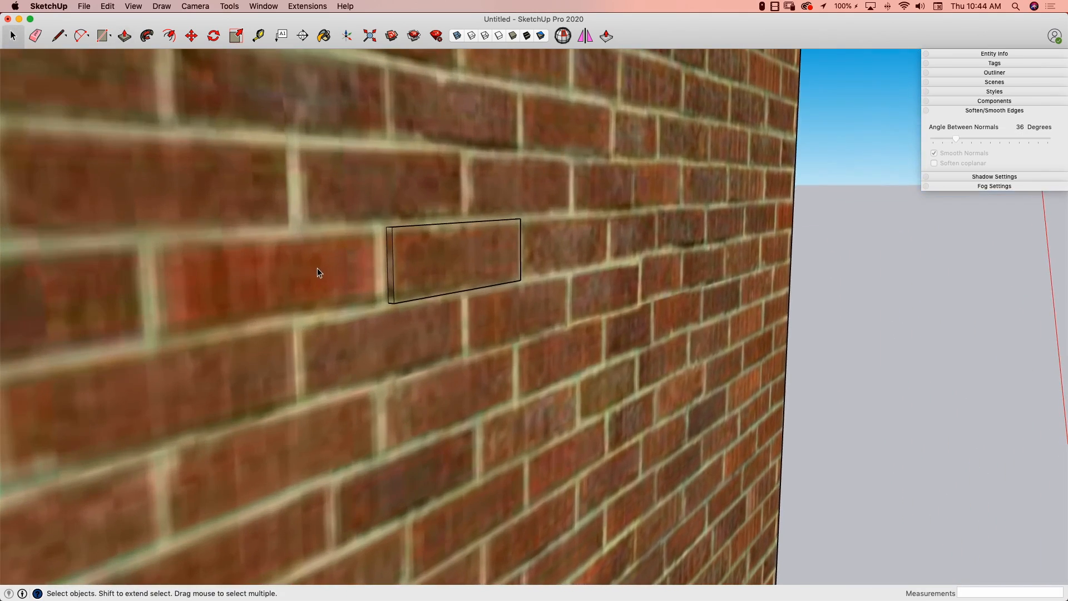
{"action": "key", "text": "super+z"}
- Copy only the brick outline's edges about 4 11/16" onto the lower-left neighbouring brick and array the copy 109x
{"action": "left_click", "coordinate": [434, 262]}
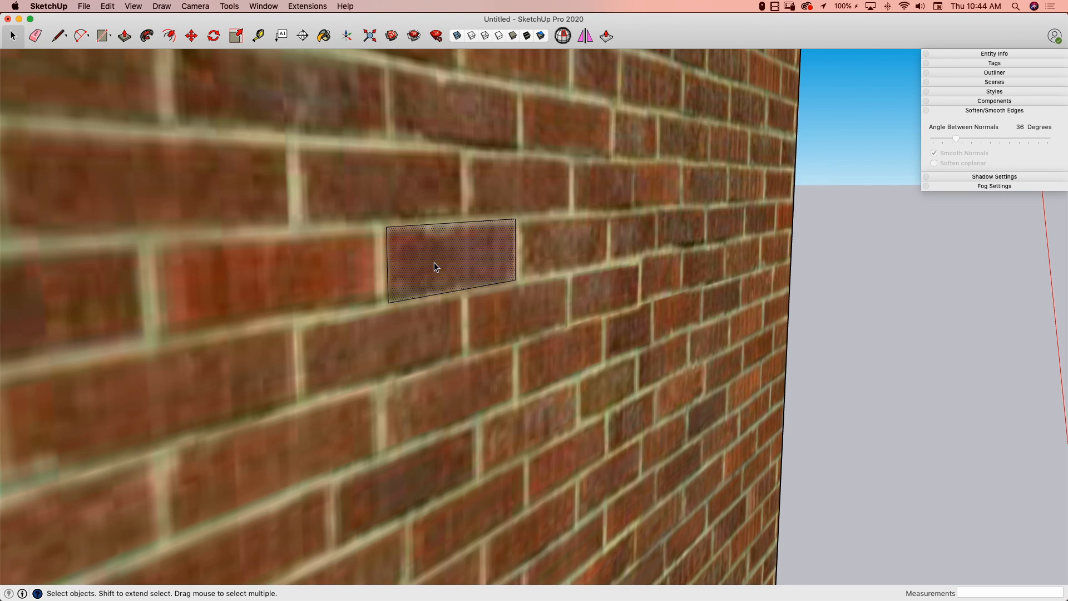
{"action": "middle_click_drag", "start_coordinate": [434, 262], "coordinate": [440, 272]}
{"action": "key", "text": "m"}
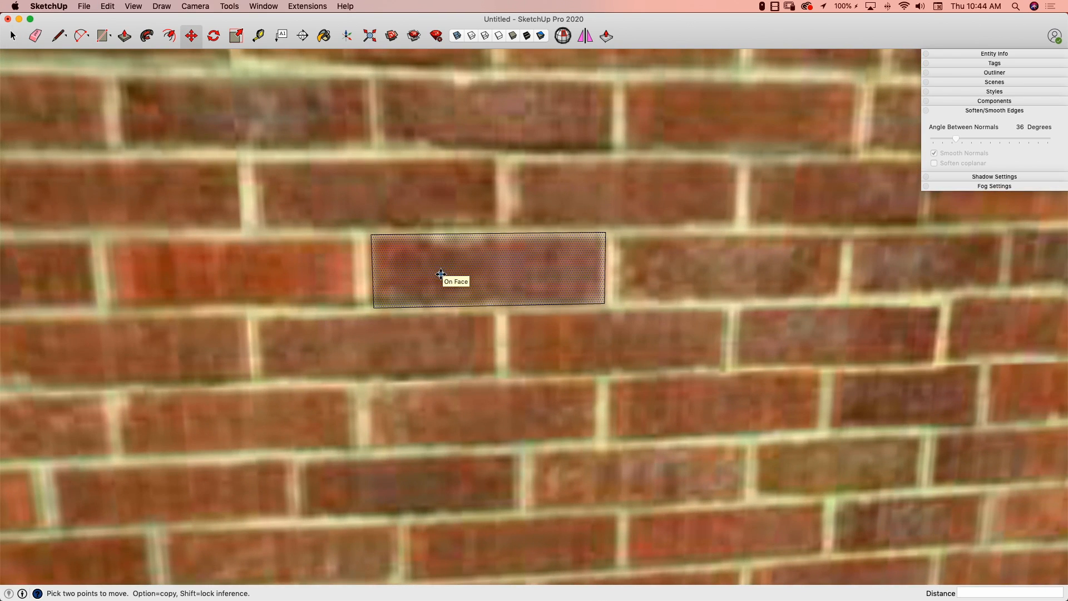
{"action": "key", "text": "space"}
{"action": "double_click", "coordinate": [433, 279]}
{"action": "left_click", "coordinate": [434, 281], "text": "shift"}
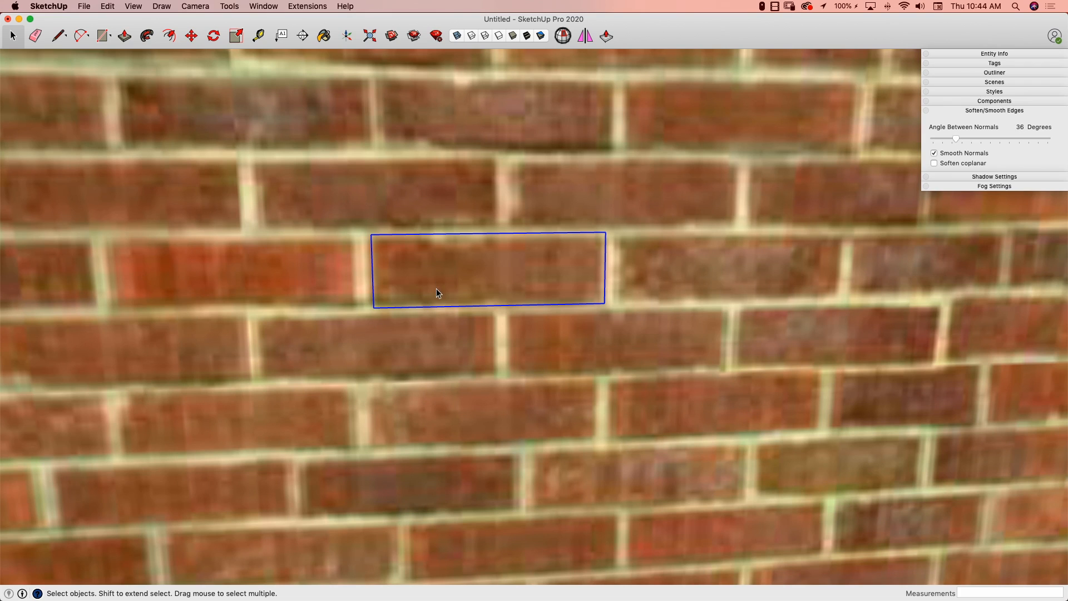
{"action": "key", "text": "m"}
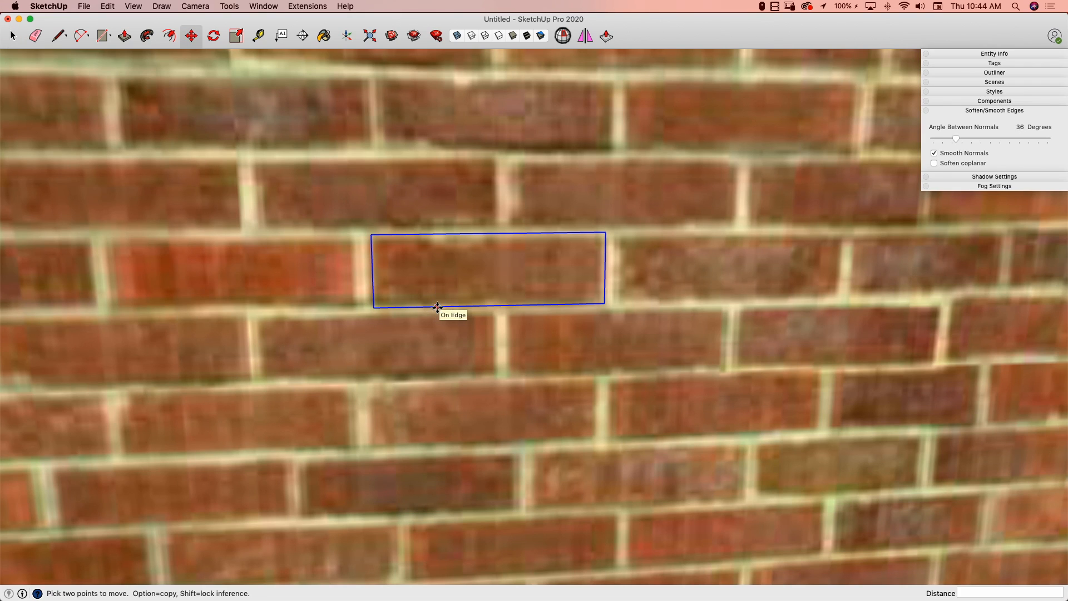
{"action": "left_click", "coordinate": [605, 304]}
{"action": "key", "text": "alt"}
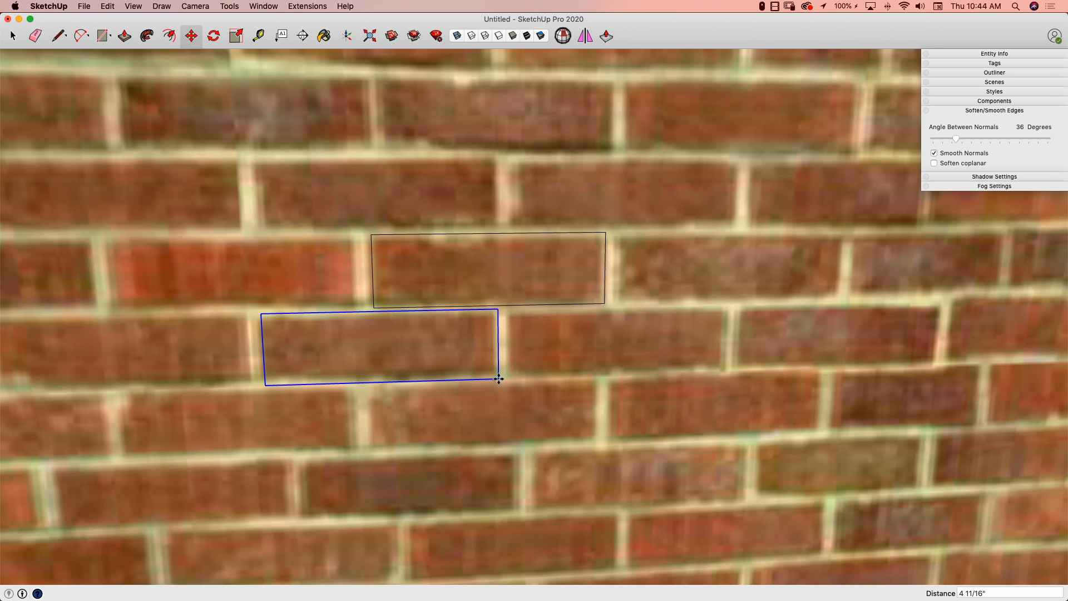
{"action": "type", "text": "x"}
{"action": "key", "text": "Return"}
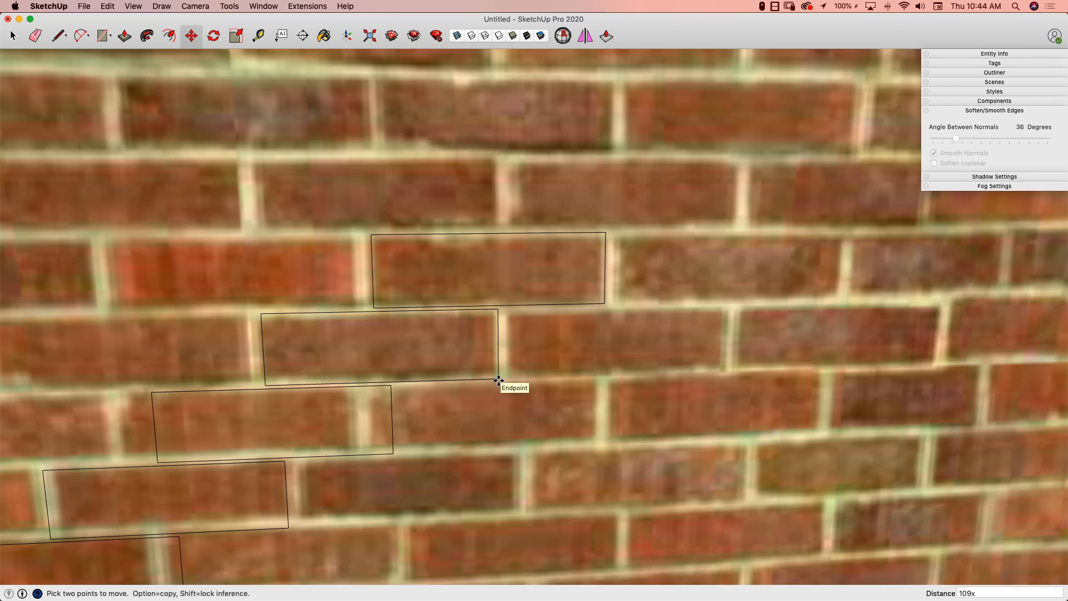
- Check the diagonal run of arrayed outlines against the brick courses, then undo the copies
{"action": "middle_click_drag", "start_coordinate": [300, 456], "coordinate": [279, 438]}
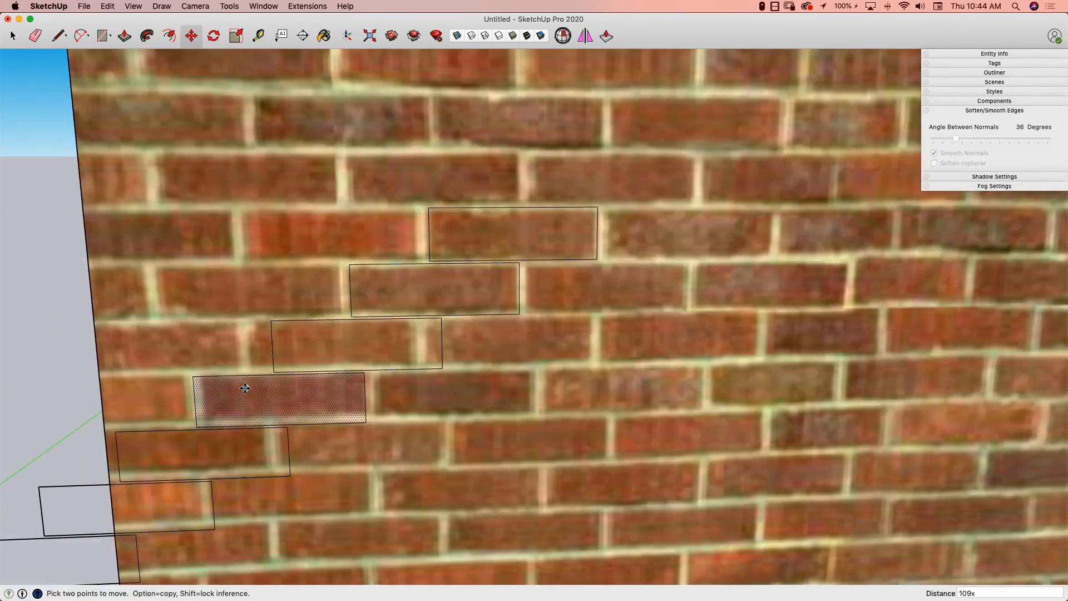
{"action": "middle_click_drag", "start_coordinate": [243, 389], "coordinate": [226, 416]}
{"action": "scroll", "coordinate": [272, 445], "scroll_direction": "down", "scroll_amount": 5}
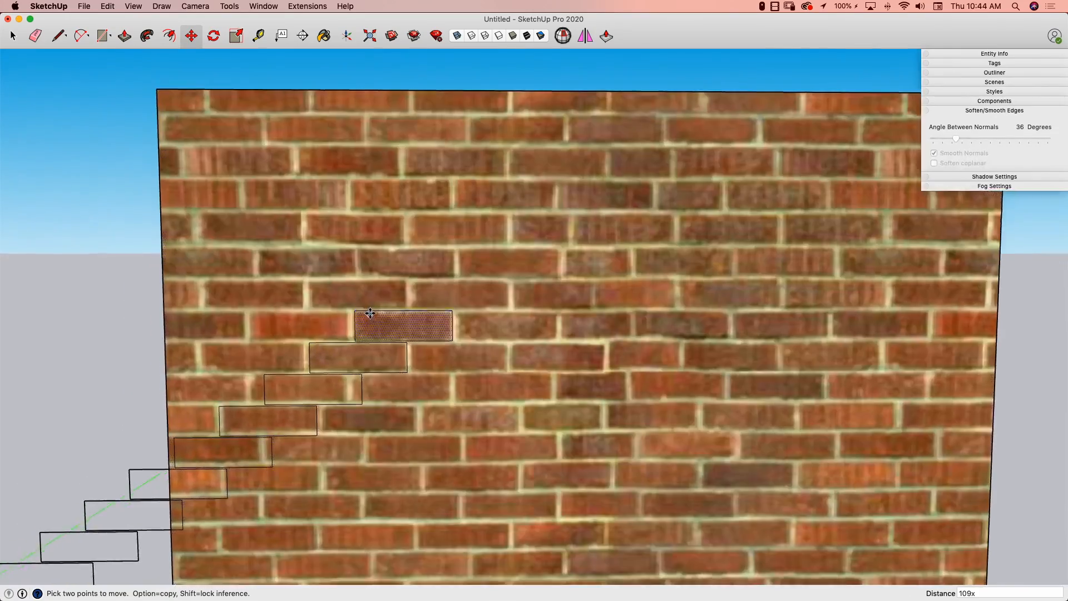
{"action": "scroll", "coordinate": [334, 345], "scroll_direction": "up", "scroll_amount": 4}
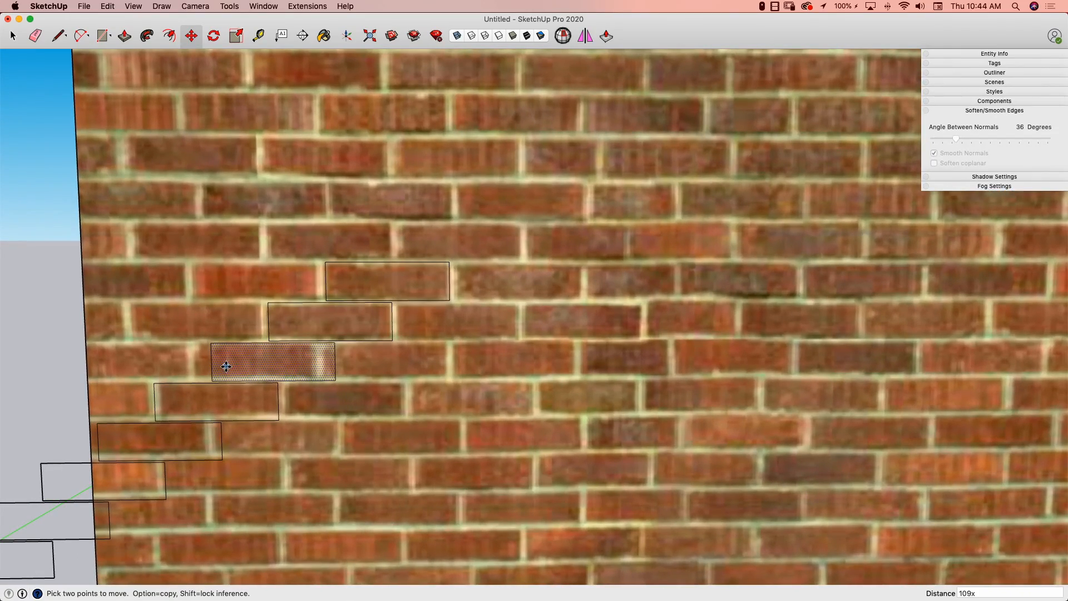
{"action": "key", "text": "space"}
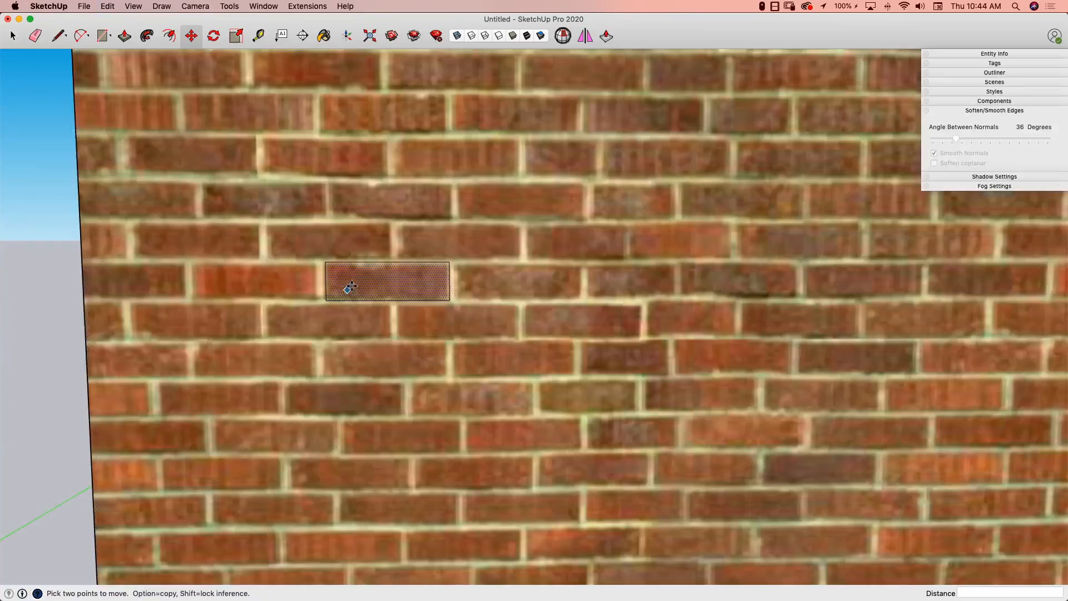
- Copy the original brick outline's edges onto the lower-left neighbouring brick in the next course down
{"action": "scroll", "coordinate": [352, 288], "scroll_direction": "up", "scroll_amount": 5}
{"action": "scroll", "coordinate": [351, 288], "scroll_direction": "up", "scroll_amount": 1}
{"action": "left_click", "coordinate": [345, 315]}
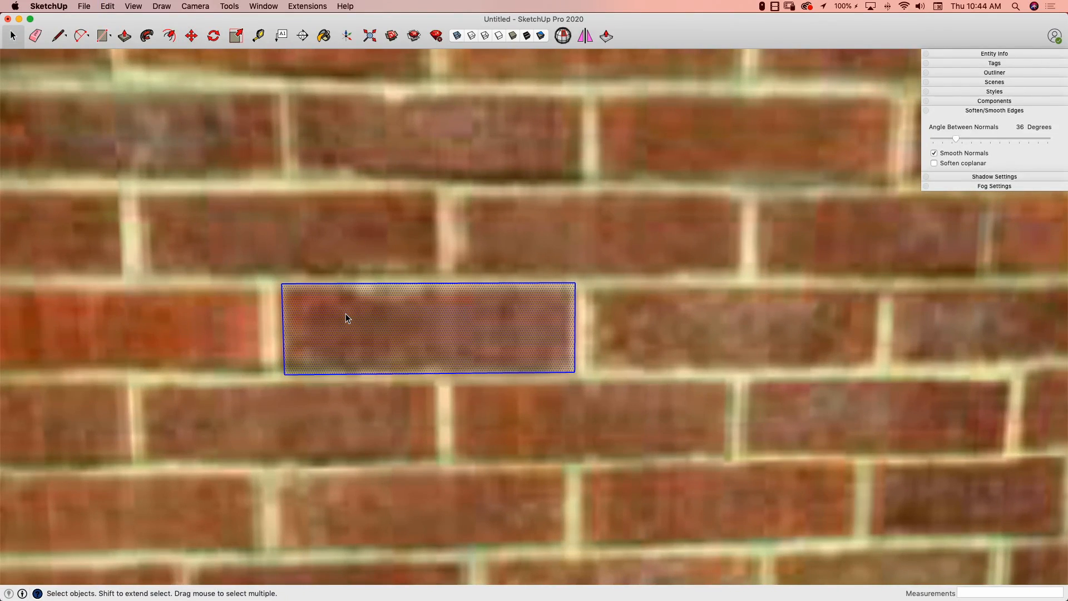
{"action": "key", "text": "m"}
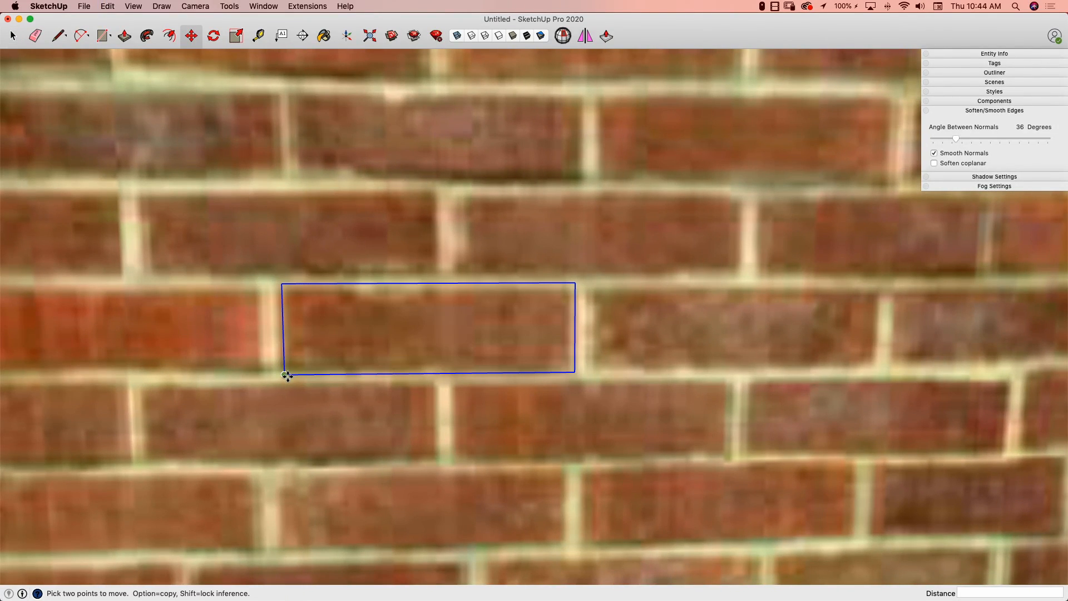
{"action": "left_click", "coordinate": [287, 377]}
{"action": "key", "text": "alt"}
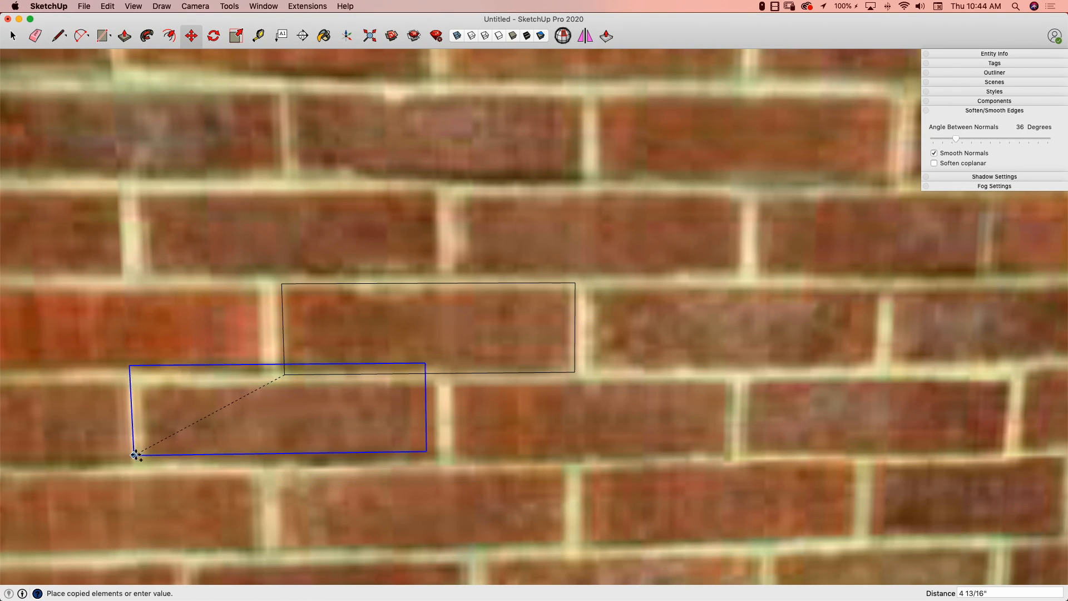
{"action": "middle_click_drag", "start_coordinate": [143, 469], "coordinate": [151, 496]}
{"action": "scroll", "coordinate": [151, 495], "scroll_direction": "up", "scroll_amount": 5}
{"action": "scroll", "coordinate": [179, 484], "scroll_direction": "down", "scroll_amount": 4}
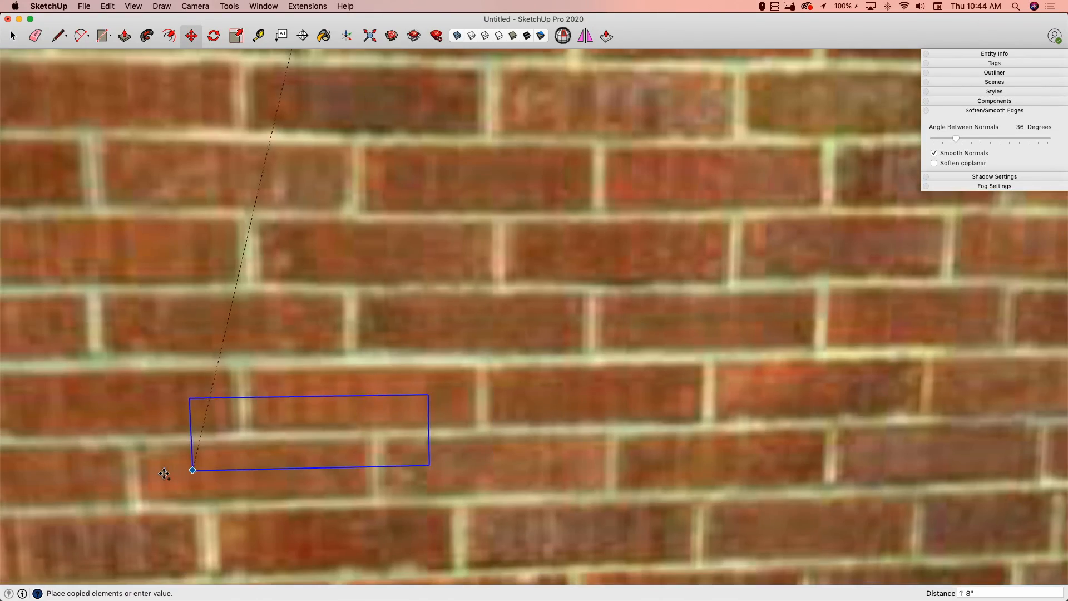
{"action": "scroll", "coordinate": [192, 440], "scroll_direction": "down", "scroll_amount": 5}
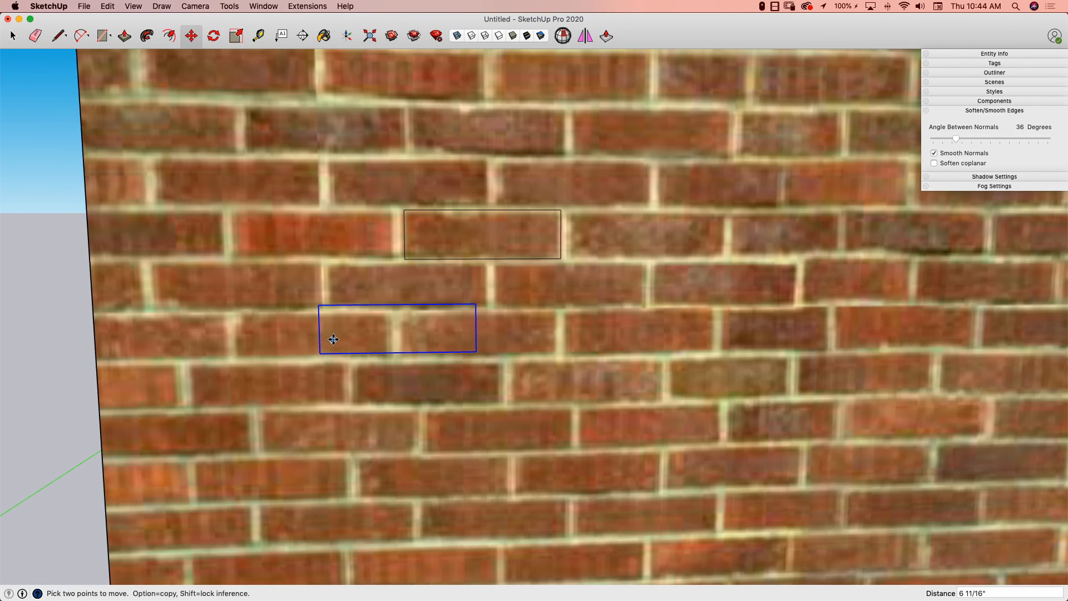
{"action": "left_click", "coordinate": [315, 331]}
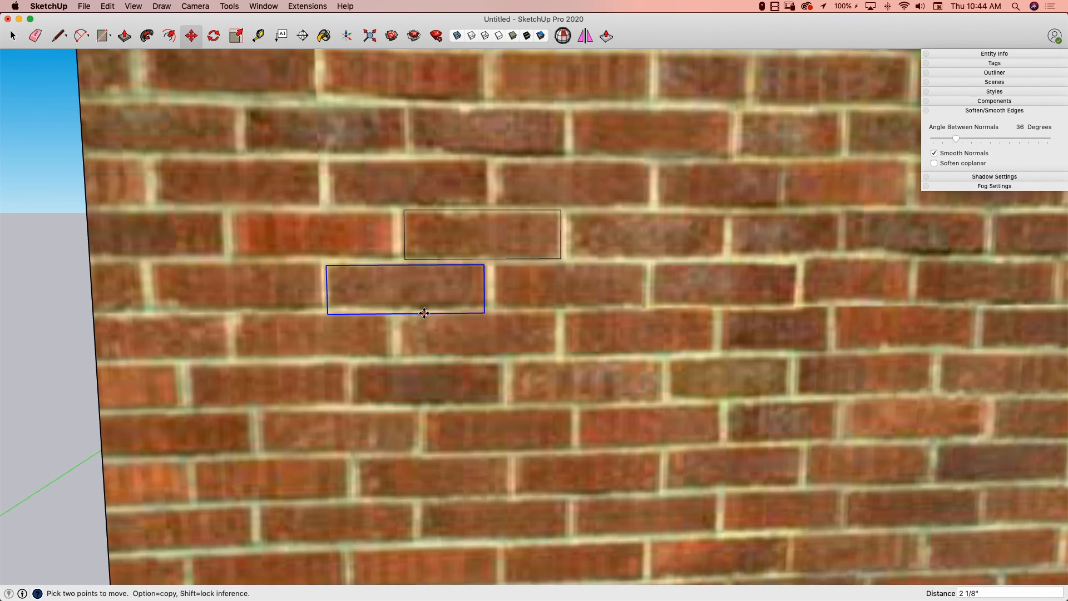
- Move the bottom edge of the copied outline up about 3/8" to fit the shorter brick
{"action": "left_click", "coordinate": [424, 313]}
{"action": "key", "text": "space"}
{"action": "key", "text": "m"}
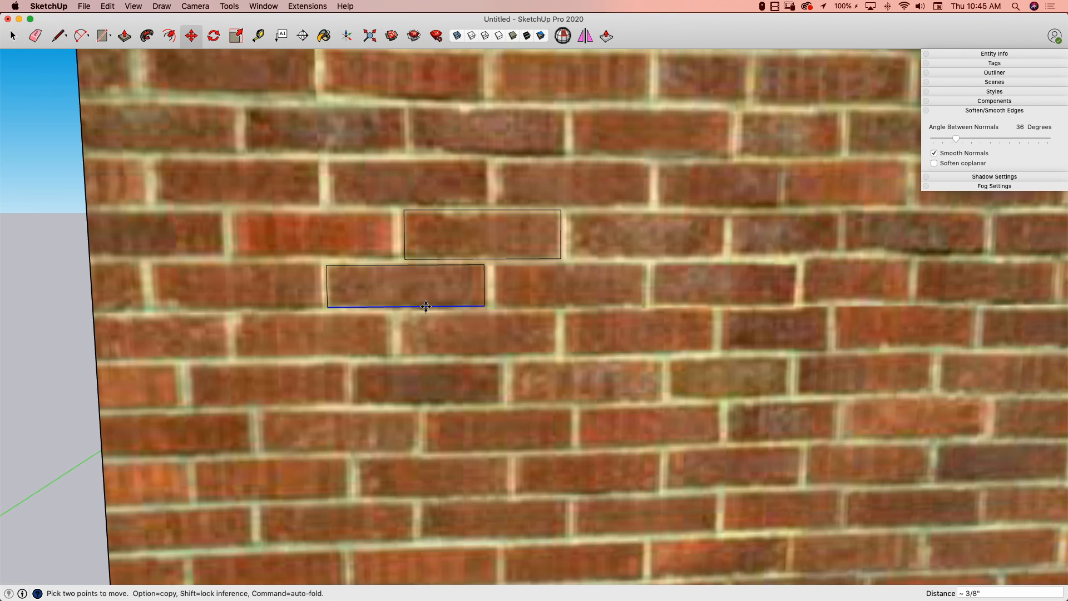
{"action": "key", "text": "space"}
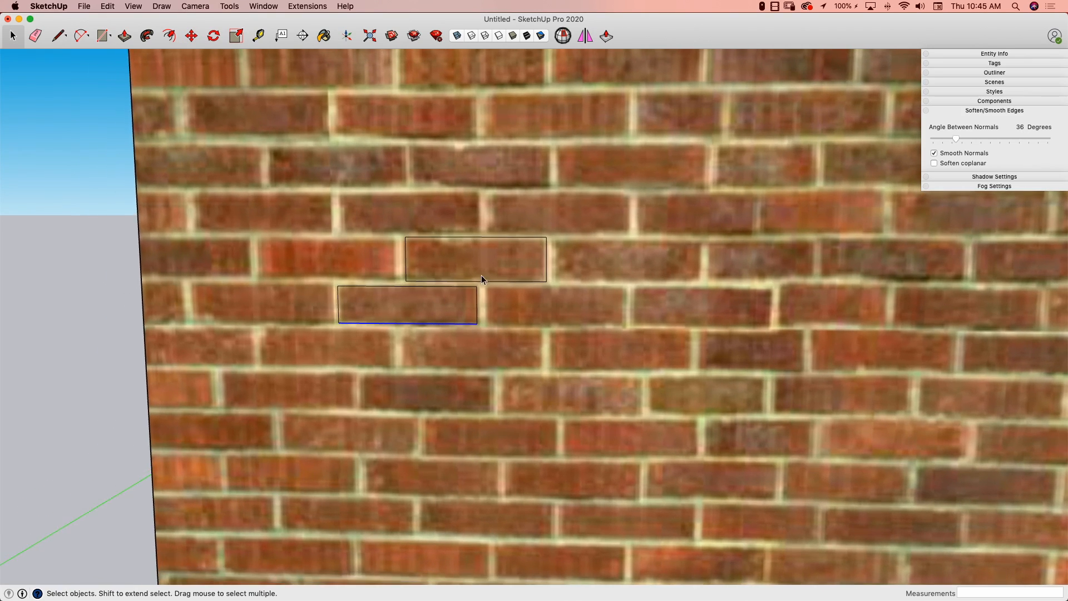
- Erase the original upper brick outline with the Eraser, keeping the adjusted copy below it
{"action": "middle_click_drag", "start_coordinate": [445, 288], "coordinate": [397, 255]}
{"action": "scroll", "coordinate": [397, 266], "scroll_direction": "down", "scroll_amount": 3}
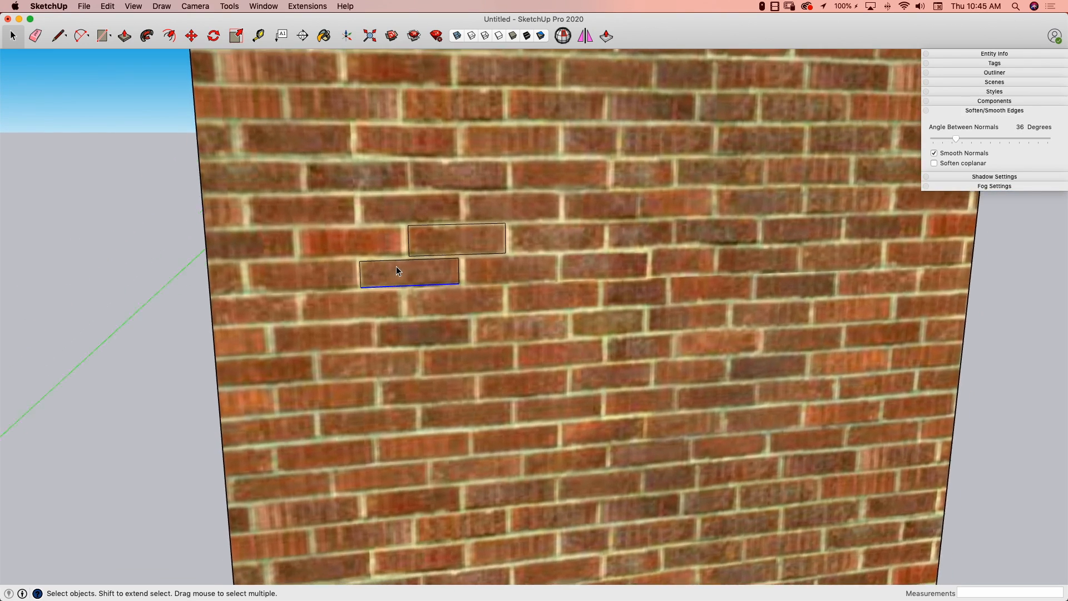
{"action": "key", "text": "e"}
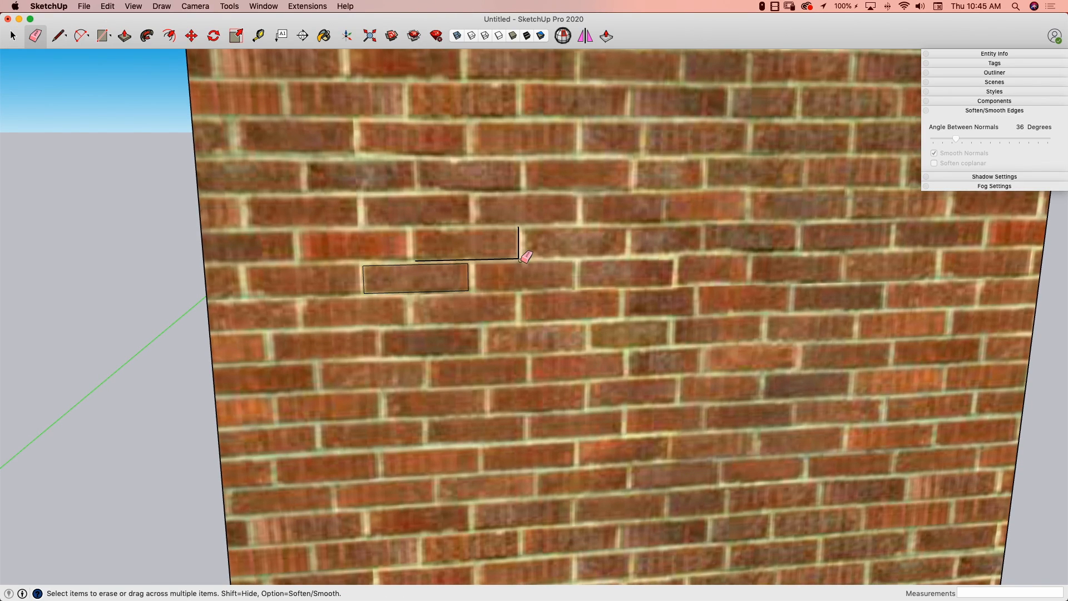
{"action": "scroll", "coordinate": [522, 255], "scroll_direction": "up", "scroll_amount": 5}
{"action": "key", "text": "space"}
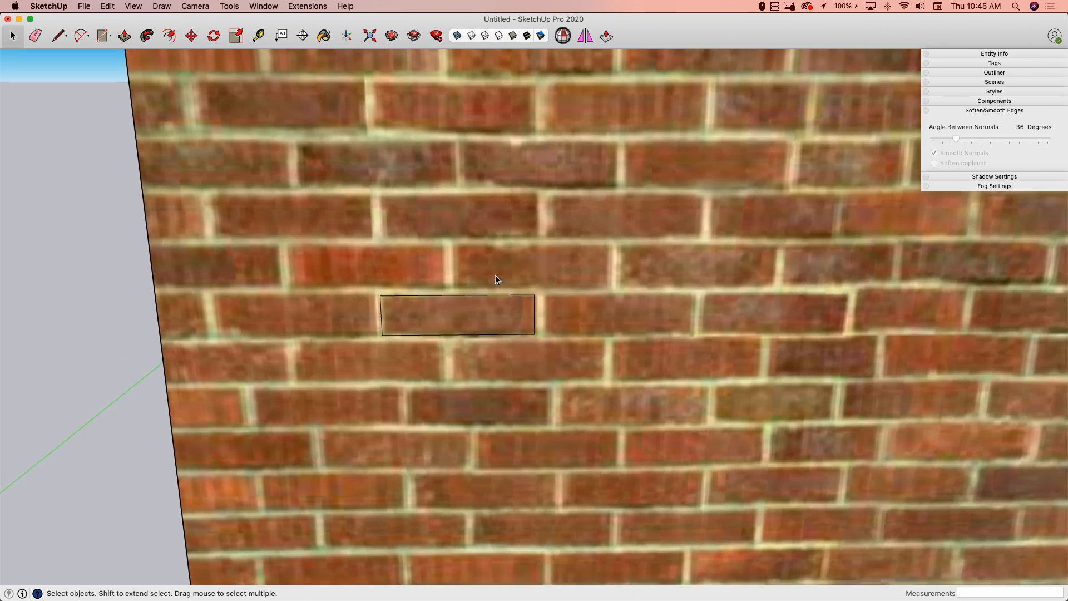
- Copy the remaining brick outline onto the upper-left red brick, a brick two courses above that, and a brick farther right
{"action": "double_click", "coordinate": [522, 320]}
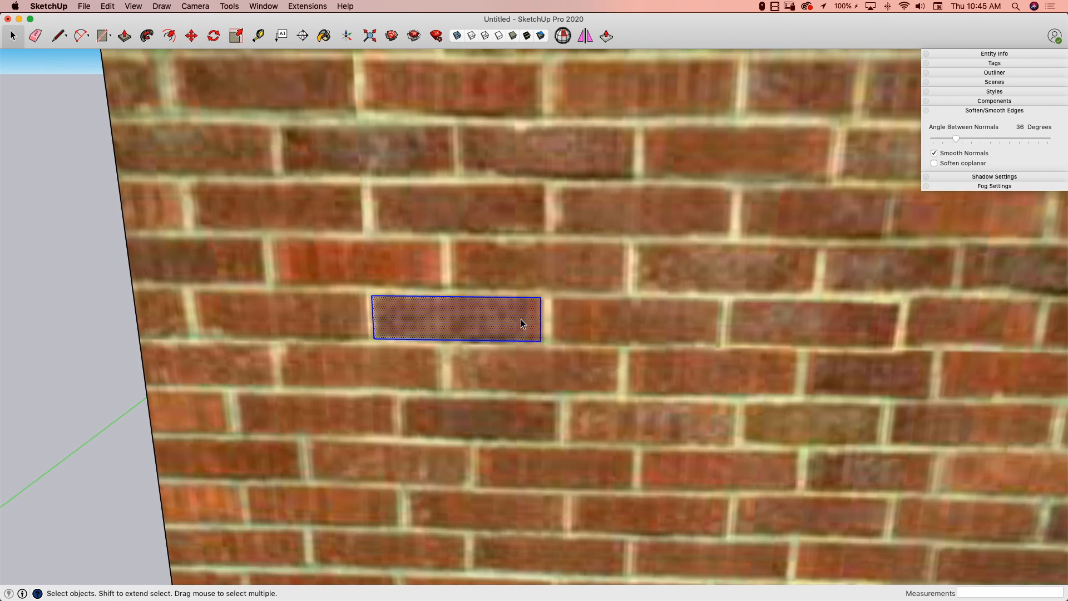
{"action": "key", "text": "m"}
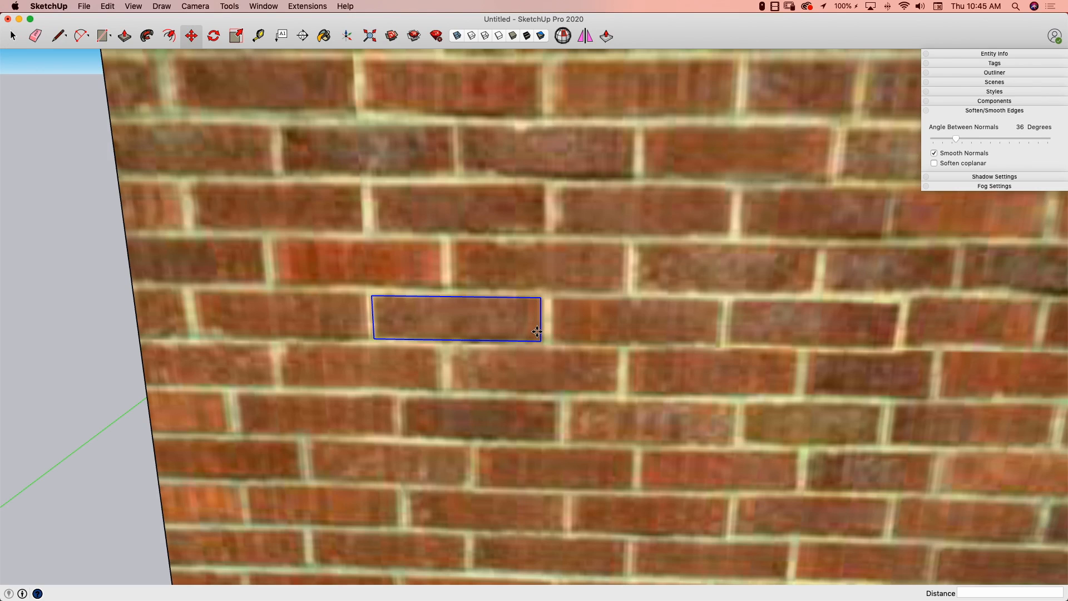
{"action": "left_click", "coordinate": [375, 297]}
{"action": "key", "text": "alt"}
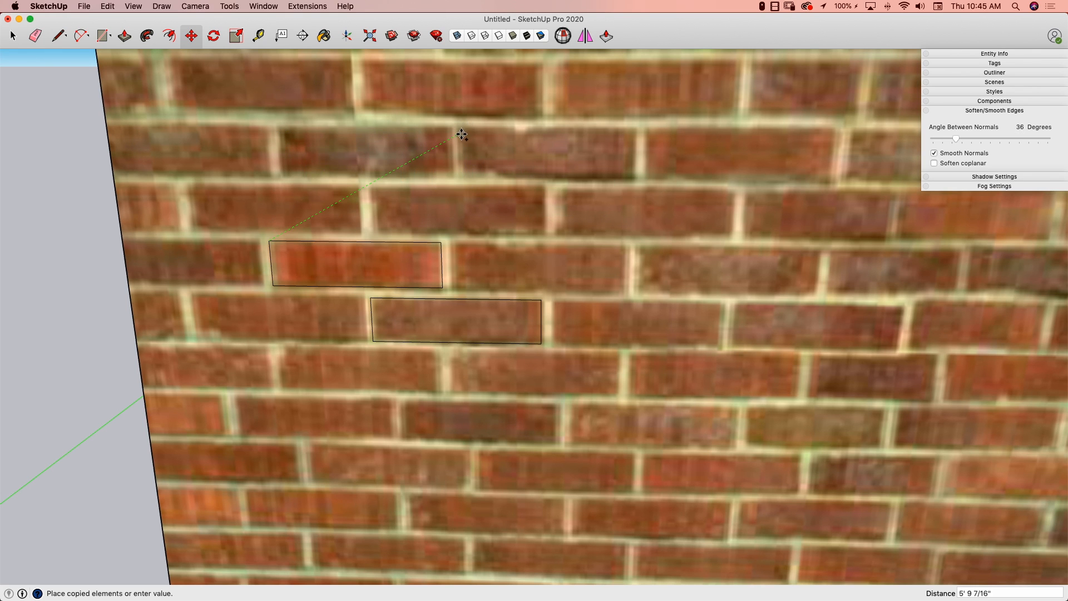
{"action": "scroll", "coordinate": [461, 139], "scroll_direction": "down", "scroll_amount": 5}
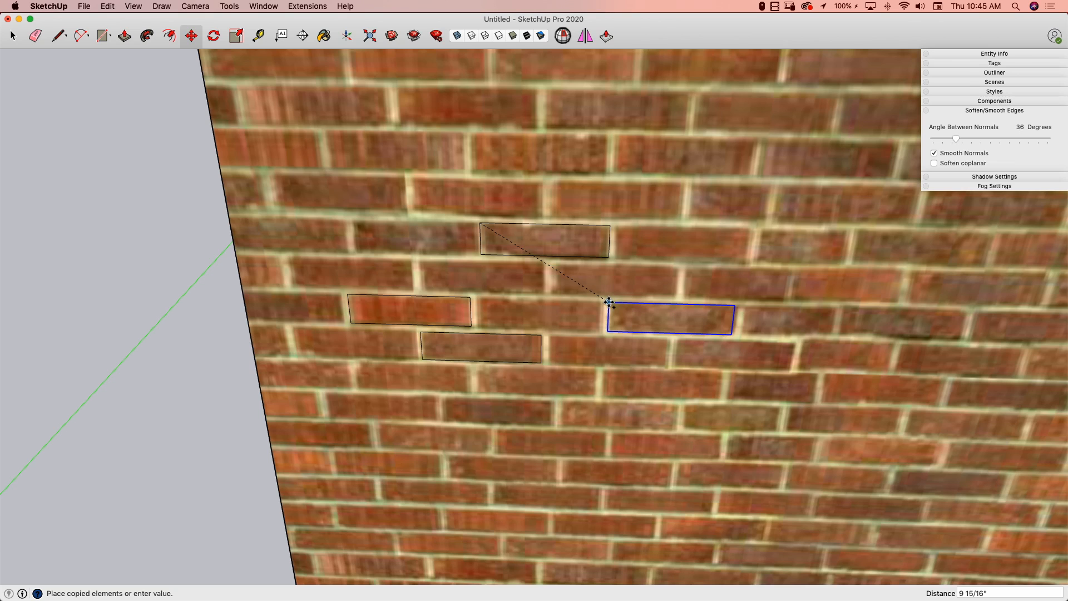
{"action": "key", "text": "space"}
- Make the copied outline and face of the brick farthest to the right into a component
{"action": "middle_click_drag", "start_coordinate": [608, 302], "coordinate": [482, 315]}
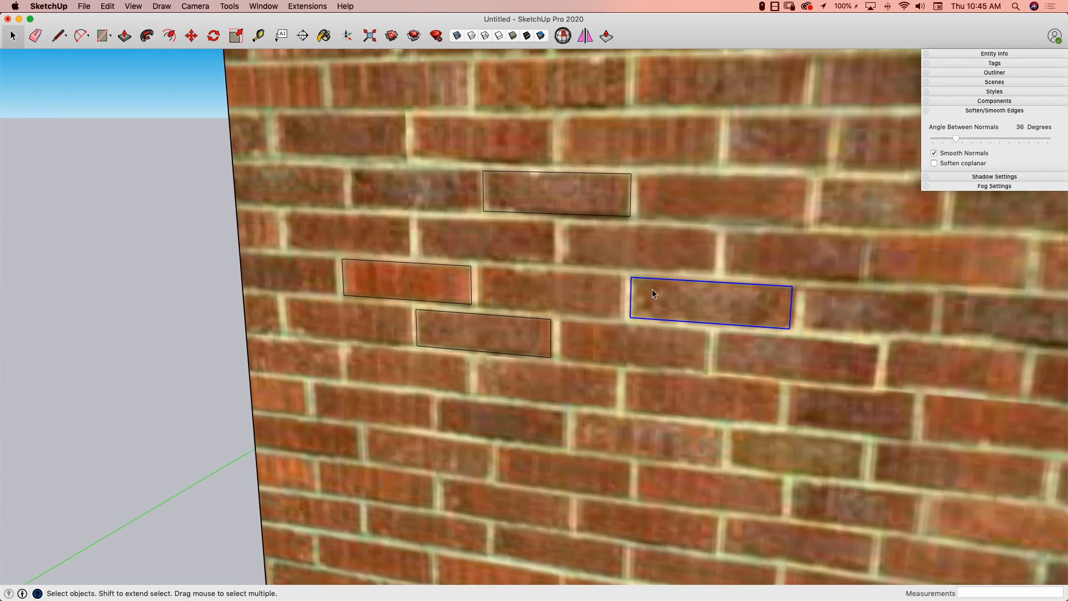
{"action": "middle_click_drag", "start_coordinate": [680, 300], "coordinate": [683, 302]}
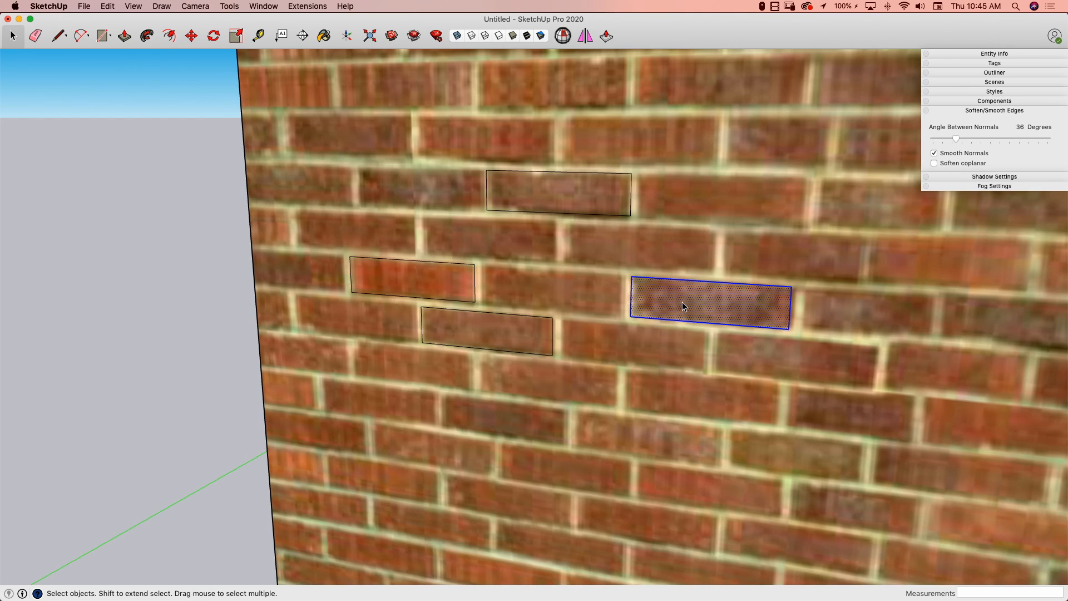
{"action": "right_click", "coordinate": [683, 302]}
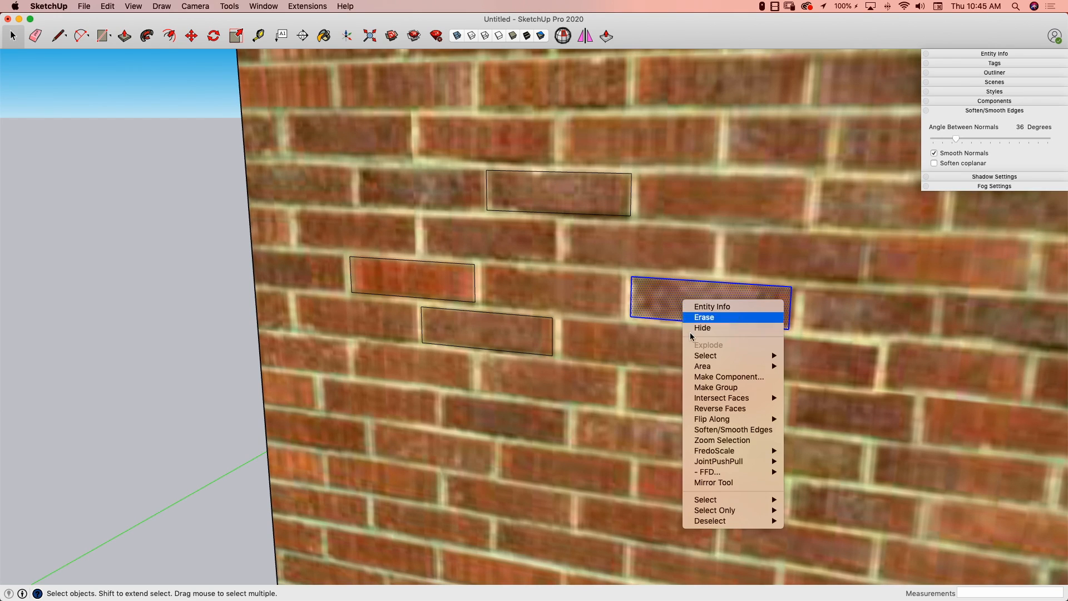
{"action": "left_click", "coordinate": [701, 377]}
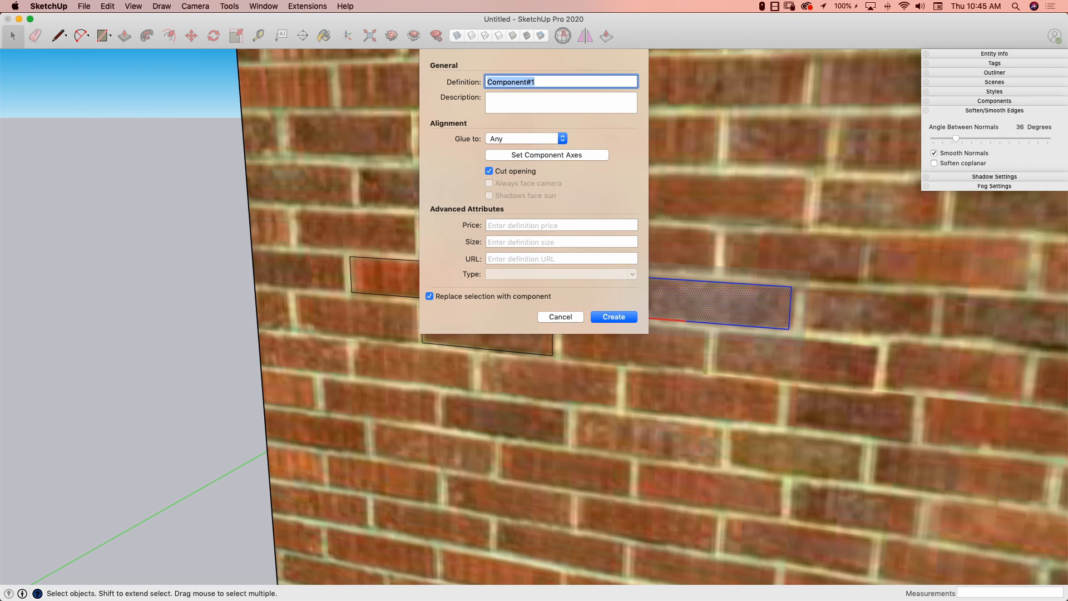
{"action": "key", "text": "Return"}
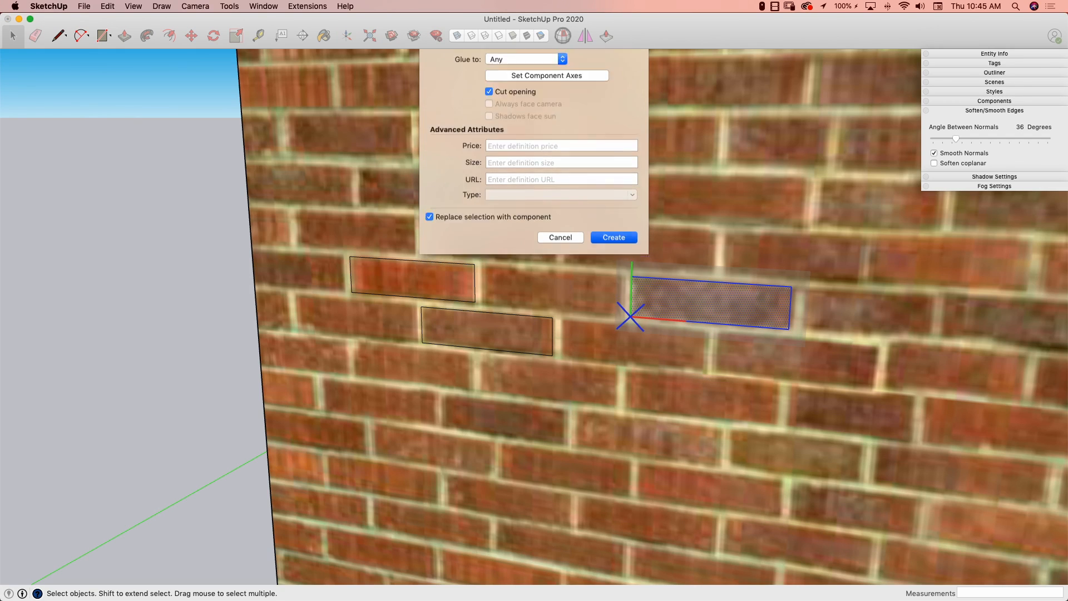
- Make the uppermost traced brick face into a component named Brick2
{"action": "left_click", "coordinate": [559, 196]}
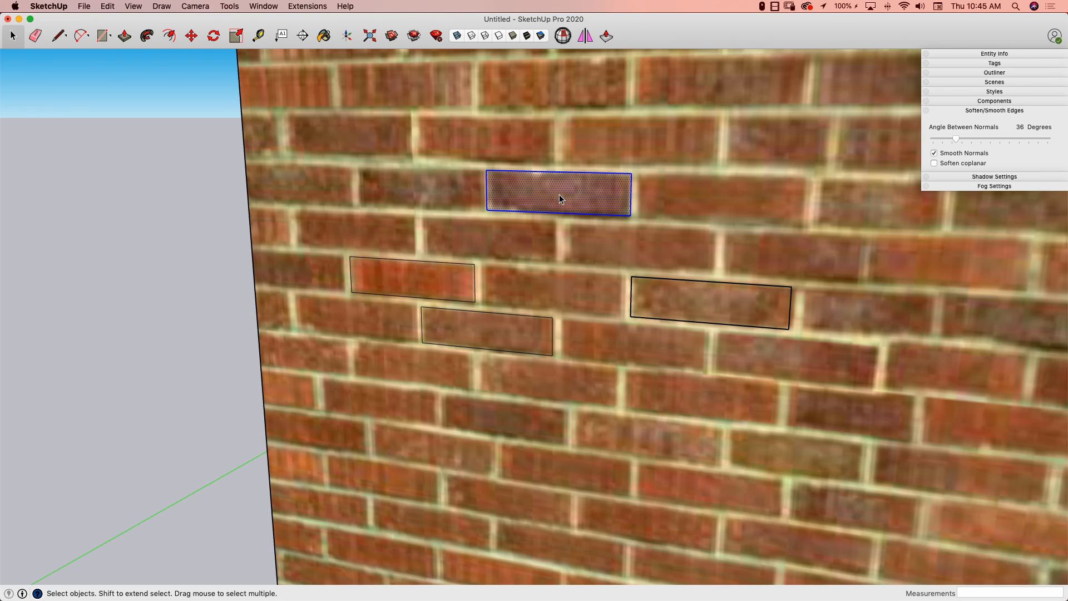
{"action": "right_click", "coordinate": [559, 196]}
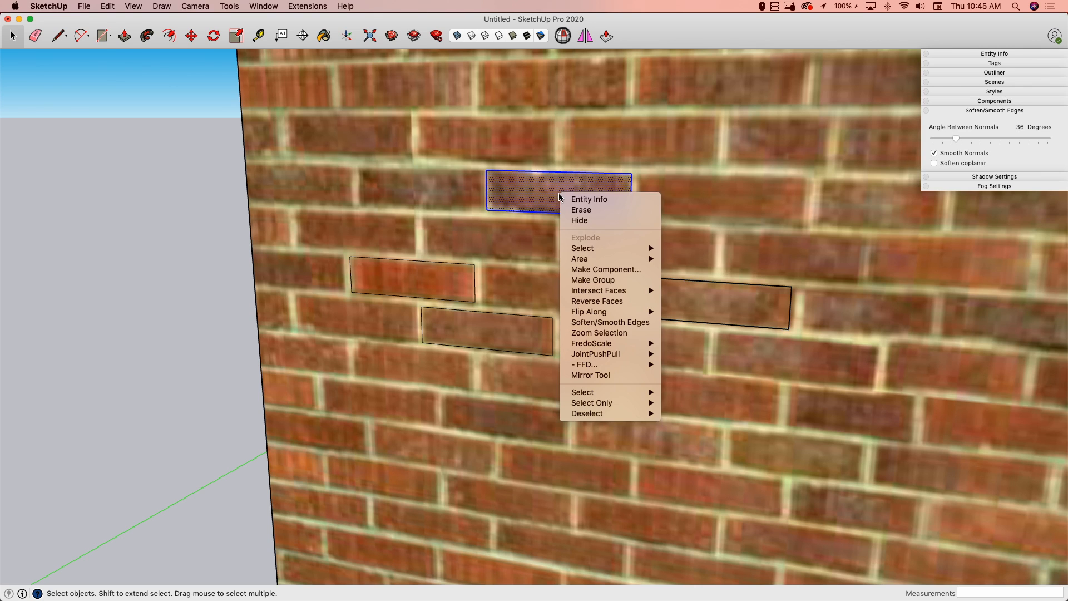
{"action": "left_click", "coordinate": [581, 270]}
{"action": "type", "text": "Brick2"}
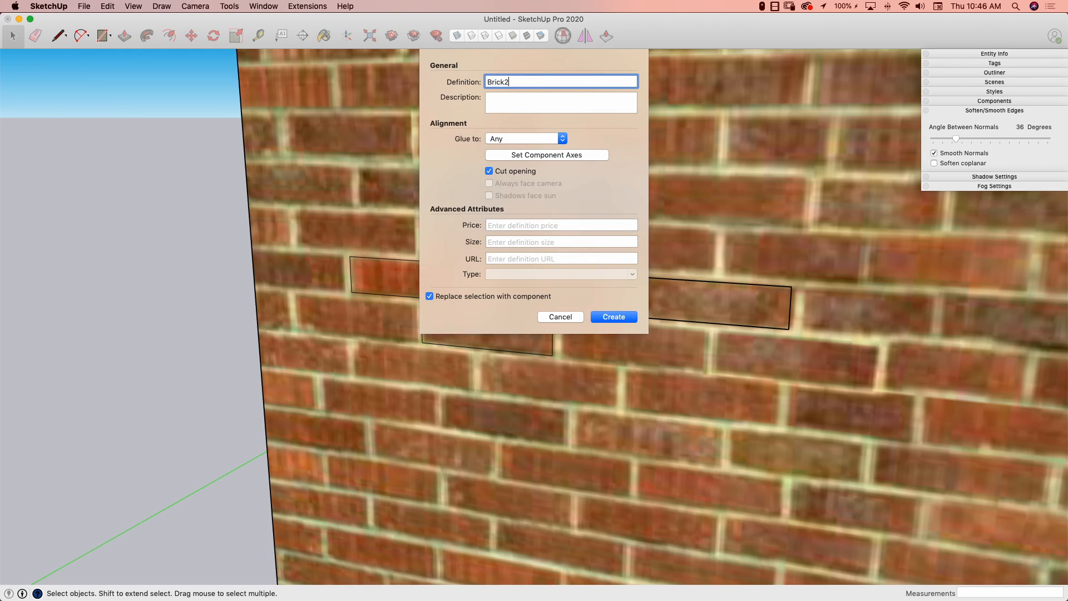
{"action": "key", "text": "Return"}
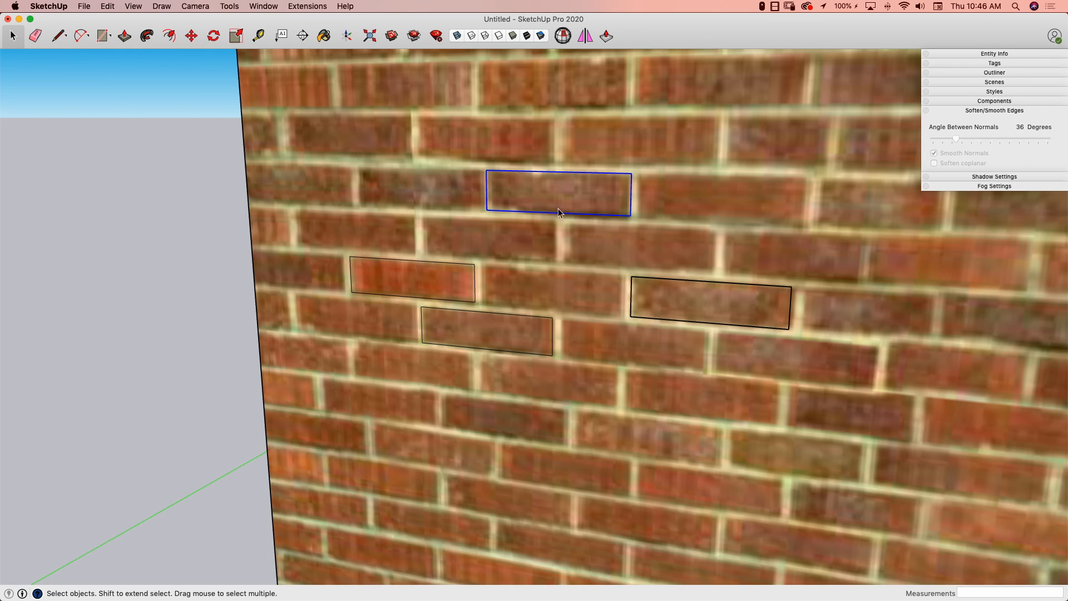
- Make the bright red traced brick face into a component named Brick3
{"action": "left_click", "coordinate": [454, 278]}
{"action": "right_click", "coordinate": [454, 278]}
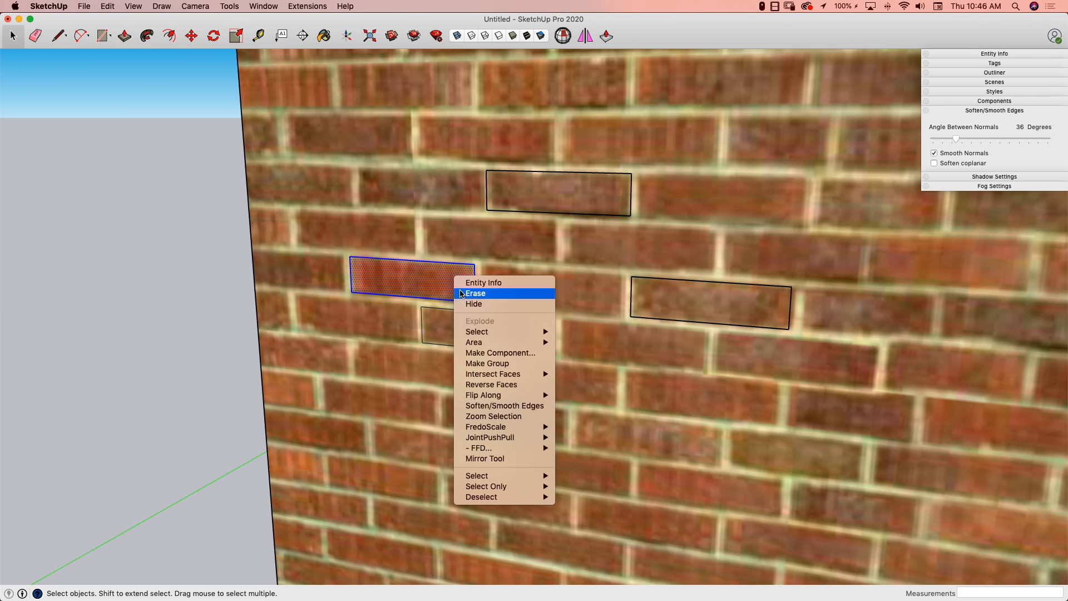
{"action": "left_click", "coordinate": [477, 350]}
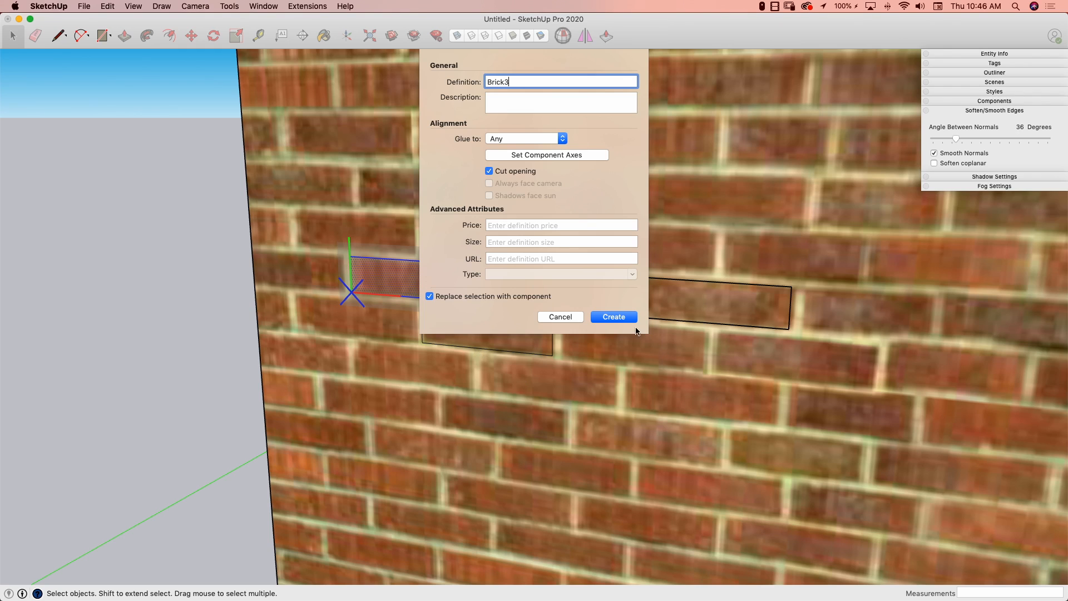
{"action": "left_click", "coordinate": [613, 316]}
- Make the lowest traced brick face into a component named Brick4
{"action": "left_click", "coordinate": [511, 348]}
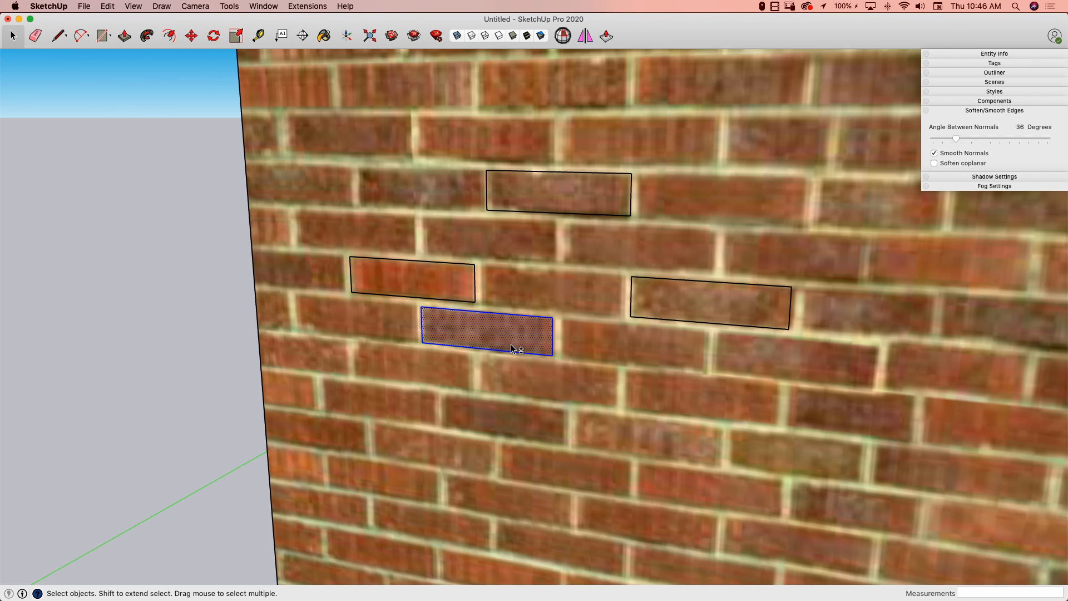
{"action": "right_click", "coordinate": [510, 346]}
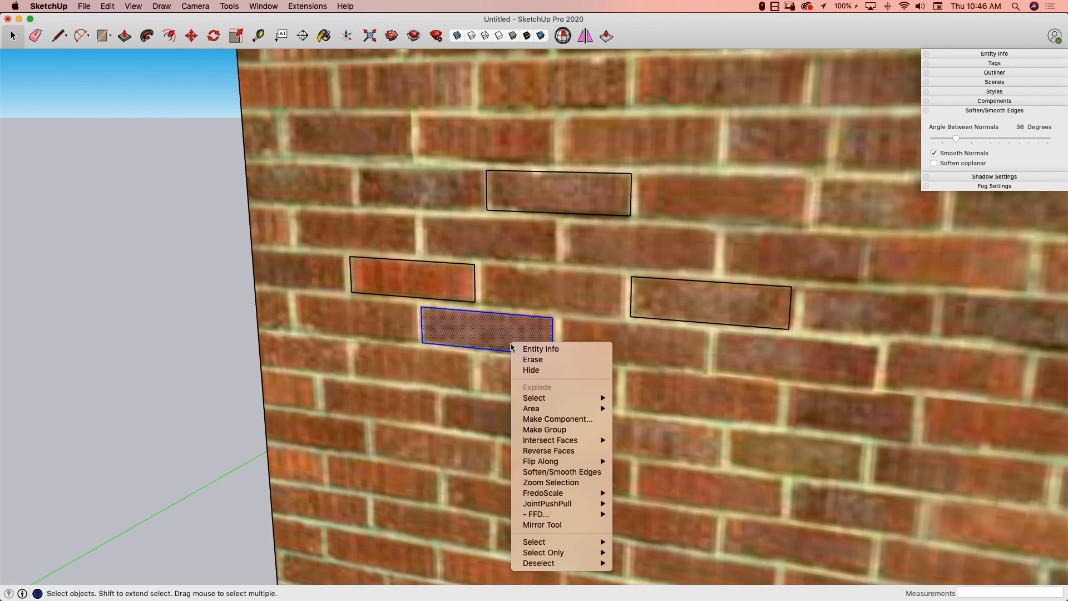
{"action": "left_click", "coordinate": [536, 420]}
{"action": "type", "text": "Brick4"}
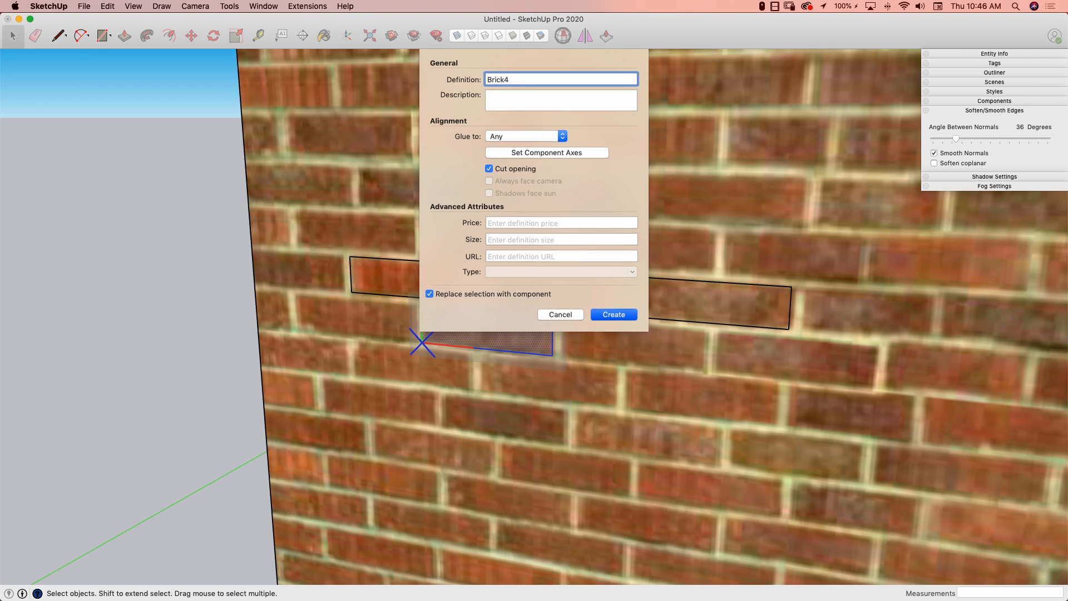
{"action": "key", "text": "Return"}
- Erase the surrounding wall face and its border edges, leaving only the four brick components
{"action": "scroll", "coordinate": [600, 478], "scroll_direction": "down", "scroll_amount": 6}
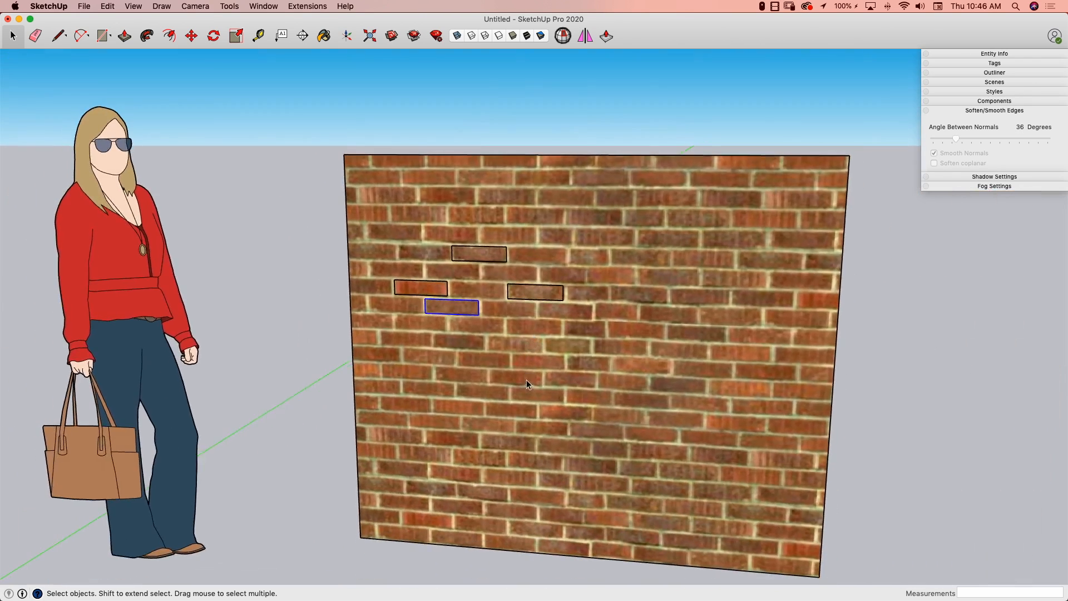
{"action": "middle_click_drag", "start_coordinate": [526, 380], "coordinate": [492, 295]}
{"action": "key", "text": "e"}
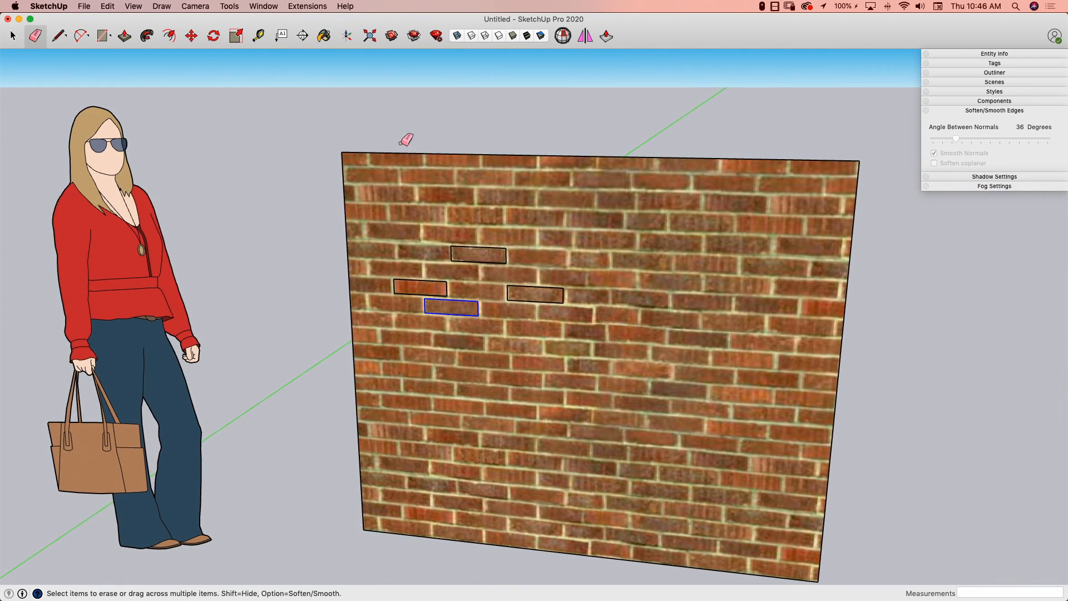
{"action": "left_click_drag", "start_coordinate": [348, 155], "coordinate": [497, 187]}
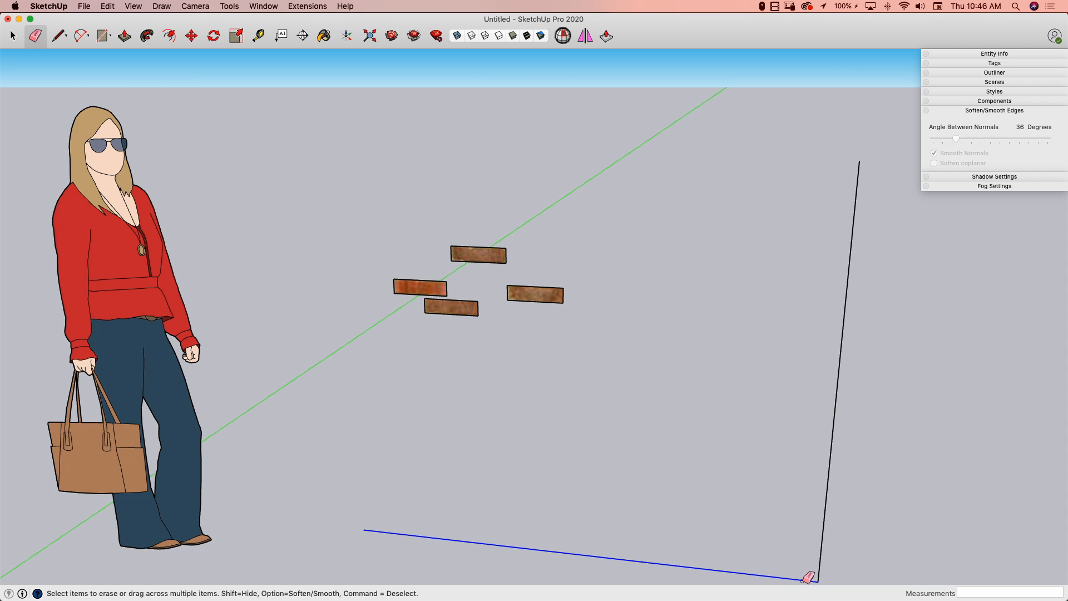
{"action": "left_click_drag", "start_coordinate": [823, 569], "coordinate": [732, 482]}
- Open the brick component farthest to the right for editing
{"action": "key", "text": "space"}
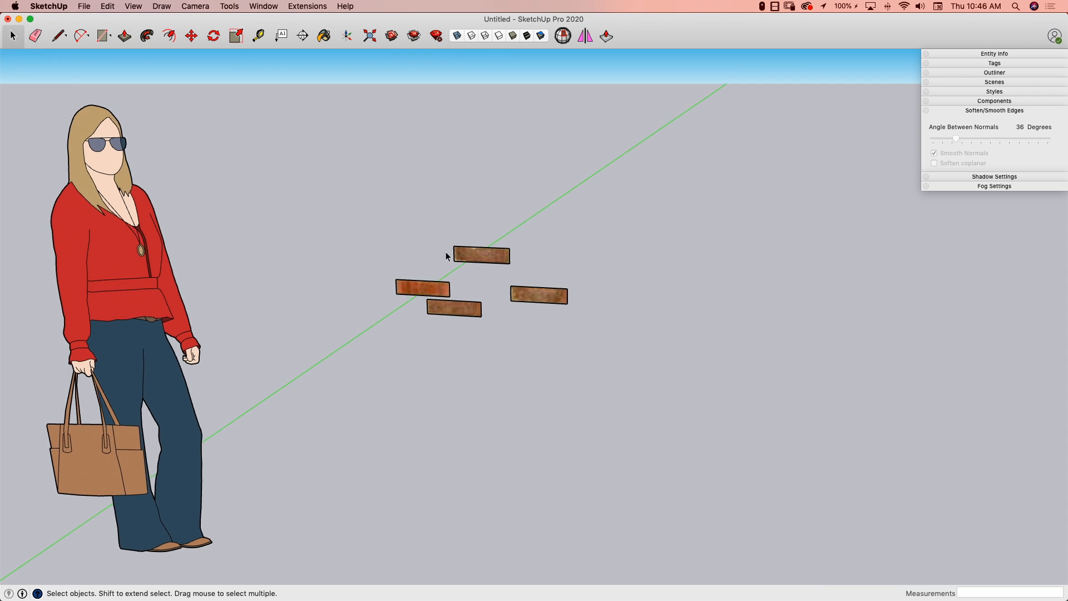
{"action": "scroll", "coordinate": [469, 279], "scroll_direction": "up", "scroll_amount": 5}
{"action": "double_click", "coordinate": [540, 350]}
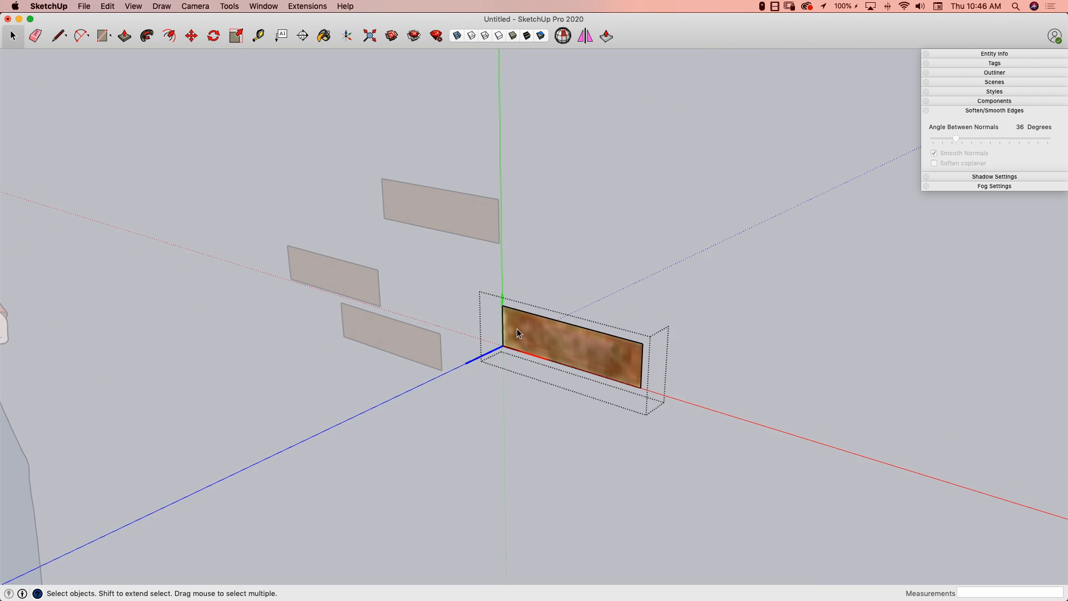
{"action": "key", "text": "p"}
{"action": "left_click", "coordinate": [521, 335]}
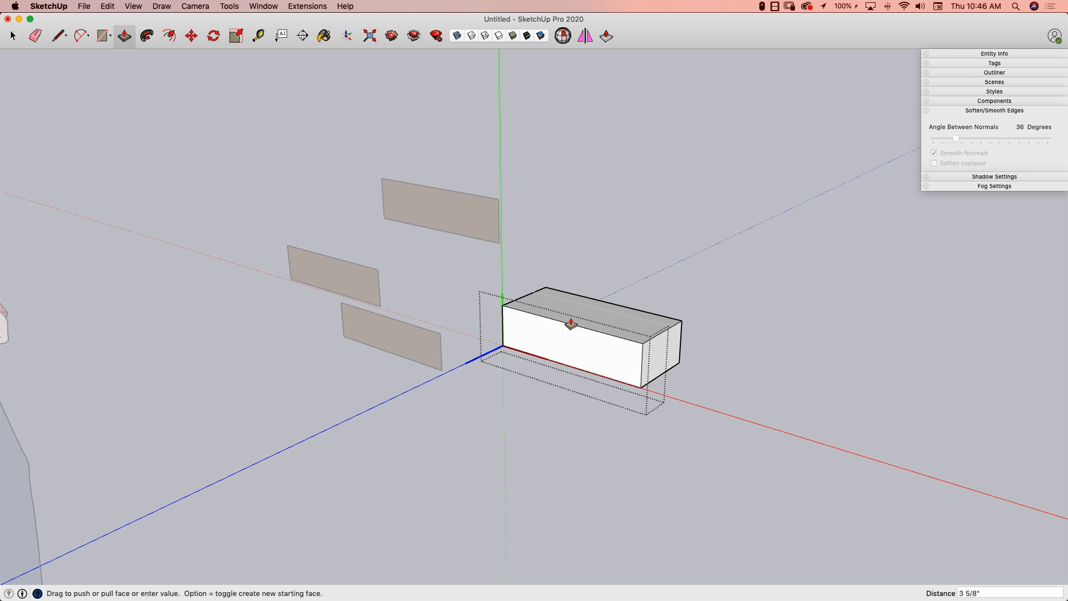
{"action": "left_click", "coordinate": [572, 323]}
{"action": "key", "text": "super+z"}
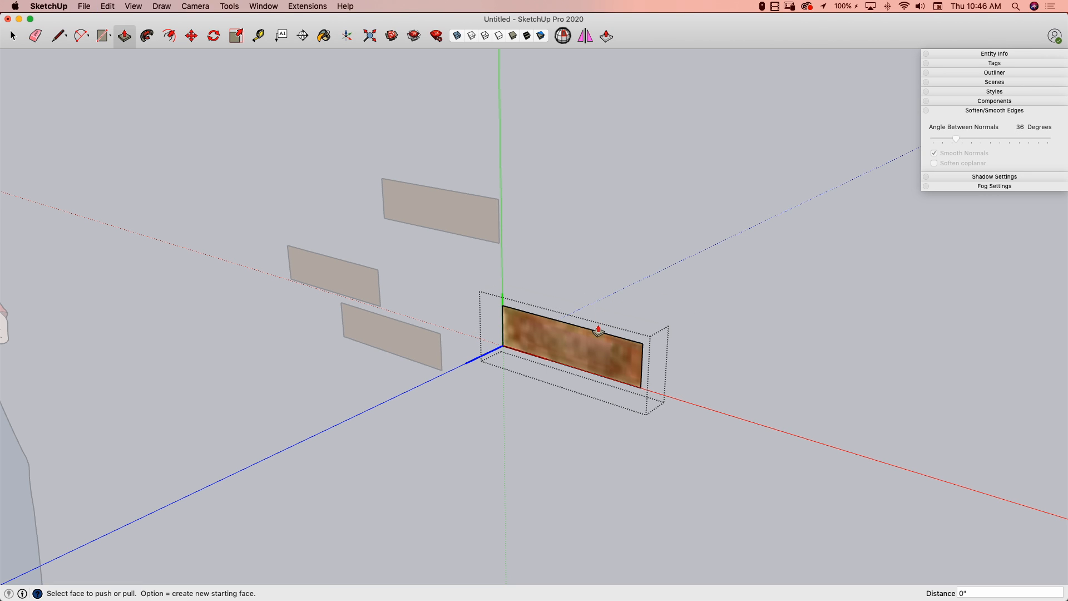
- Load the brick material for painting and Push/Pull the open brick's face back 4" into a solid block
{"action": "key", "text": "b"}
{"action": "key", "text": "p"}
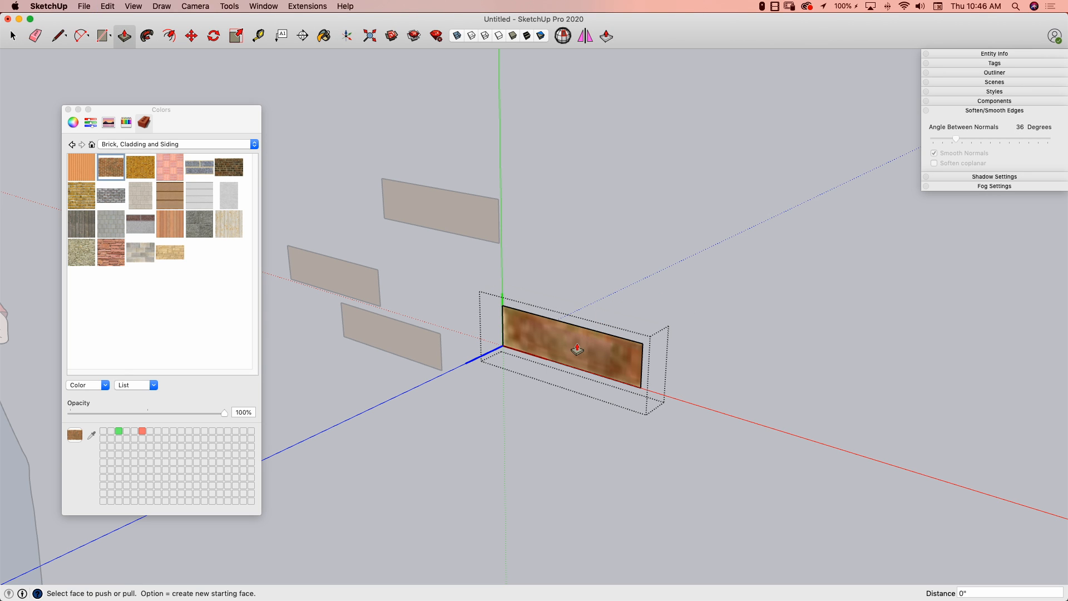
{"action": "left_click", "coordinate": [581, 341]}
{"action": "left_click", "coordinate": [621, 324]}
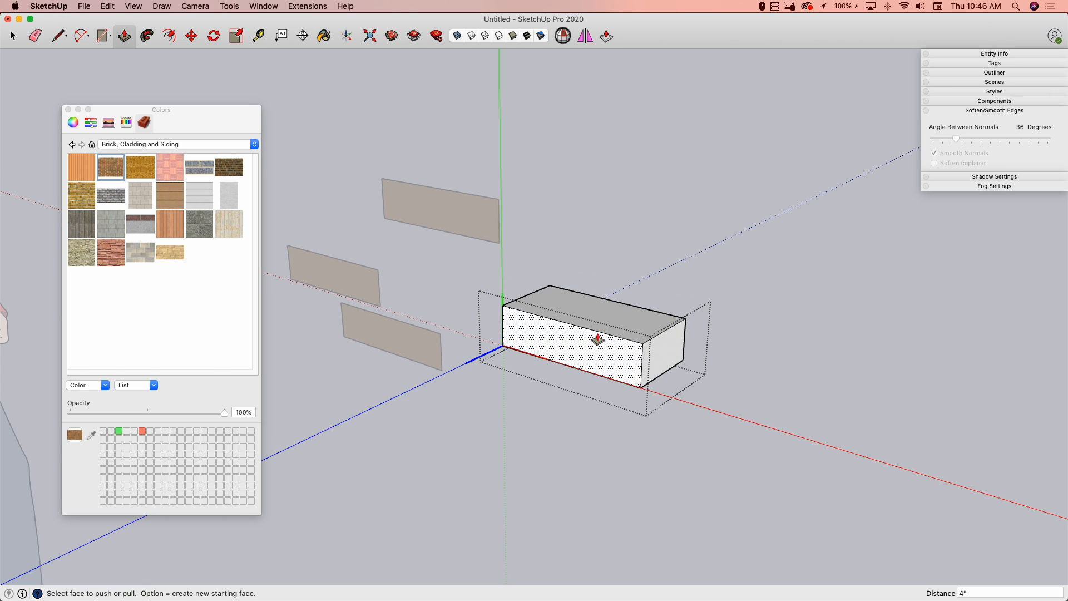
- Paint the front and top faces of the extruded block with the brick texture
{"action": "key", "text": "b"}
{"action": "left_click", "coordinate": [597, 342]}
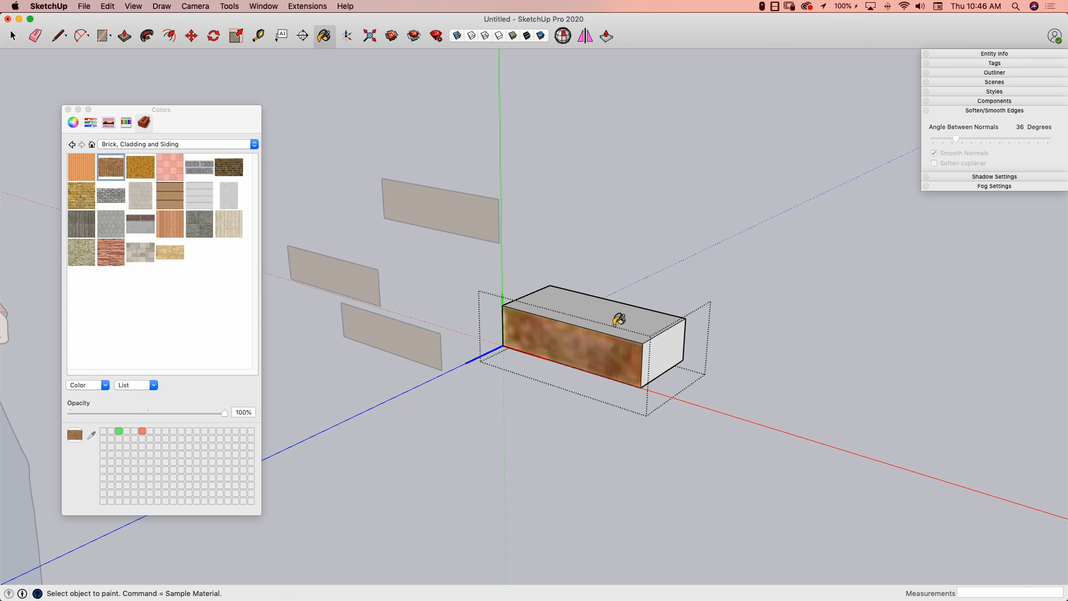
{"action": "left_click", "coordinate": [618, 319]}
{"action": "mouse_move", "coordinate": [629, 325]}
{"action": "middle_mouse_down"}
{"action": "mouse_move", "coordinate": [640, 346]}
{"action": "mouse_move", "coordinate": [625, 339]}
{"action": "mouse_move", "coordinate": [589, 376]}
{"action": "mouse_move", "coordinate": [606, 286]}
{"action": "mouse_move", "coordinate": [689, 367]}
{"action": "mouse_move", "coordinate": [665, 358]}
{"action": "mouse_move", "coordinate": [605, 368]}
{"action": "middle_mouse_up"}
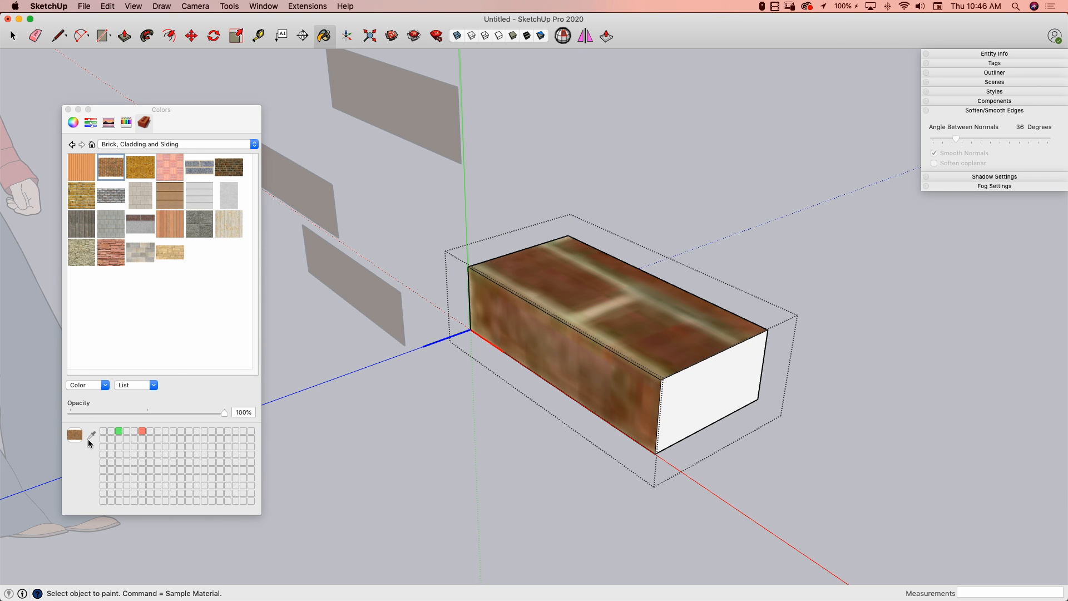
- Sample a solid brown from the brick's front face, paint its top and end faces with it, and close the component
{"action": "left_click", "coordinate": [92, 433]}
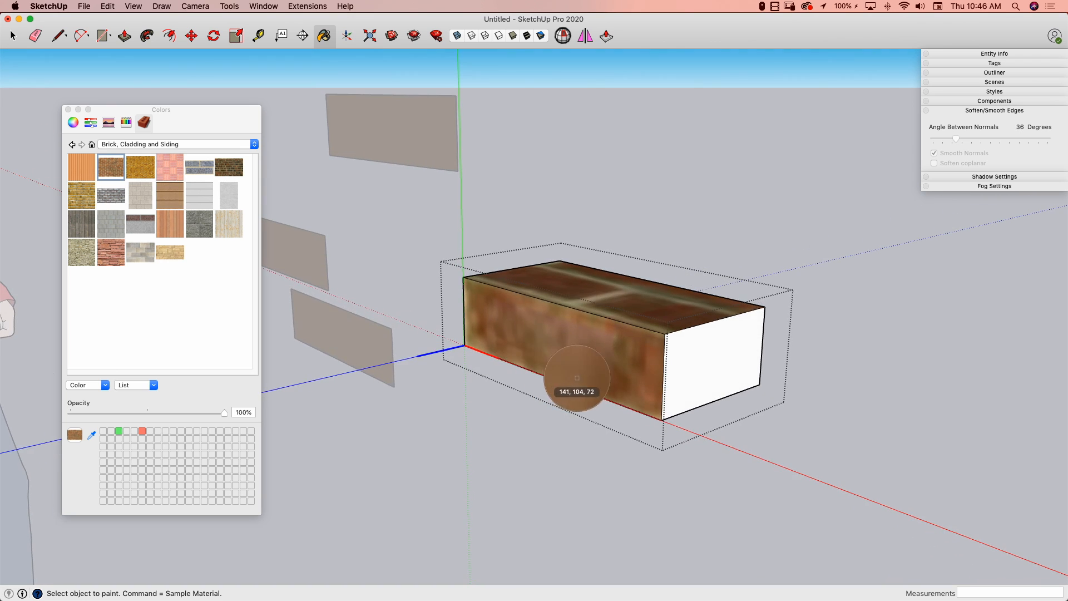
{"action": "left_click", "coordinate": [651, 363]}
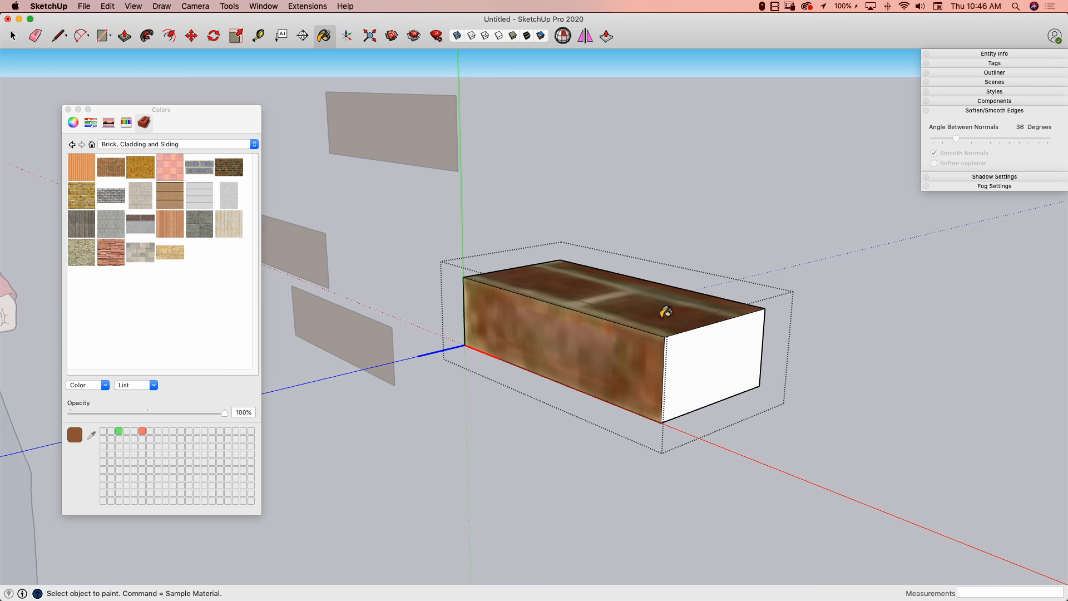
{"action": "left_click", "coordinate": [665, 309]}
{"action": "left_click", "coordinate": [680, 401]}
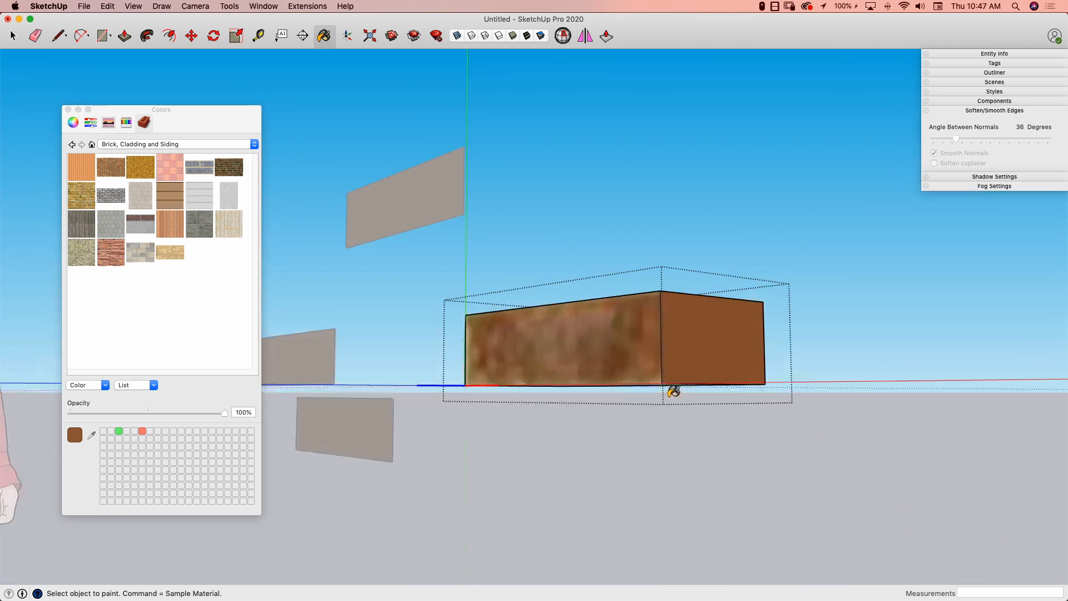
{"action": "mouse_move", "coordinate": [673, 391]}
{"action": "middle_mouse_down"}
{"action": "mouse_move", "coordinate": [637, 351]}
{"action": "mouse_move", "coordinate": [410, 344]}
{"action": "mouse_move", "coordinate": [486, 327]}
{"action": "mouse_move", "coordinate": [580, 342]}
{"action": "mouse_move", "coordinate": [592, 433]}
{"action": "mouse_move", "coordinate": [558, 425]}
{"action": "mouse_move", "coordinate": [576, 463]}
{"action": "middle_mouse_up"}
{"action": "left_click", "coordinate": [410, 343]}
{"action": "key", "text": "space"}
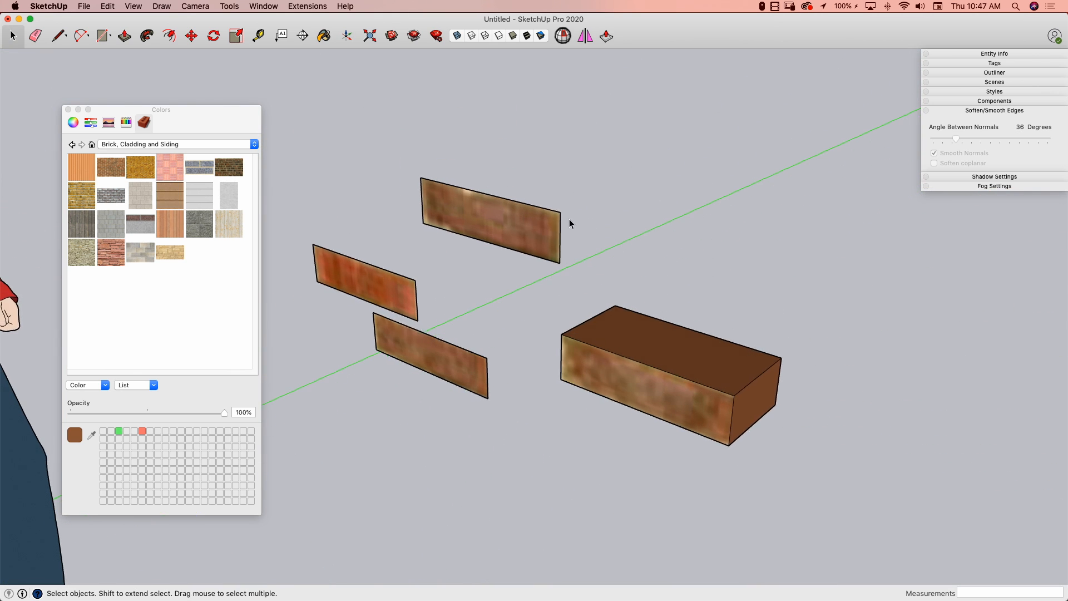
- Open the uppermost brick component, sample its face material, and Push/Pull the face back to the finished brick's depth
{"action": "scroll", "coordinate": [536, 228], "scroll_direction": "up", "scroll_amount": 5}
{"action": "double_click", "coordinate": [534, 229]}
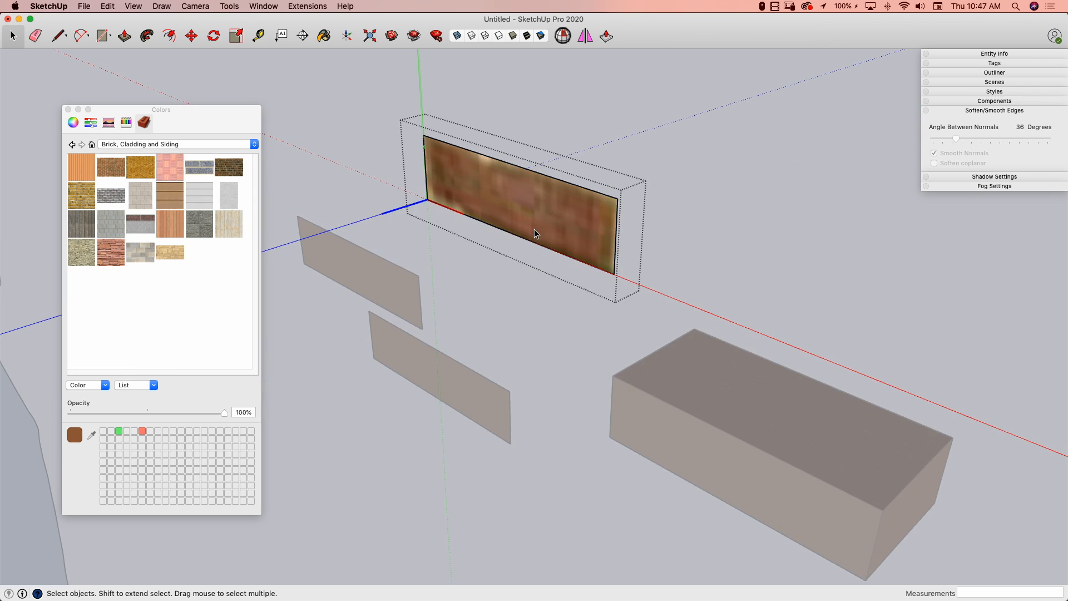
{"action": "key", "text": "b"}
{"action": "left_click", "coordinate": [537, 220], "text": "super"}
{"action": "key", "text": "p"}
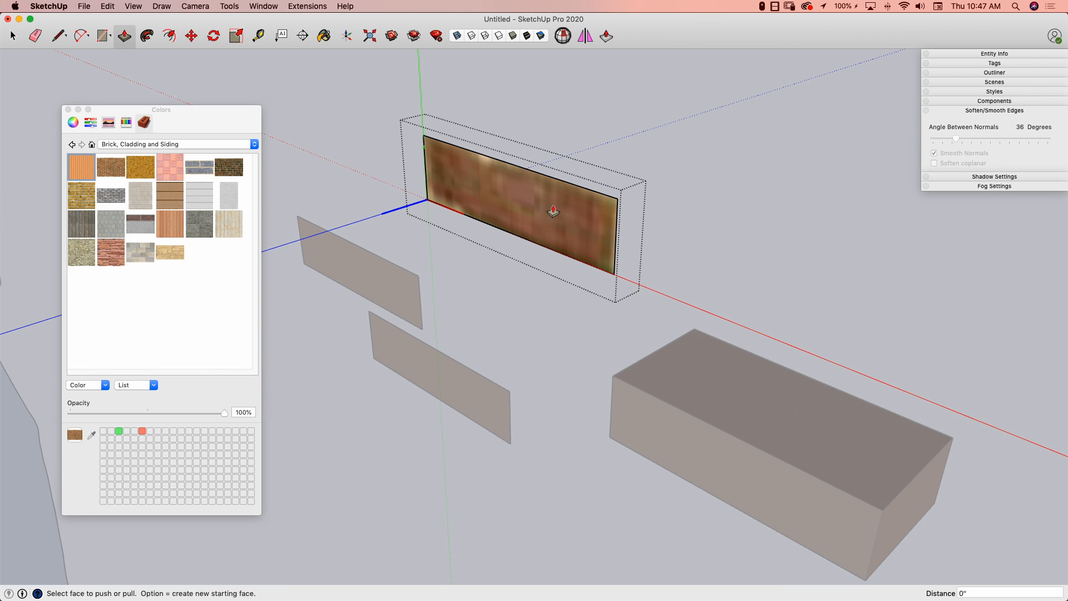
{"action": "left_click", "coordinate": [548, 223]}
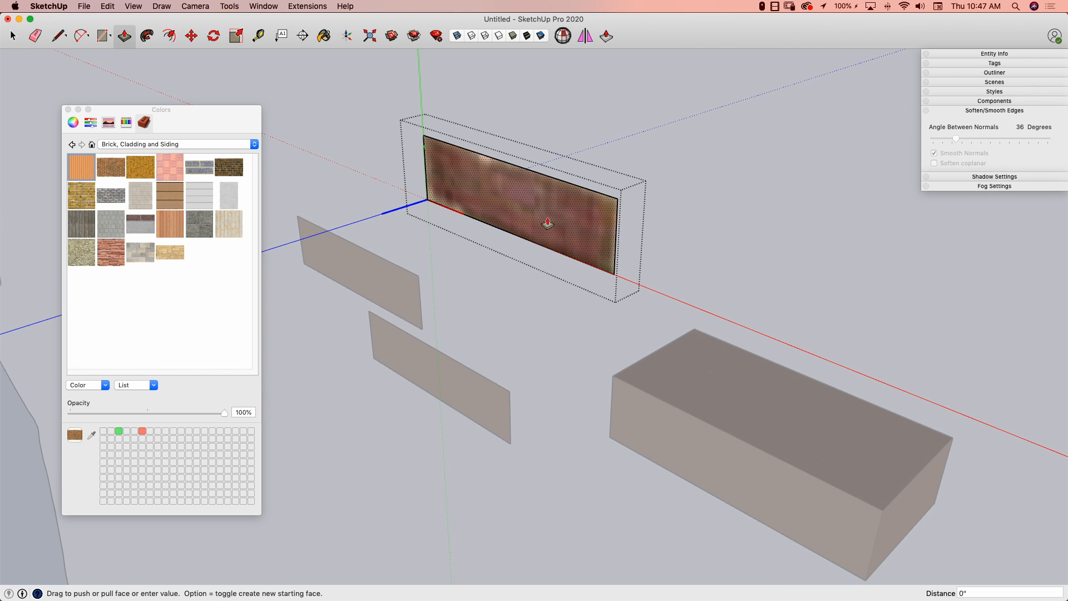
{"action": "left_click", "coordinate": [695, 334]}
- Paint the front, top and end faces of the uppermost brick block with the sampled brick texture
{"action": "key", "text": "b"}
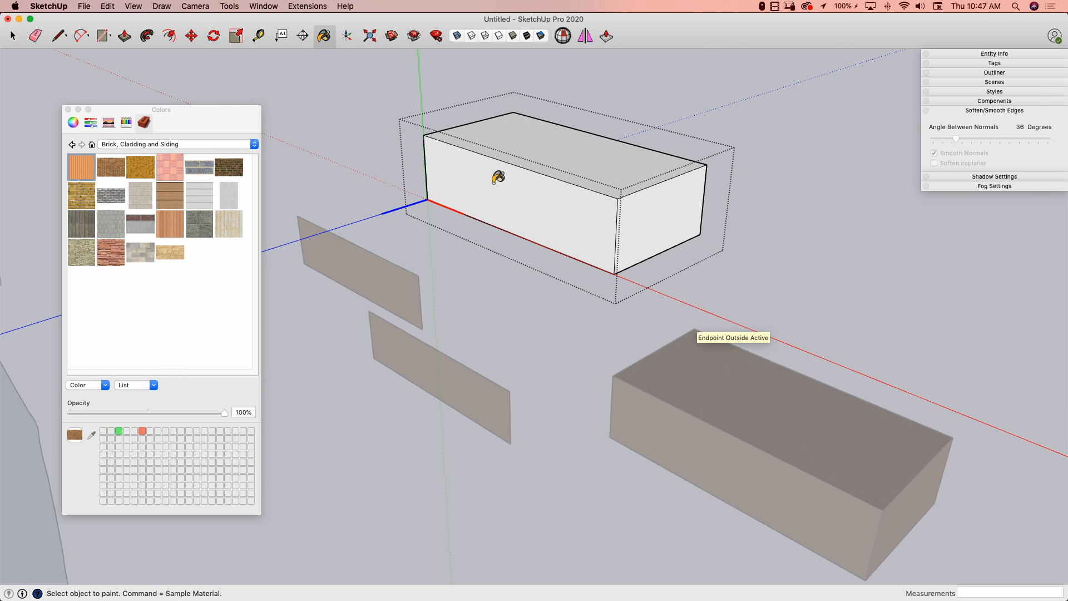
{"action": "left_click", "coordinate": [503, 171]}
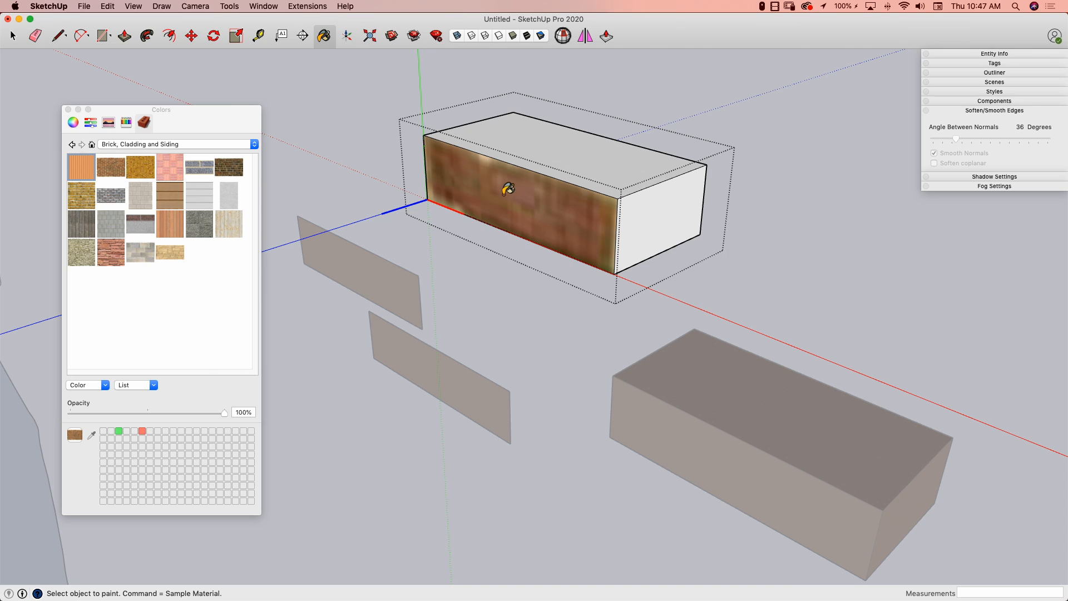
{"action": "left_click", "coordinate": [620, 177]}
{"action": "left_click", "coordinate": [656, 217]}
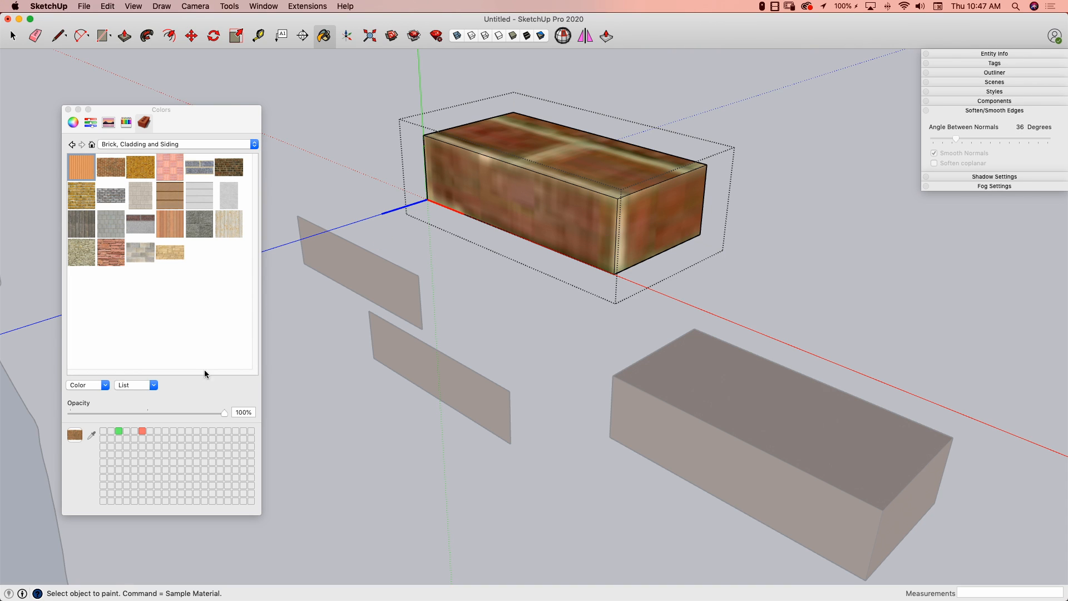
- Paint the uppermost brick's top and both end faces with a solid brown sampled from its front face, and close the component
{"action": "left_click", "coordinate": [91, 436]}
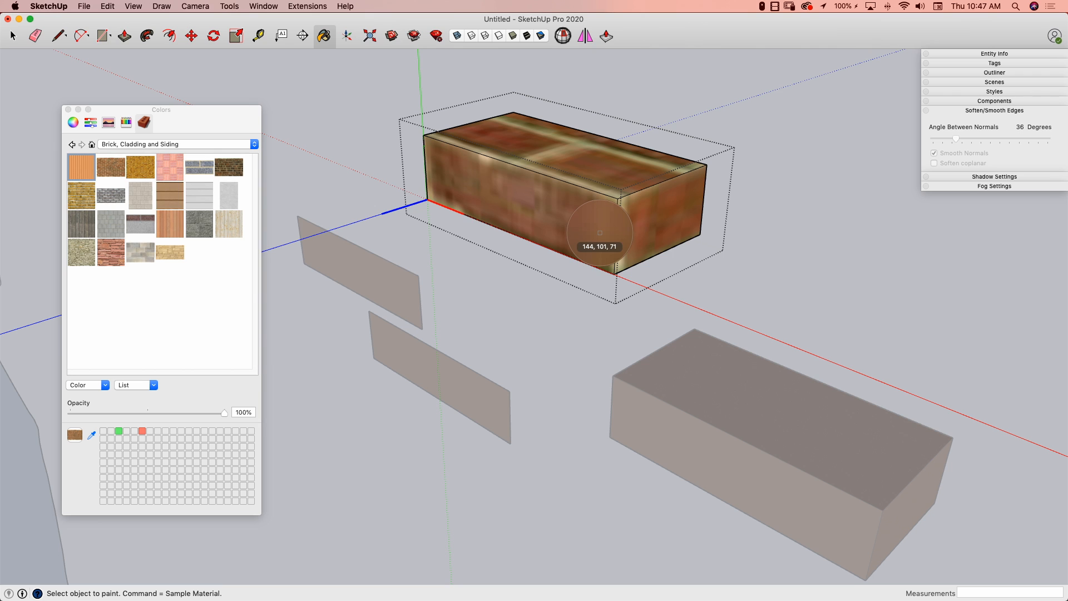
{"action": "left_click", "coordinate": [606, 235]}
{"action": "left_click", "coordinate": [621, 182]}
{"action": "left_click", "coordinate": [648, 211]}
{"action": "middle_click_drag", "start_coordinate": [648, 212], "coordinate": [598, 217]}
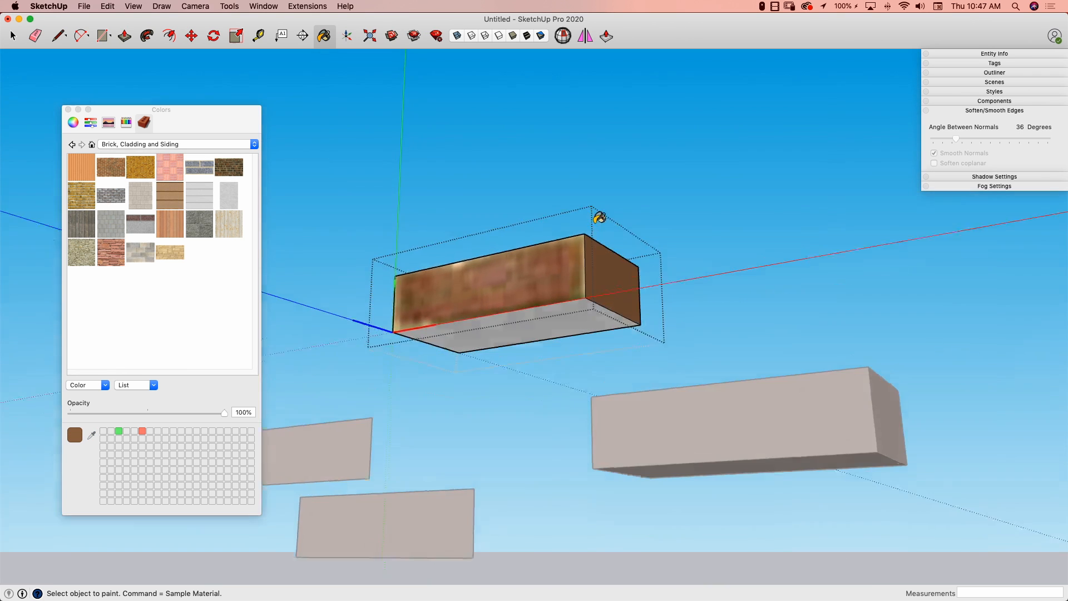
{"action": "mouse_move", "coordinate": [534, 312]}
{"action": "middle_mouse_down"}
{"action": "mouse_move", "coordinate": [567, 289]}
{"action": "mouse_move", "coordinate": [525, 303]}
{"action": "mouse_move", "coordinate": [508, 353]}
{"action": "mouse_move", "coordinate": [520, 341]}
{"action": "mouse_move", "coordinate": [468, 374]}
{"action": "mouse_move", "coordinate": [690, 308]}
{"action": "middle_mouse_up"}
{"action": "left_click", "coordinate": [507, 352]}
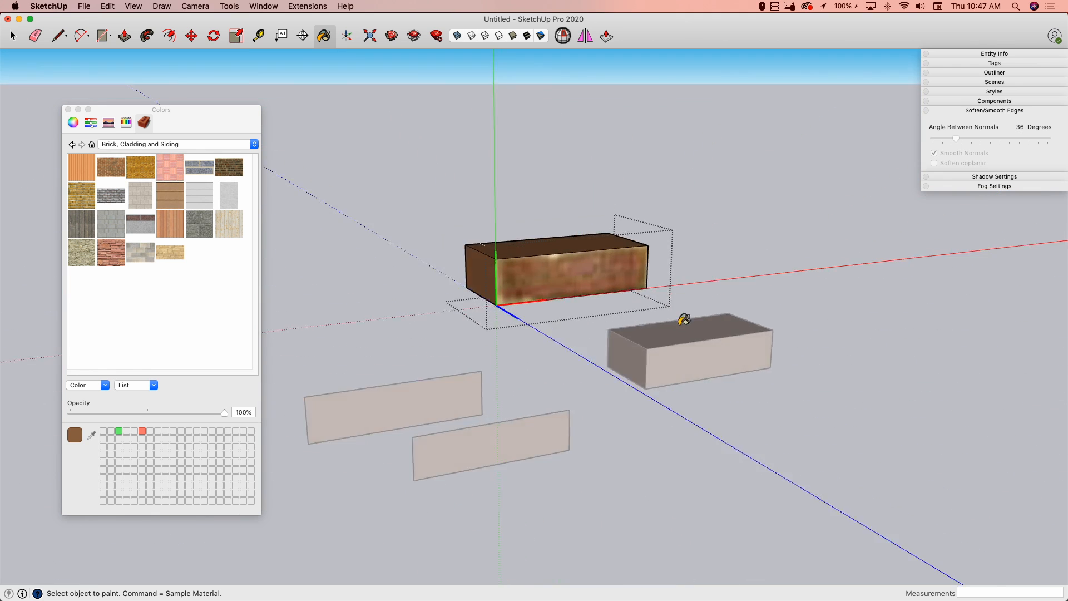
{"action": "key", "text": "space"}
{"action": "left_click", "coordinate": [599, 351]}
- Open the lower flat brick component, Push/Pull its face back 4", and repaint the front with the brick texture sampled from it
{"action": "middle_click_drag", "start_coordinate": [599, 348], "coordinate": [563, 456]}
{"action": "double_click", "coordinate": [529, 391]}
{"action": "key", "text": "p"}
{"action": "key", "text": "b"}
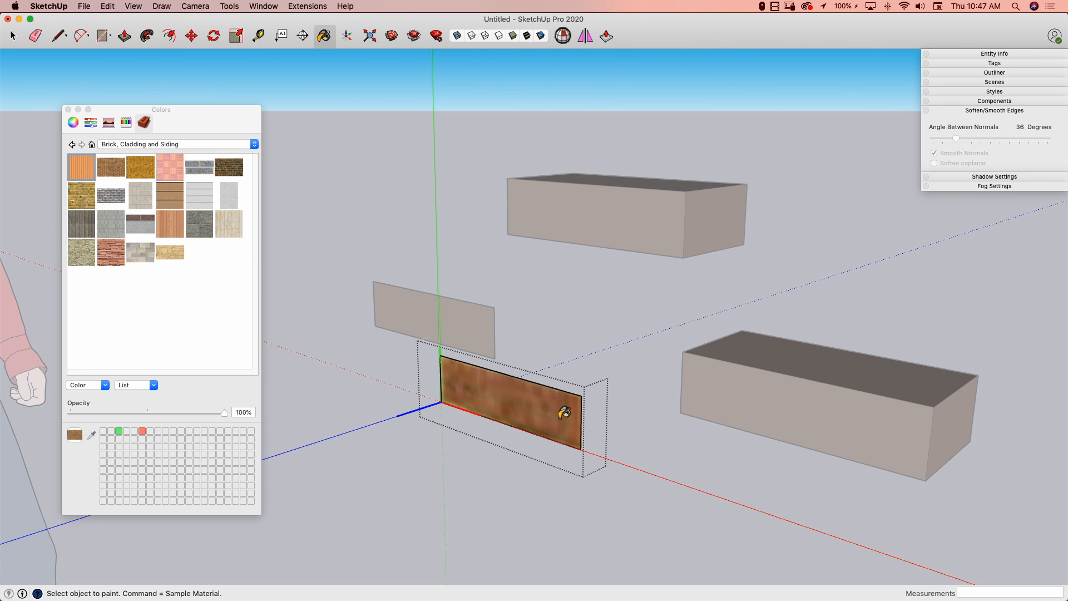
{"action": "key", "text": "p"}
{"action": "mouse_move", "coordinate": [553, 423]}
{"action": "left_mouse_down"}
{"action": "mouse_move", "coordinate": [746, 348]}
{"action": "mouse_move", "coordinate": [744, 334]}
{"action": "left_mouse_up"}
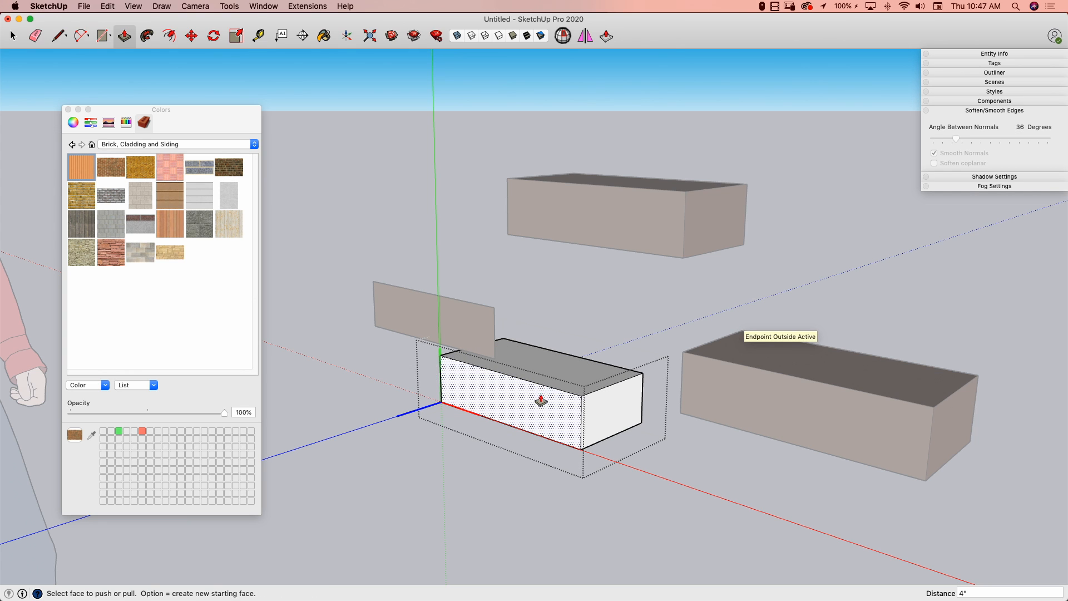
{"action": "key", "text": "b"}
{"action": "left_click", "coordinate": [539, 390]}
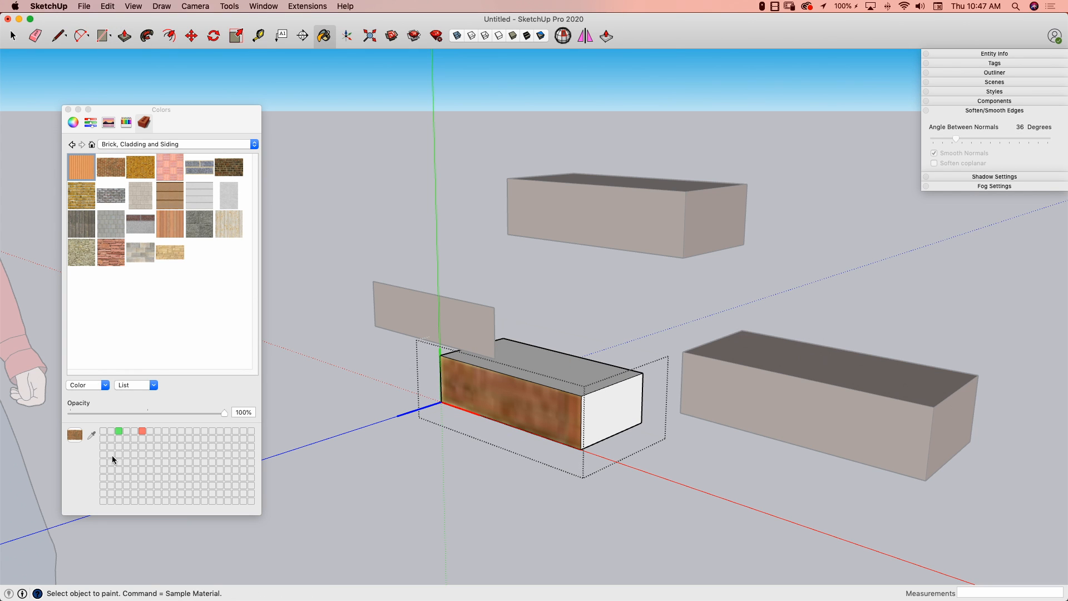
- Sample a solid brown from the lower brick's front face, paint its top and both end faces with it, and close the component
{"action": "left_click", "coordinate": [92, 435]}
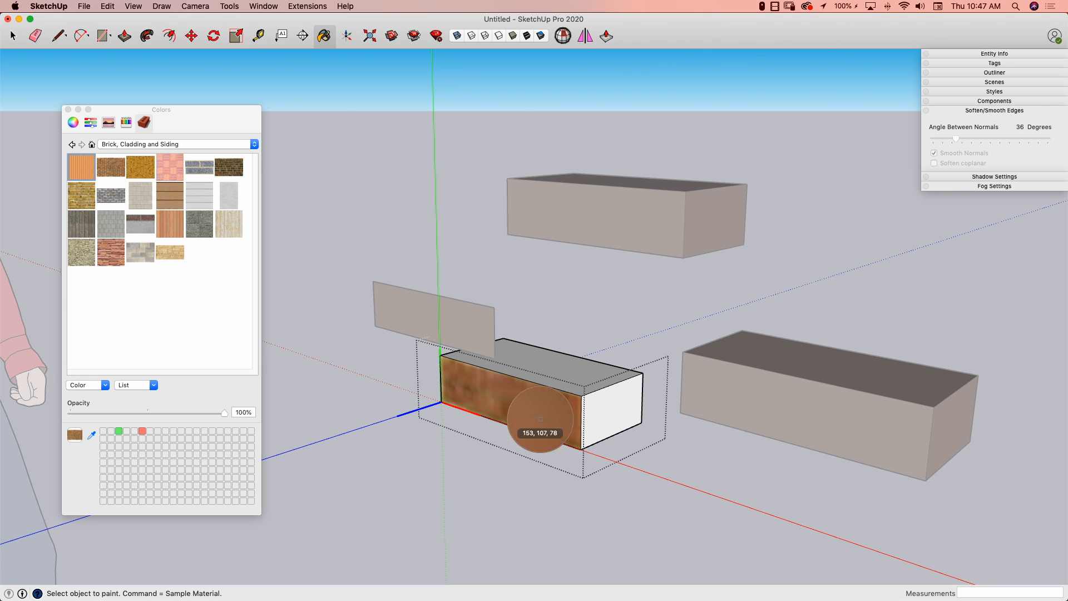
{"action": "left_click", "coordinate": [567, 409]}
{"action": "left_click", "coordinate": [581, 376]}
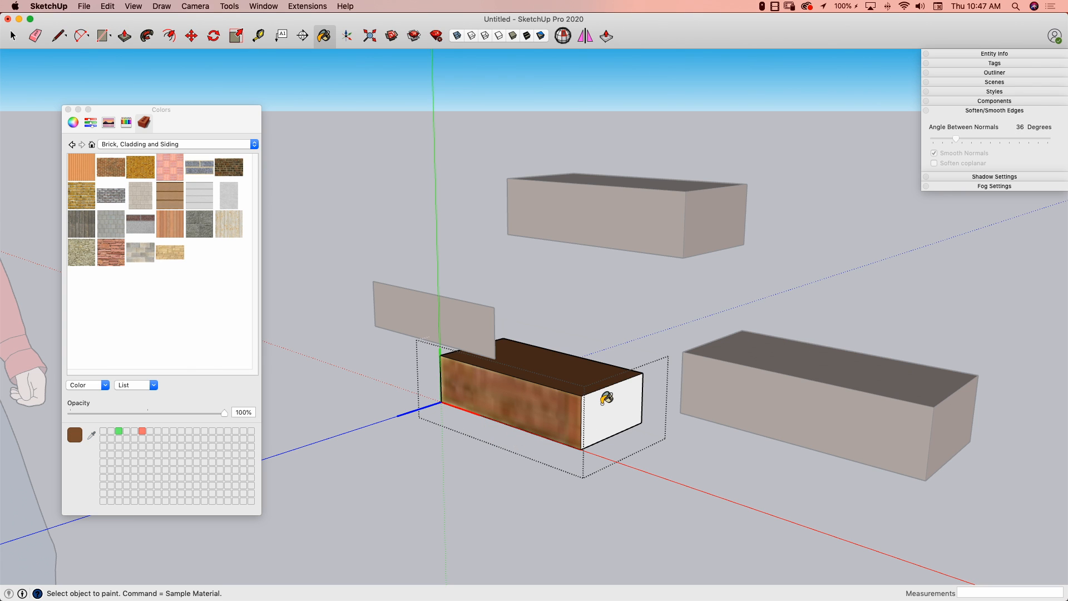
{"action": "mouse_move", "coordinate": [603, 389]}
{"action": "middle_mouse_down"}
{"action": "mouse_move", "coordinate": [561, 432]}
{"action": "mouse_move", "coordinate": [417, 382]}
{"action": "mouse_move", "coordinate": [453, 400]}
{"action": "middle_mouse_up"}
{"action": "left_click", "coordinate": [431, 392]}
{"action": "key", "text": "space"}
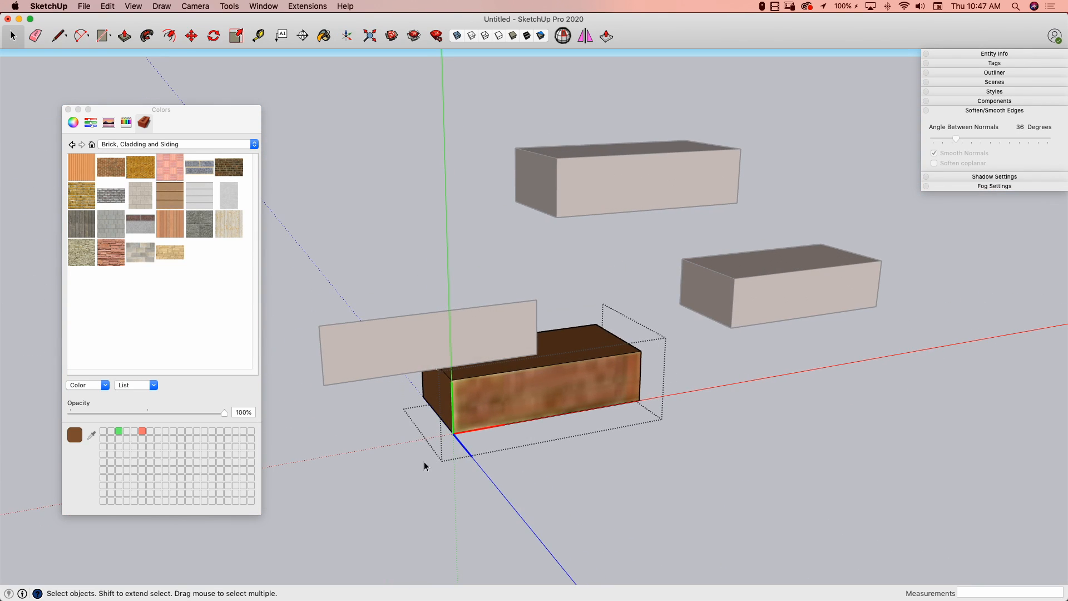
{"action": "left_click", "coordinate": [424, 463]}
- Open the last flat brick component, Push/Pull its face to the other bricks' depth, and repaint the front with its sampled brick texture
{"action": "middle_click_drag", "start_coordinate": [425, 356], "coordinate": [452, 336]}
{"action": "left_click", "coordinate": [449, 336]}
{"action": "double_click", "coordinate": [450, 336]}
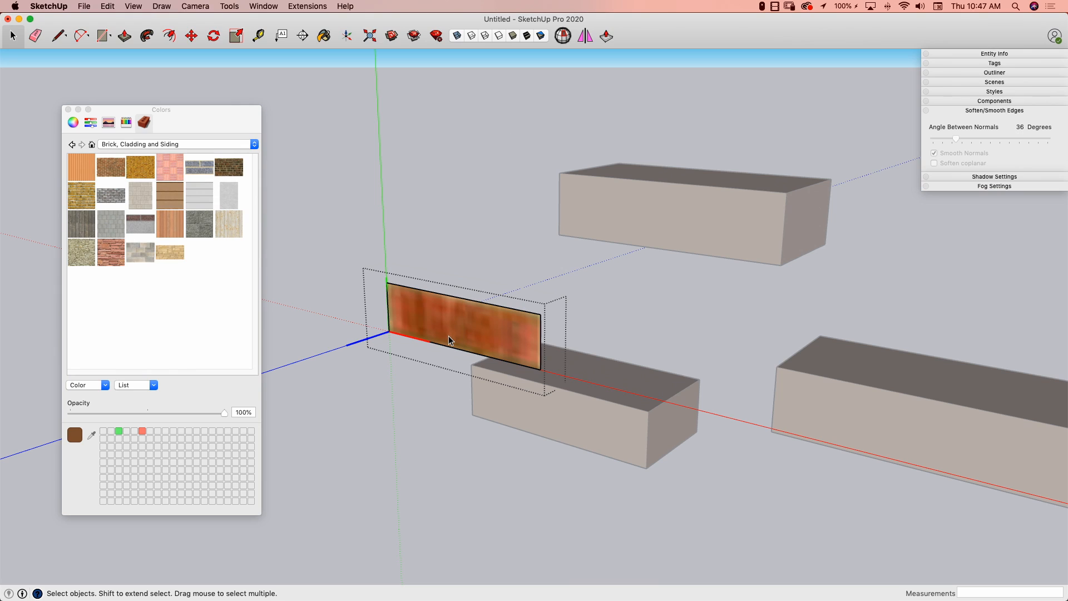
{"action": "key", "text": "b"}
{"action": "left_click", "coordinate": [453, 322], "text": "alt"}
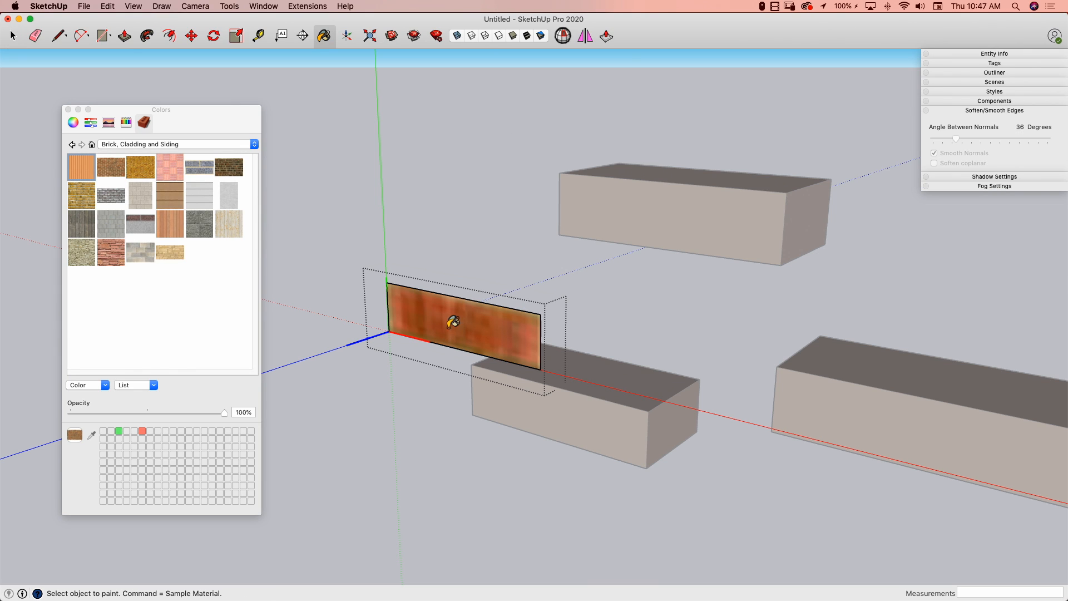
{"action": "key", "text": "p"}
{"action": "left_click_drag", "start_coordinate": [452, 320], "coordinate": [699, 385]}
{"action": "key", "text": "b"}
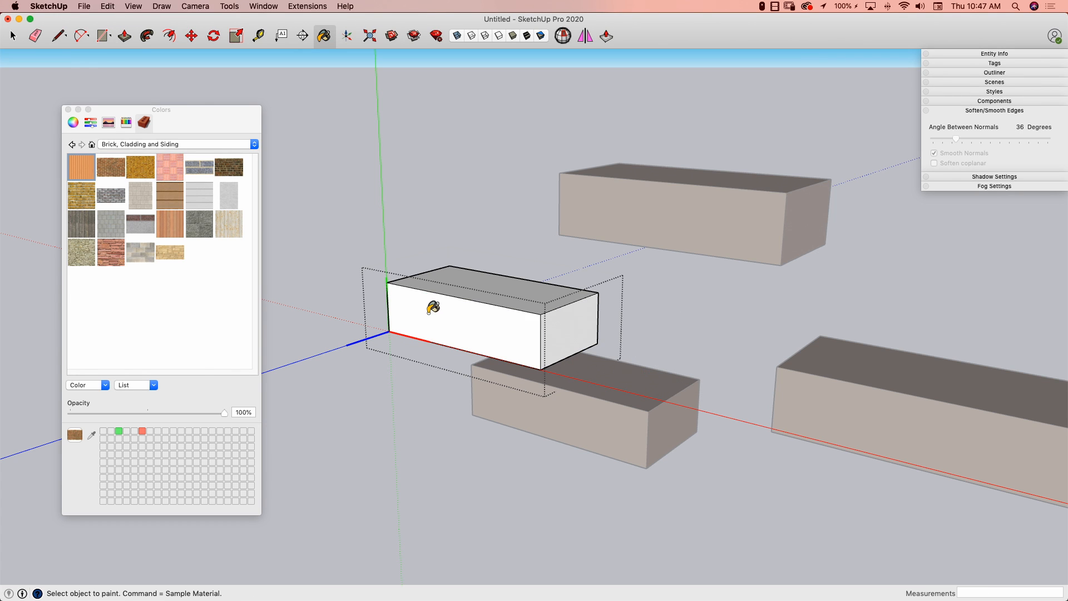
{"action": "left_click", "coordinate": [421, 315]}
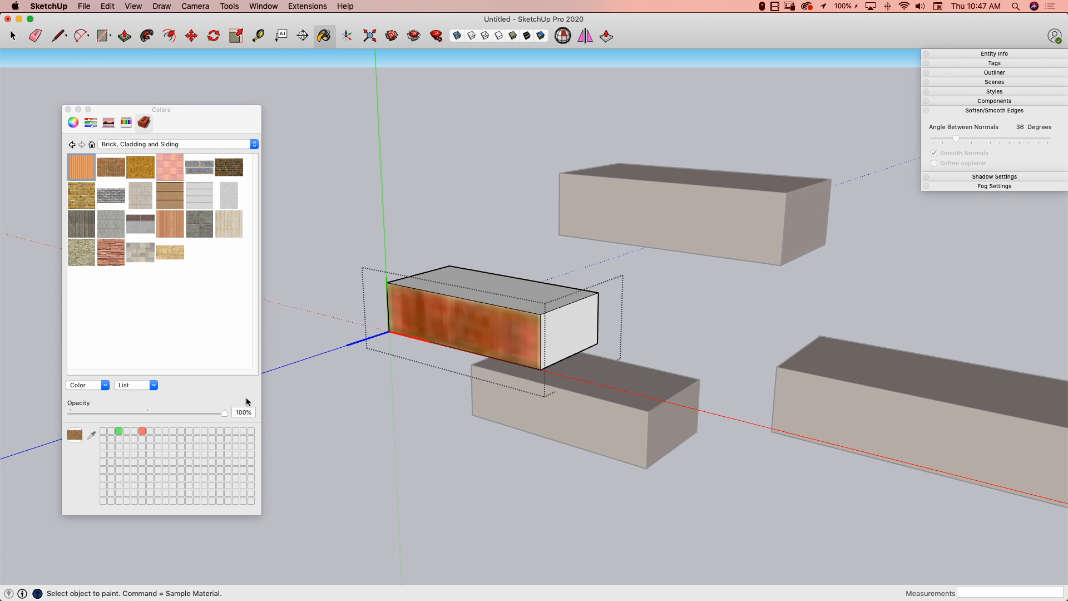
- Sample a solid reddish brown from this brick's front face, paint its top and both end faces with it, and close the component
{"action": "left_click", "coordinate": [92, 434]}
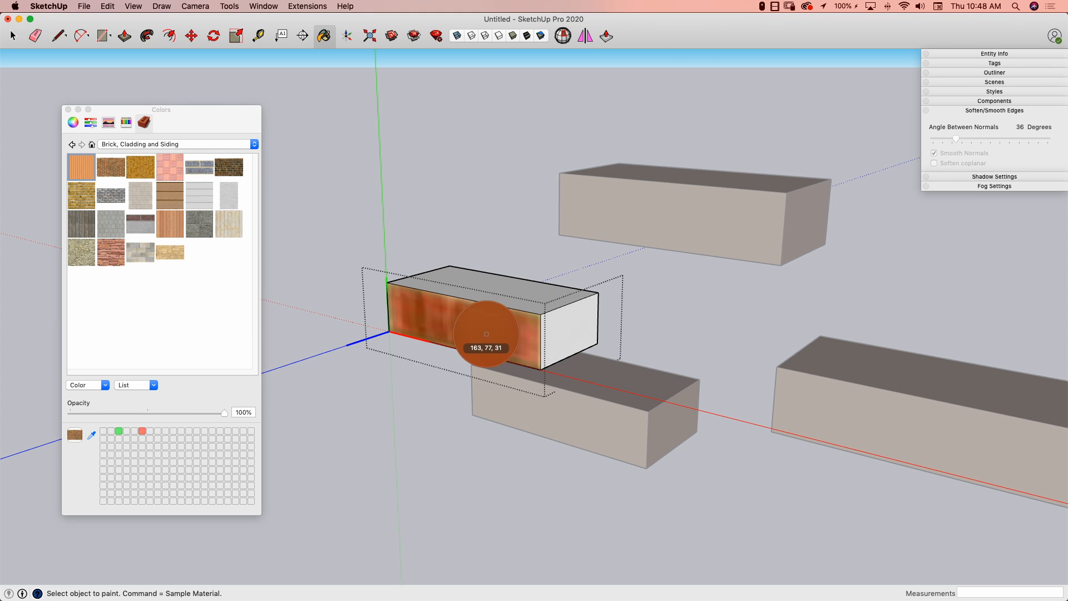
{"action": "left_click", "coordinate": [482, 340]}
{"action": "left_click", "coordinate": [513, 301]}
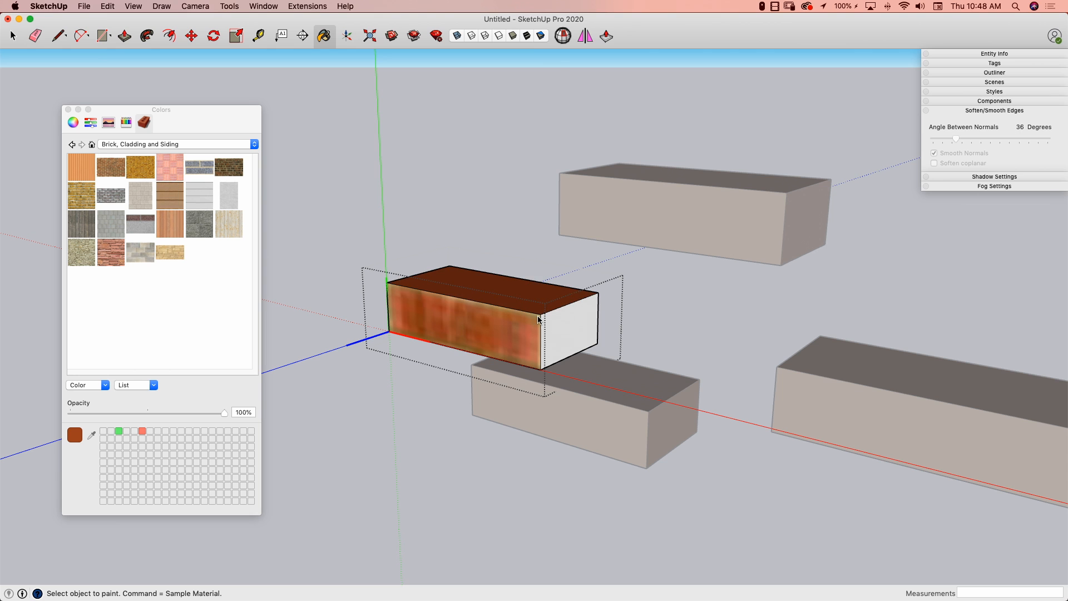
{"action": "mouse_move", "coordinate": [569, 334]}
{"action": "middle_mouse_down"}
{"action": "mouse_move", "coordinate": [424, 383]}
{"action": "mouse_move", "coordinate": [354, 370]}
{"action": "middle_mouse_up"}
{"action": "left_click", "coordinate": [353, 370]}
{"action": "middle_click_drag", "start_coordinate": [709, 333], "coordinate": [677, 352]}
{"action": "key", "text": "space"}
{"action": "left_click", "coordinate": [673, 356]}
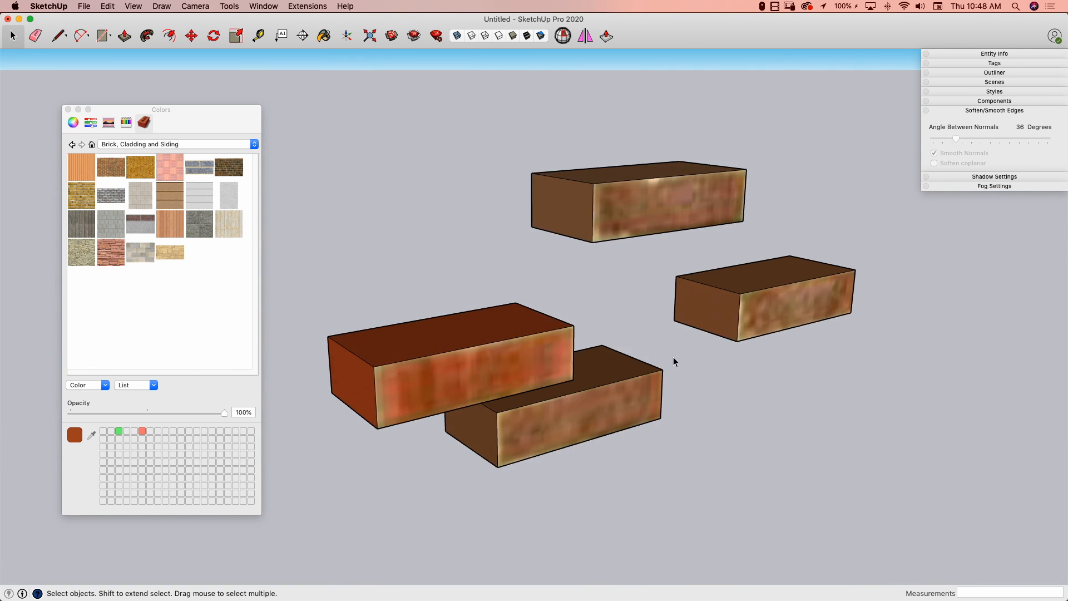
{"action": "mouse_move", "coordinate": [812, 341]}
{"action": "middle_mouse_down"}
{"action": "mouse_move", "coordinate": [679, 329]}
{"action": "mouse_move", "coordinate": [658, 382]}
{"action": "middle_mouse_up"}
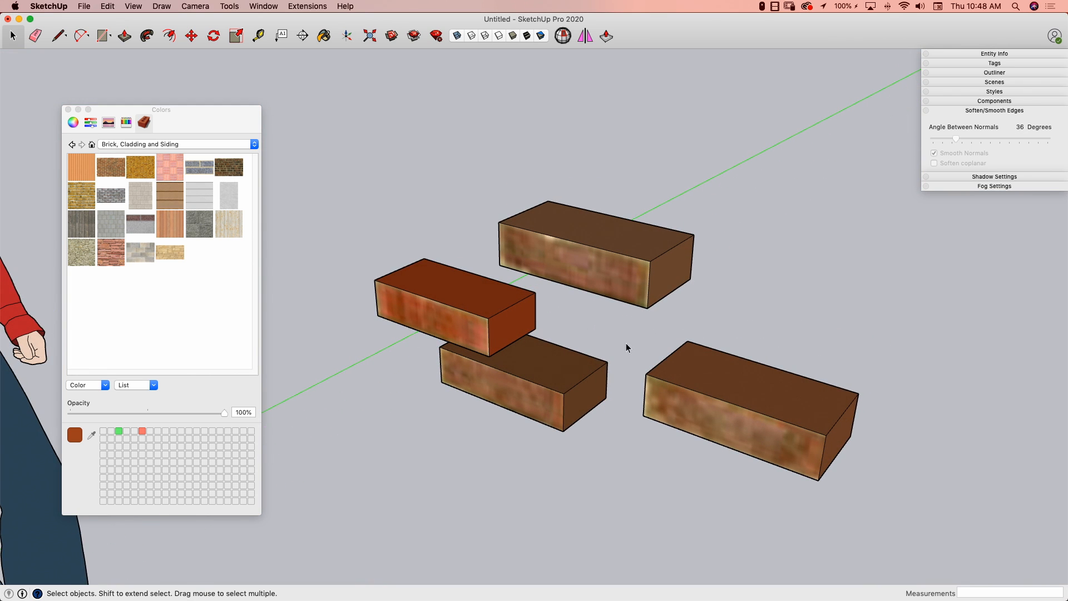
{"action": "middle_click_drag", "start_coordinate": [502, 345], "coordinate": [531, 354]}
{"action": "scroll", "coordinate": [645, 318], "scroll_direction": "up", "scroll_amount": 6}
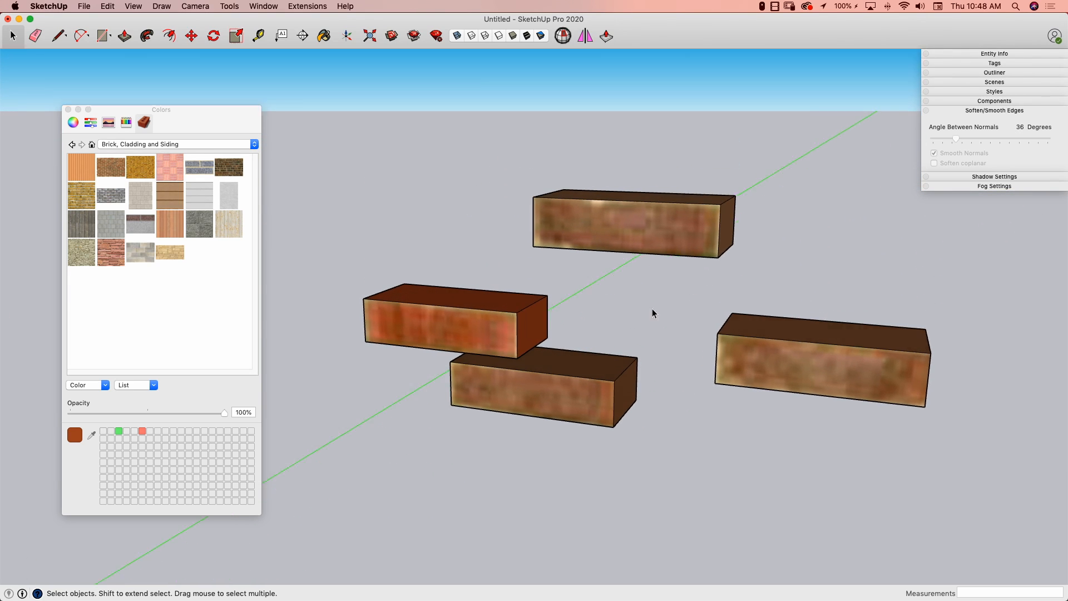
{"action": "mouse_move", "coordinate": [591, 358]}
{"action": "middle_mouse_down"}
{"action": "mouse_move", "coordinate": [445, 362]}
{"action": "mouse_move", "coordinate": [497, 306]}
{"action": "mouse_move", "coordinate": [555, 410]}
{"action": "mouse_move", "coordinate": [491, 305]}
{"action": "mouse_move", "coordinate": [913, 341]}
{"action": "mouse_move", "coordinate": [737, 336]}
{"action": "mouse_move", "coordinate": [679, 353]}
{"action": "mouse_move", "coordinate": [679, 377]}
{"action": "mouse_move", "coordinate": [724, 393]}
{"action": "middle_mouse_up"}
{"action": "left_click", "coordinate": [553, 398]}
{"action": "key", "text": "l"}
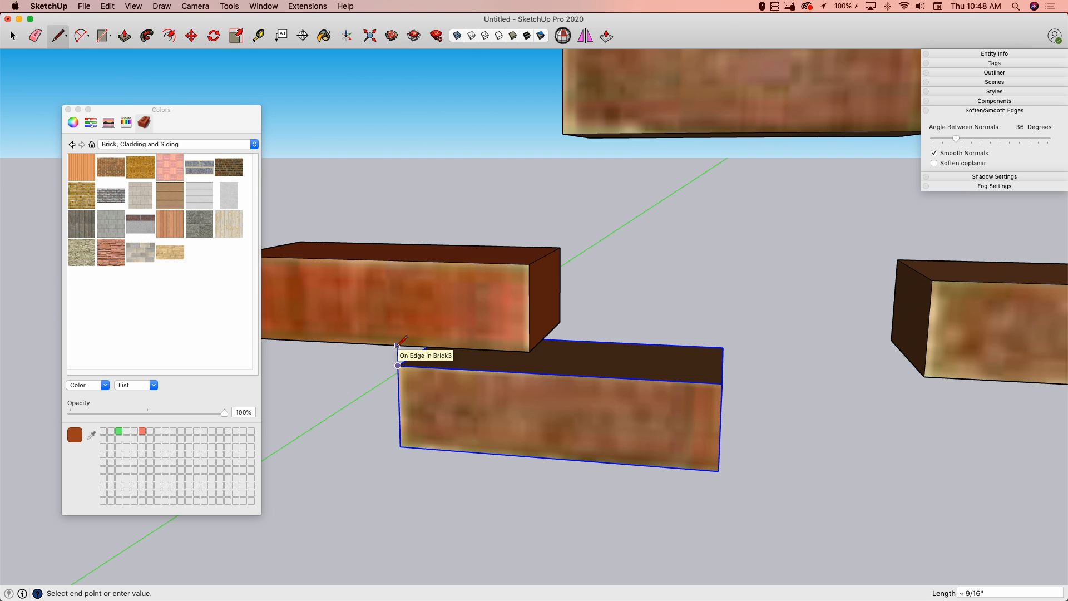
{"action": "middle_click_drag", "start_coordinate": [398, 365], "coordinate": [754, 352]}
{"action": "key", "text": "space"}
- Move the separate brown brick beside the lower brick, aligning their front corners and leaving a 1/2" gap along the red axis
{"action": "left_click", "coordinate": [755, 358]}
{"action": "key", "text": "m"}
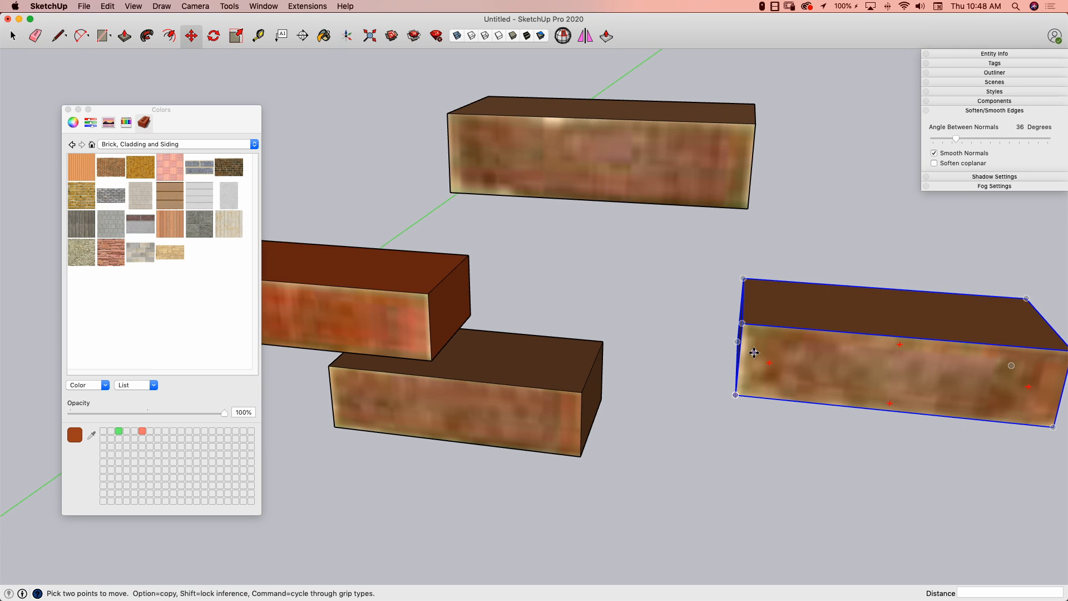
{"action": "left_click", "coordinate": [744, 321]}
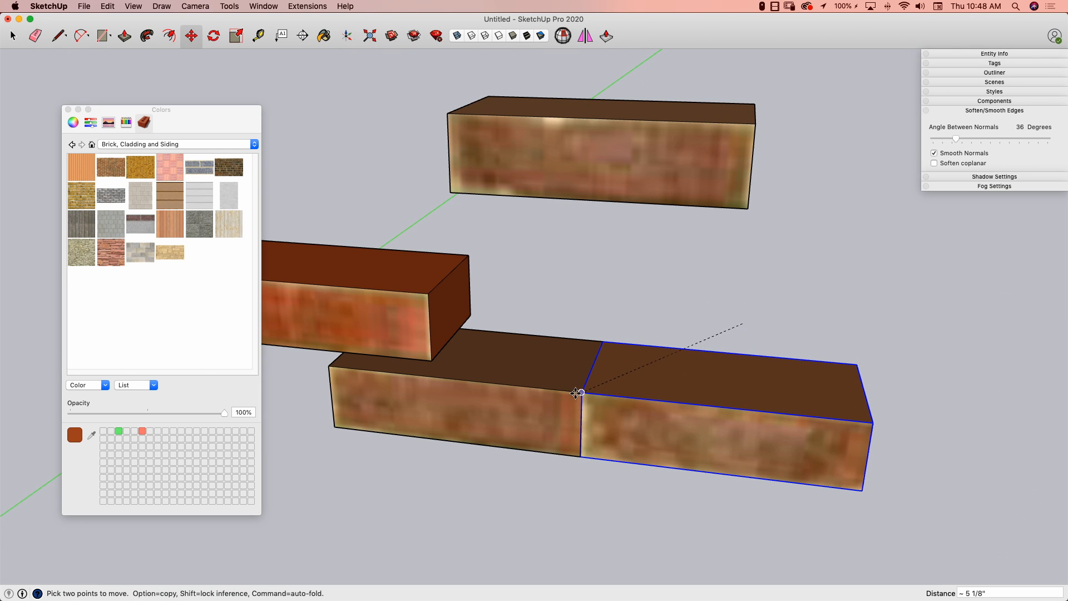
{"action": "left_click", "coordinate": [577, 392]}
{"action": "left_click", "coordinate": [621, 415]}
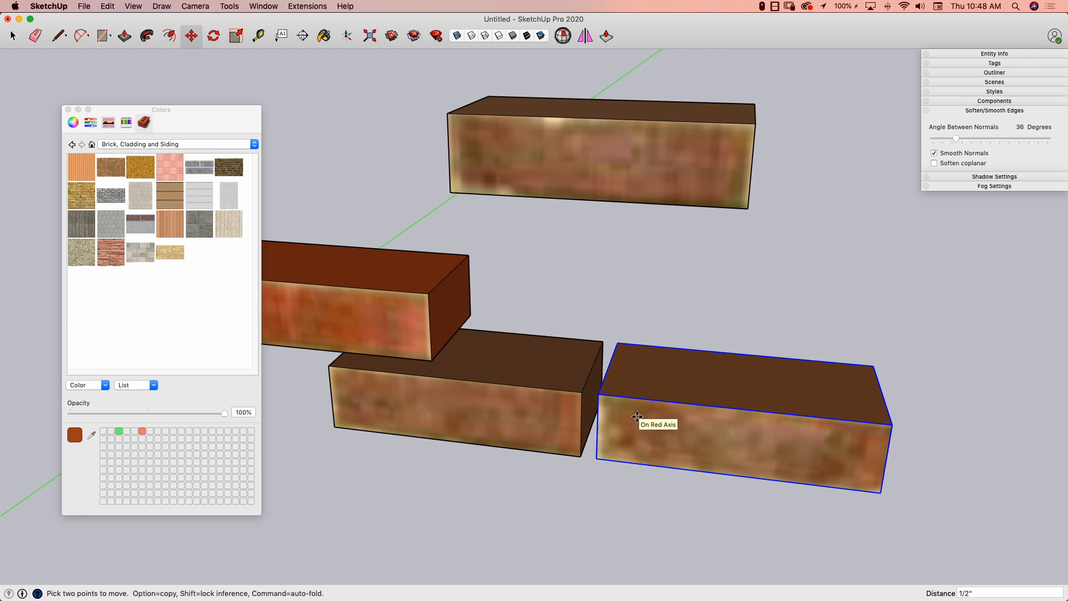
{"action": "key", "text": "Return"}
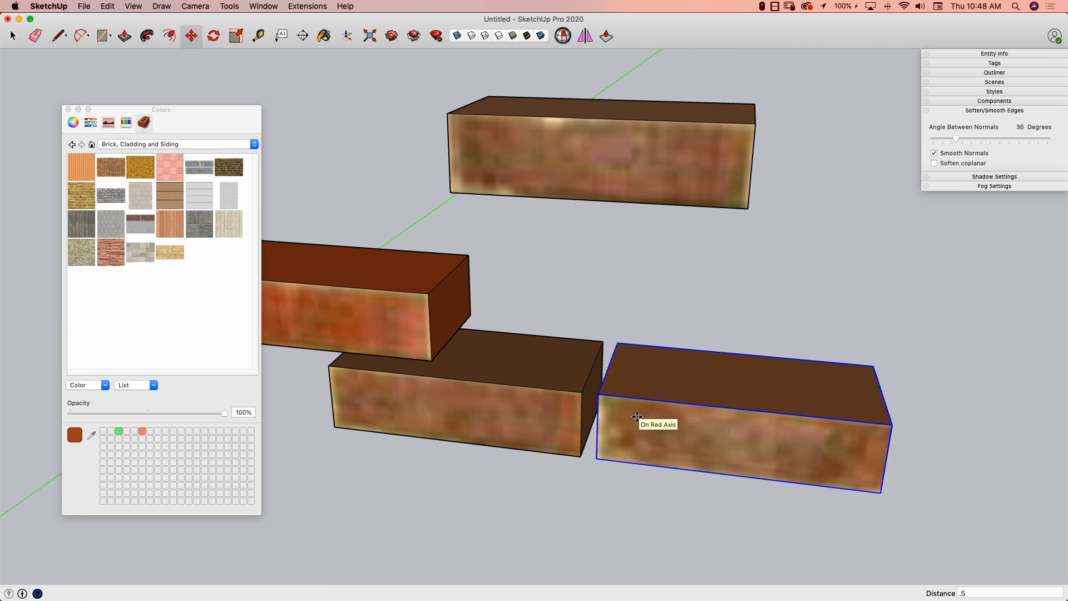
- Move the reddish brick to the end of the row, aligned with the second brick and offset by a 1/2" gap
{"action": "middle_click_drag", "start_coordinate": [699, 323], "coordinate": [475, 341]}
{"action": "key", "text": "space"}
{"action": "left_click", "coordinate": [465, 344]}
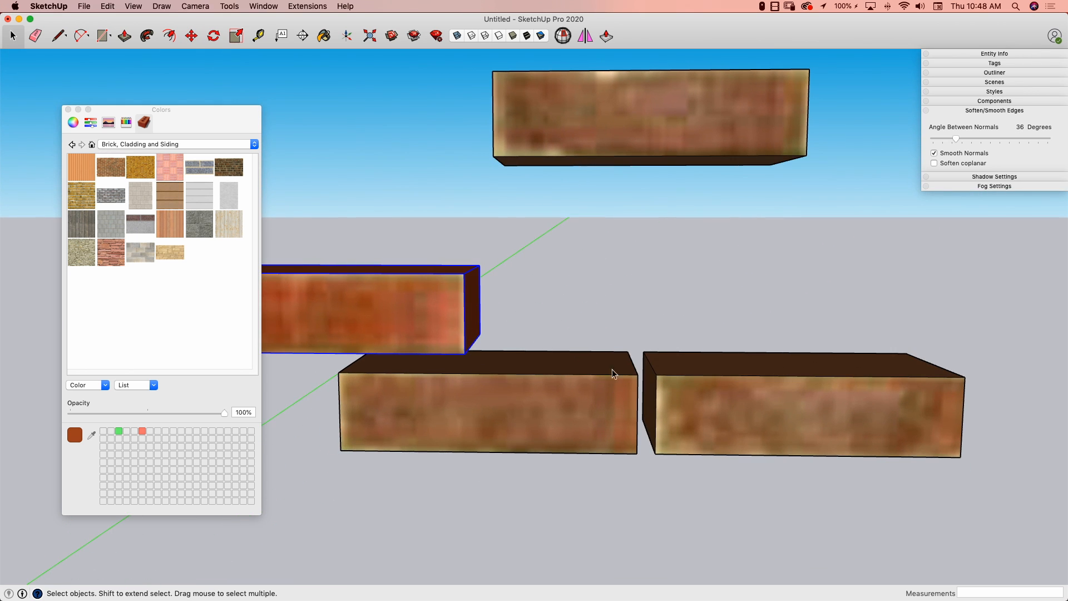
{"action": "middle_click_drag", "start_coordinate": [536, 318], "coordinate": [367, 346]}
{"action": "key", "text": "m"}
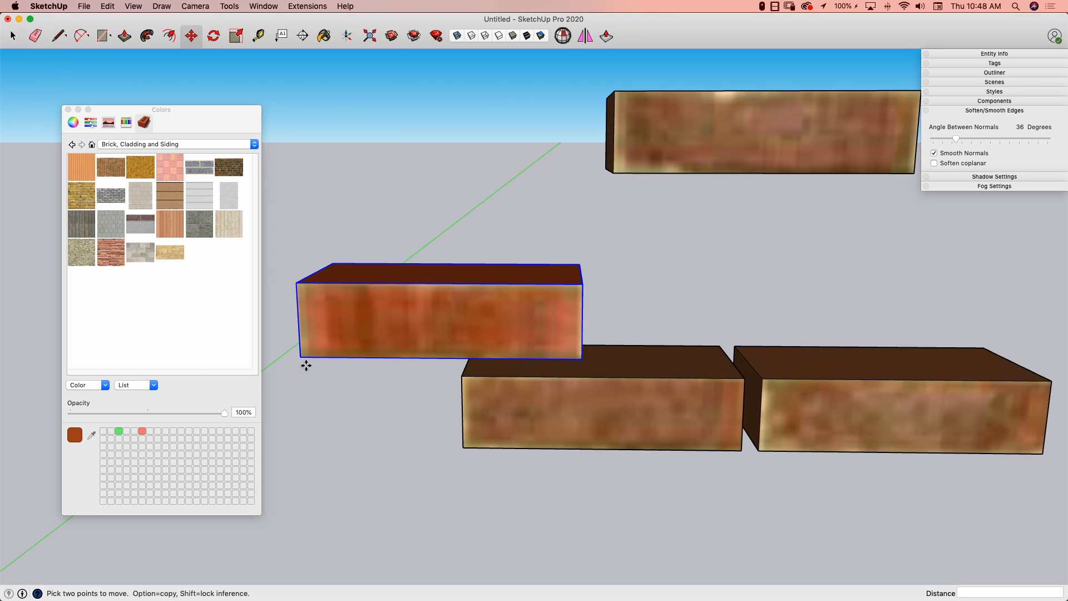
{"action": "left_click", "coordinate": [300, 359]}
{"action": "middle_click_drag", "start_coordinate": [724, 339], "coordinate": [629, 370]}
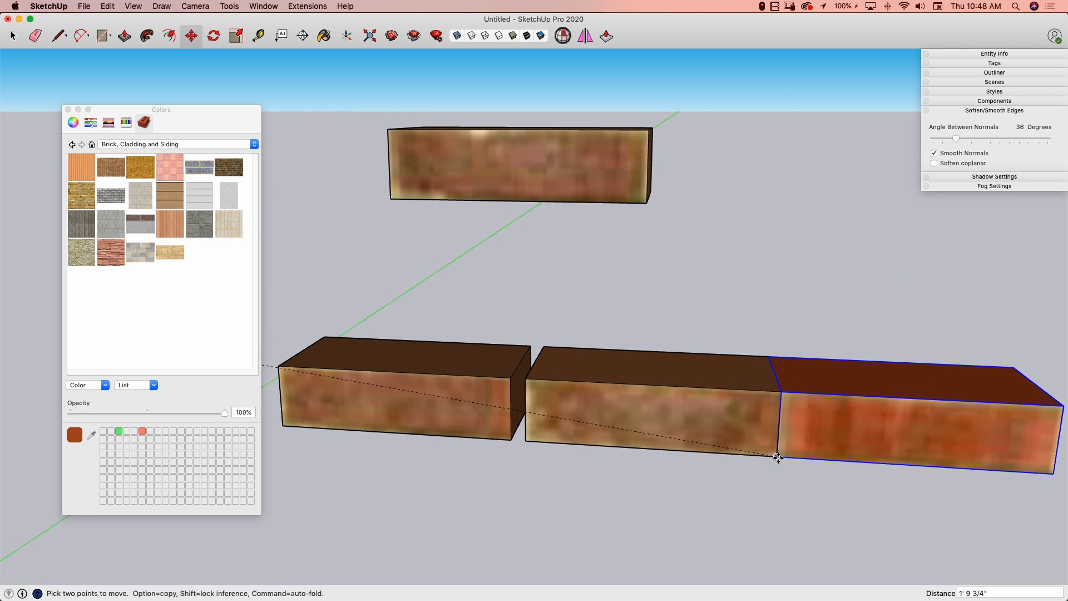
{"action": "left_click", "coordinate": [778, 457]}
{"action": "type", "text": "1/2"}
{"action": "key", "text": "Return"}
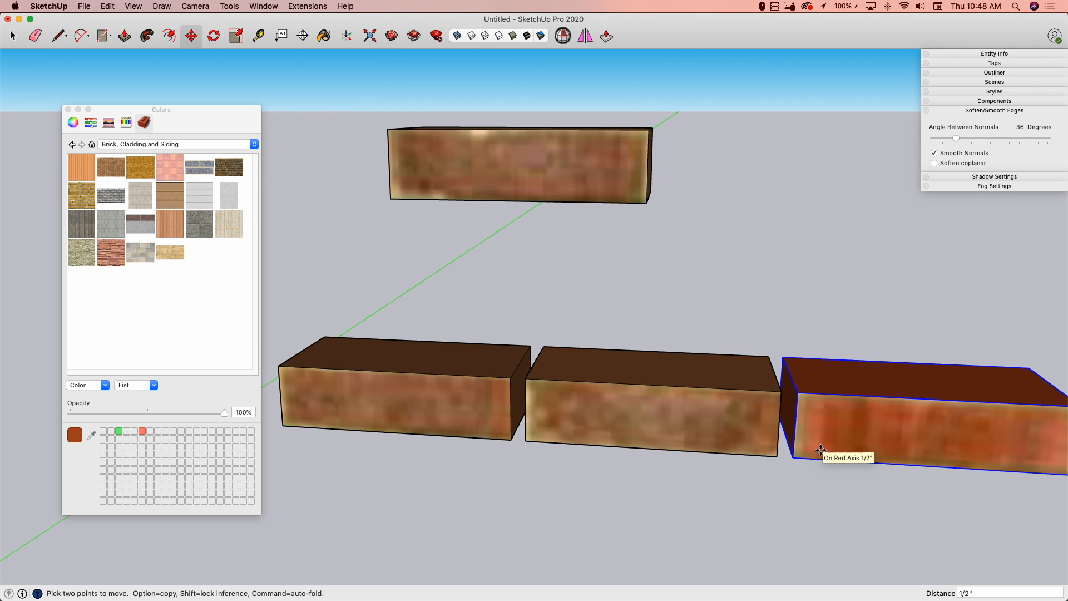
- Copy the first brick in the row to the far end beside the reddish brick, leaving a 1/2" gap
{"action": "key", "text": "space"}
{"action": "scroll", "coordinate": [476, 406], "scroll_direction": "down", "scroll_amount": 1}
{"action": "left_click", "coordinate": [476, 406]}
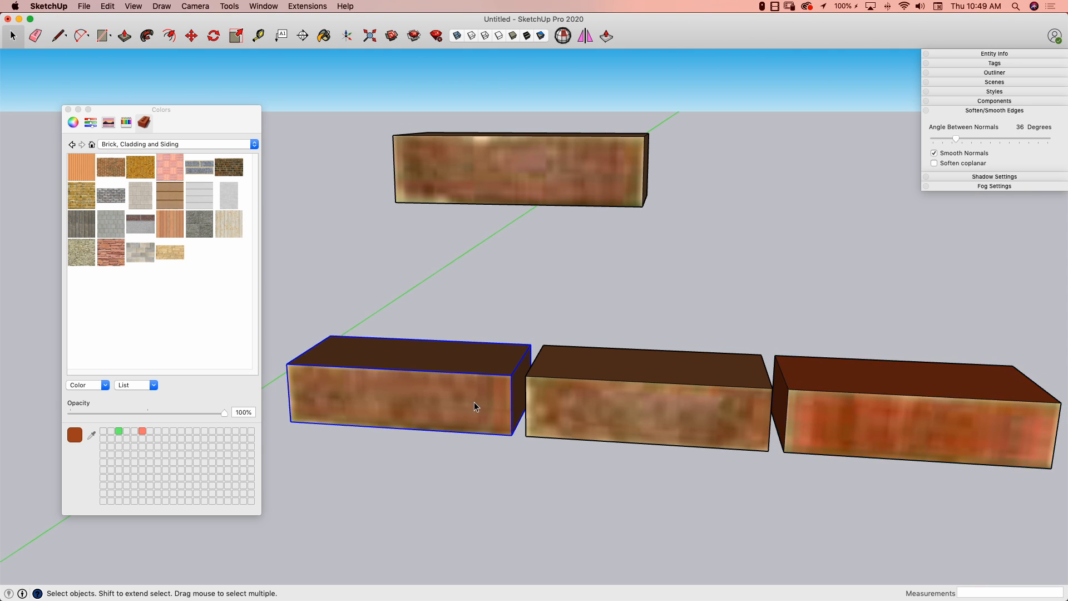
{"action": "middle_click_drag", "start_coordinate": [475, 406], "coordinate": [417, 417]}
{"action": "key", "text": "m"}
{"action": "key", "text": "alt"}
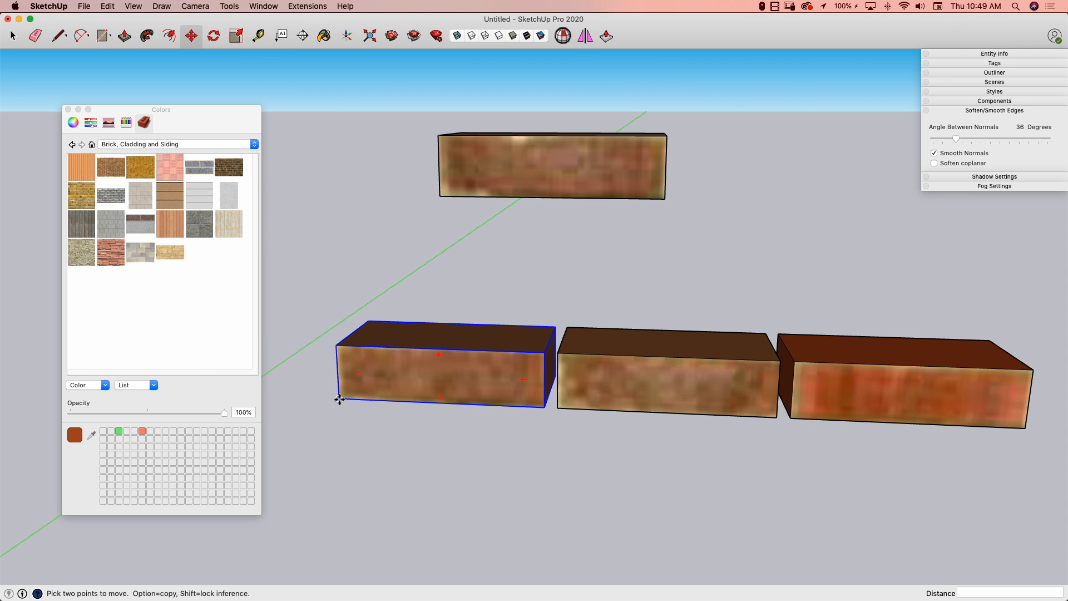
{"action": "left_click", "coordinate": [339, 398]}
{"action": "middle_click_drag", "start_coordinate": [983, 424], "coordinate": [944, 417]}
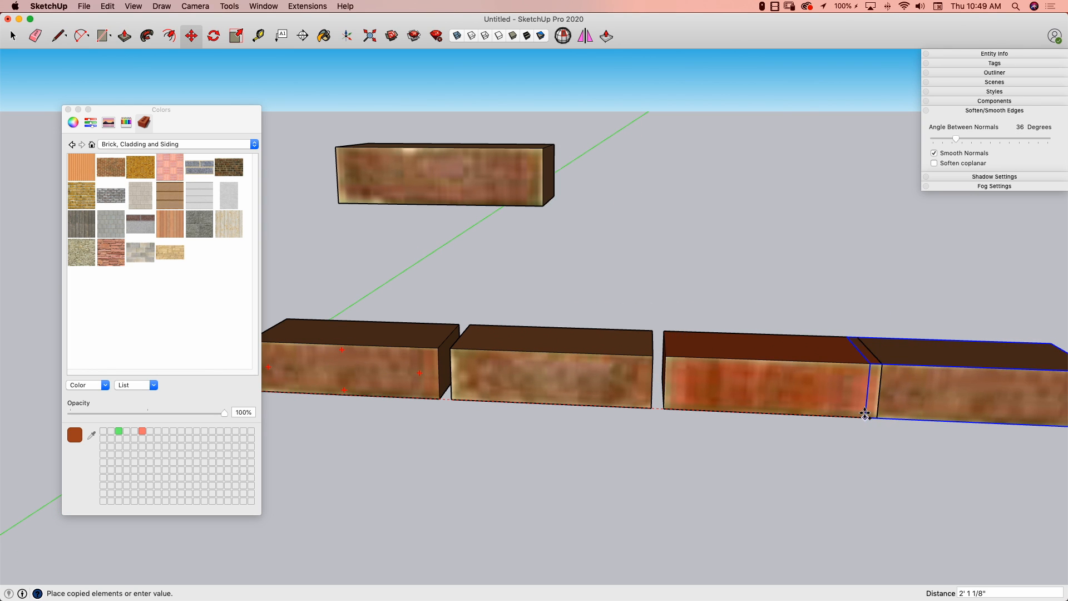
{"action": "left_click", "coordinate": [880, 412]}
{"action": "left_click", "coordinate": [929, 411]}
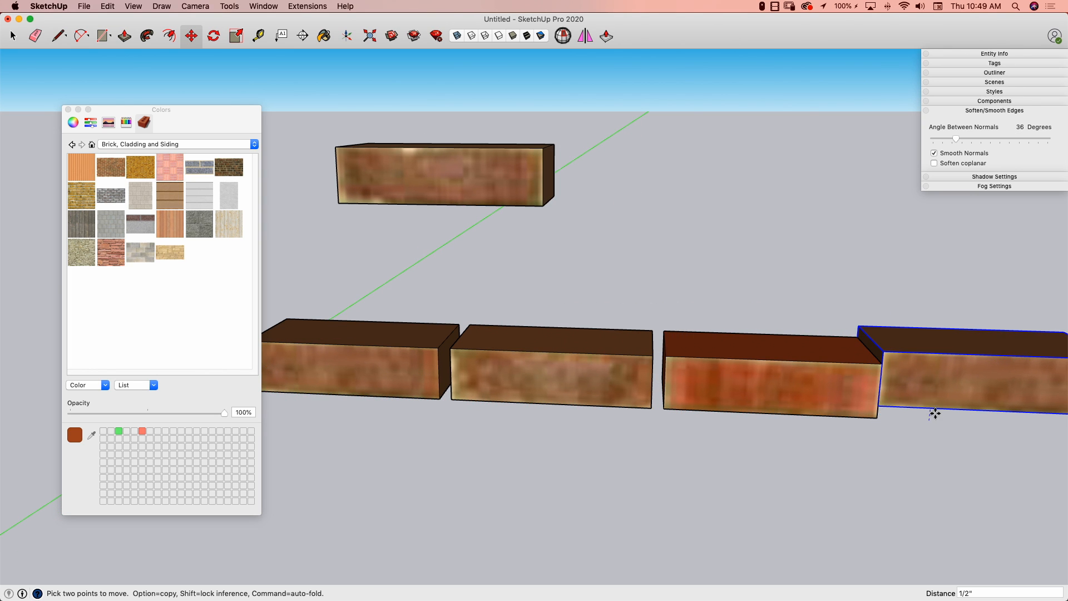
{"action": "key", "text": "space"}
- Move the uppermost brick by its lower front corner to the end of the row, leaving a mortar gap after the copied brick
{"action": "scroll", "coordinate": [974, 447], "scroll_direction": "down", "scroll_amount": 3}
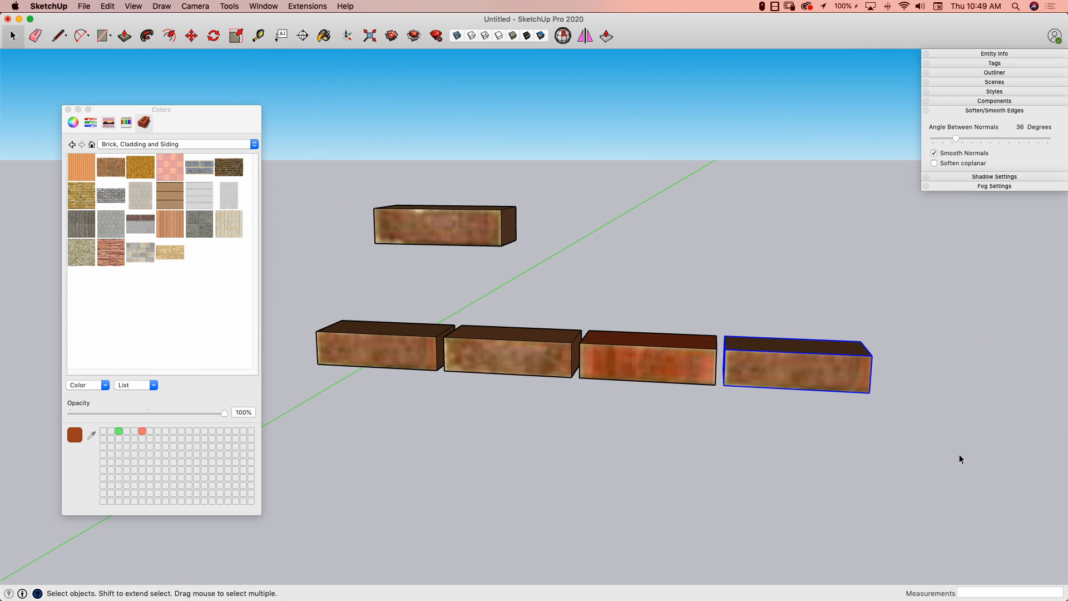
{"action": "left_click", "coordinate": [462, 242]}
{"action": "middle_click_drag", "start_coordinate": [463, 242], "coordinate": [467, 282]}
{"action": "key", "text": "m"}
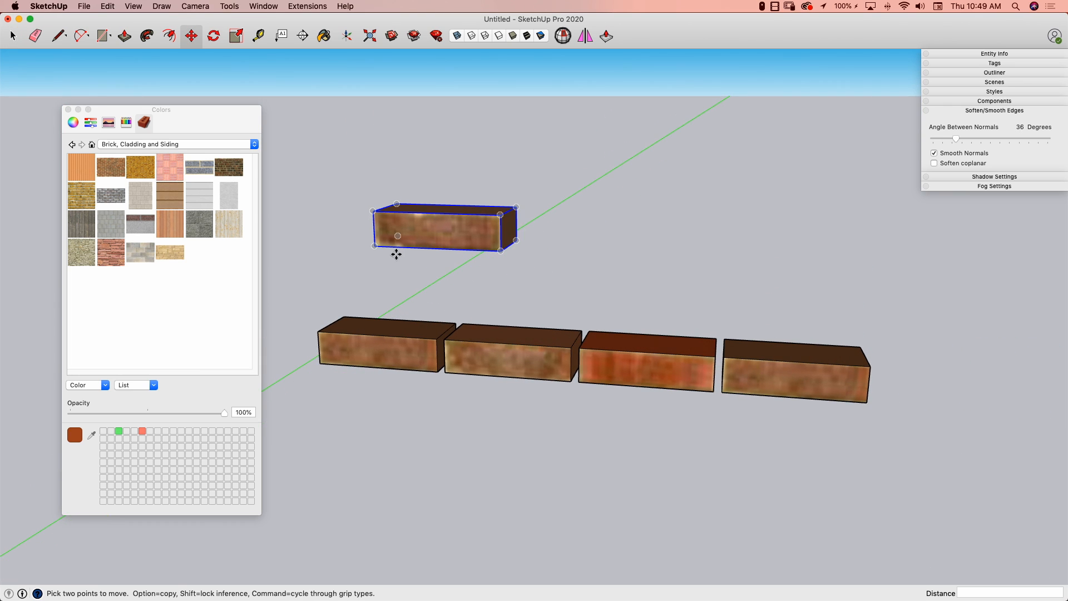
{"action": "left_click", "coordinate": [375, 244]}
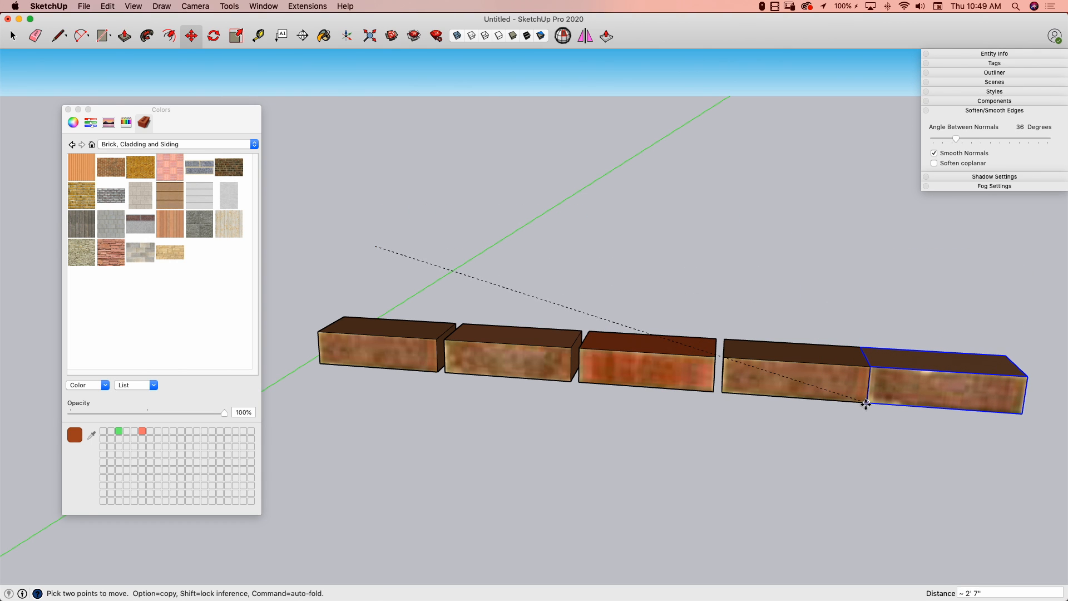
{"action": "left_click", "coordinate": [905, 391]}
{"action": "left_click", "coordinate": [876, 389]}
{"action": "key", "text": "space"}
{"action": "middle_click_drag", "start_coordinate": [876, 388], "coordinate": [891, 452]}
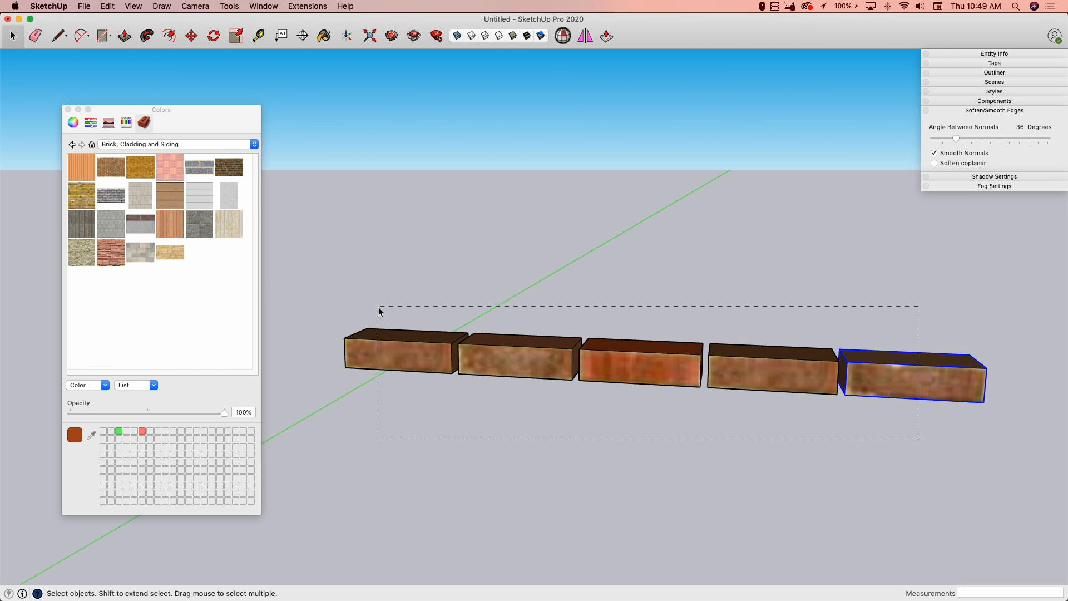
- Copy the five-brick row straight up as a second course, leaving a 1/2" gap above the first
{"action": "key", "text": "m"}
{"action": "scroll", "coordinate": [465, 382], "scroll_direction": "up", "scroll_amount": 3}
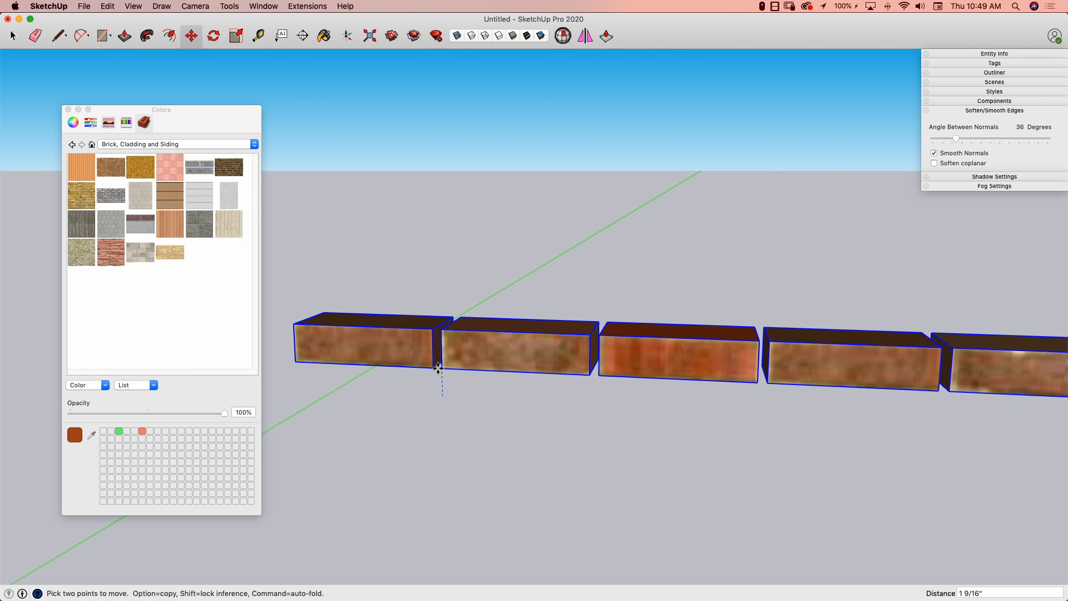
{"action": "key", "text": "alt"}
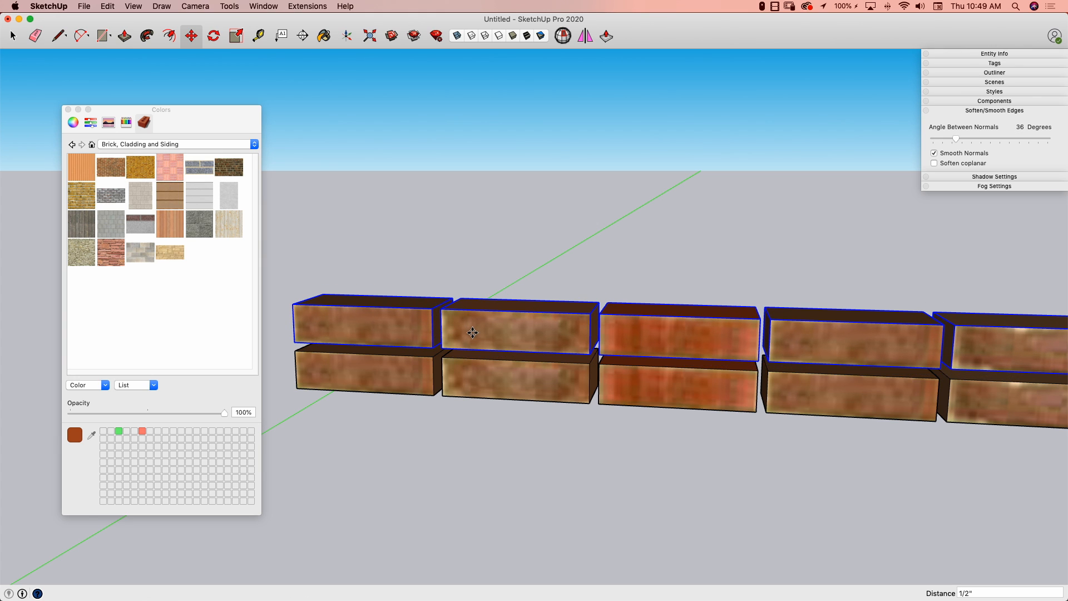
{"action": "scroll", "coordinate": [502, 368], "scroll_direction": "up", "scroll_amount": 5}
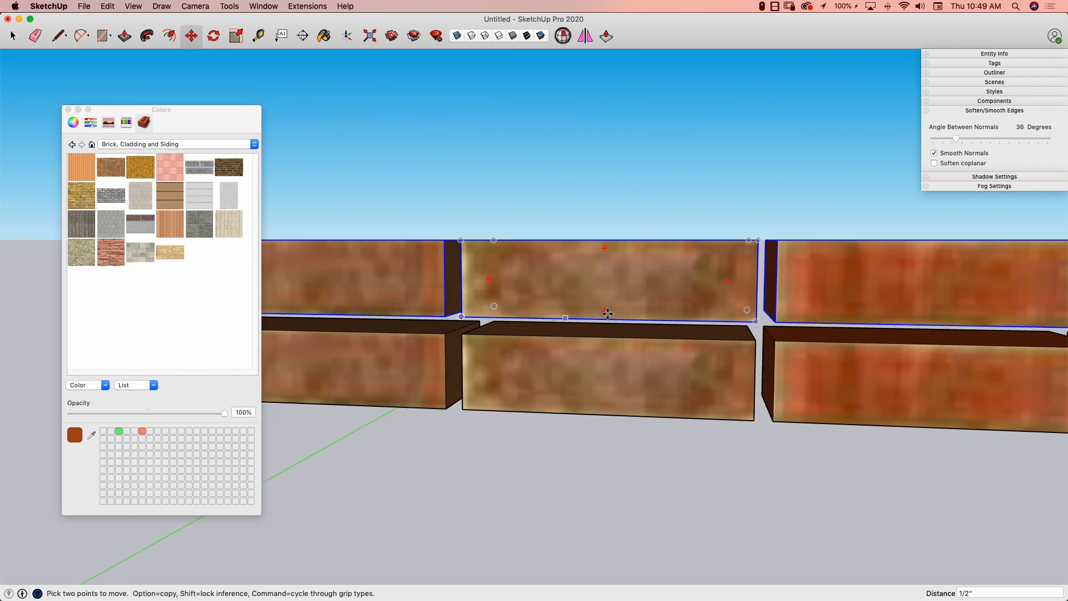
- Draw a line across the joint between the first two lower bricks, and shift the upper course about 4 3/8" along the red axis to centre over it
{"action": "middle_click_drag", "start_coordinate": [620, 317], "coordinate": [639, 345]}
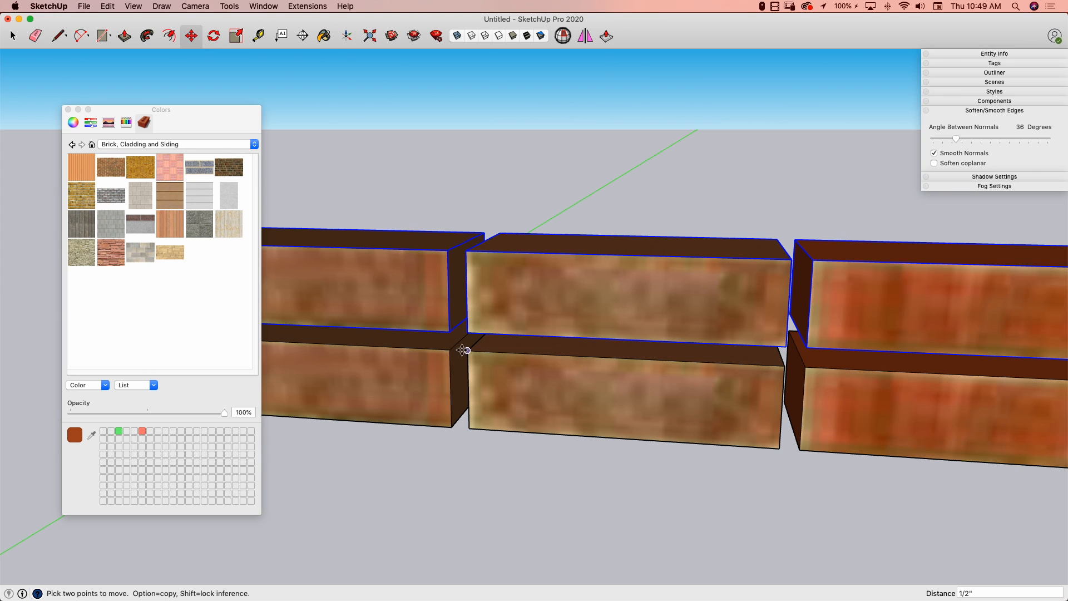
{"action": "middle_click_drag", "start_coordinate": [449, 384], "coordinate": [491, 450]}
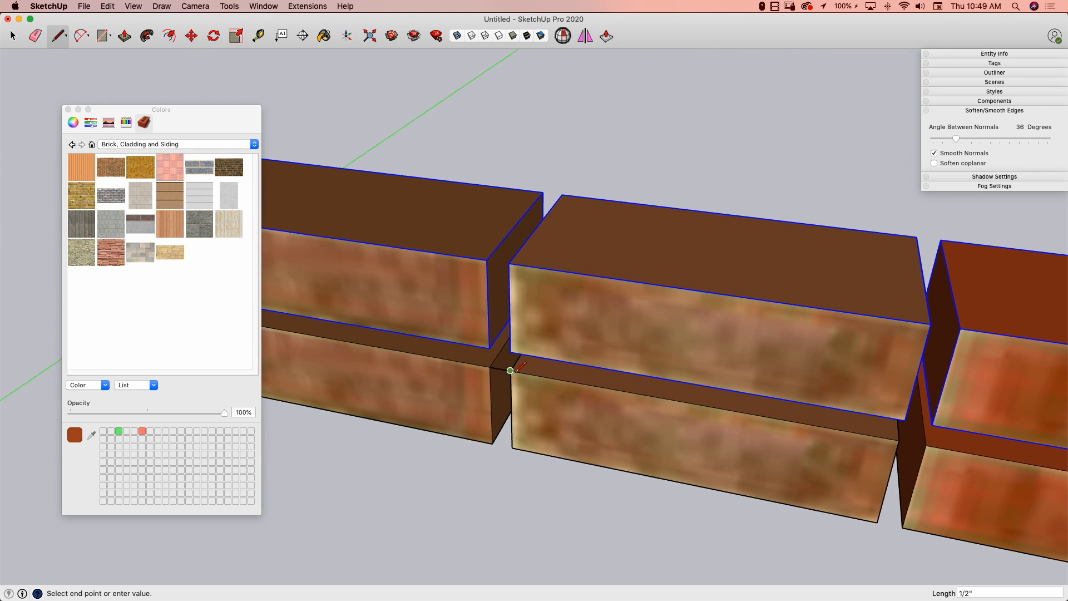
{"action": "left_click", "coordinate": [697, 385]}
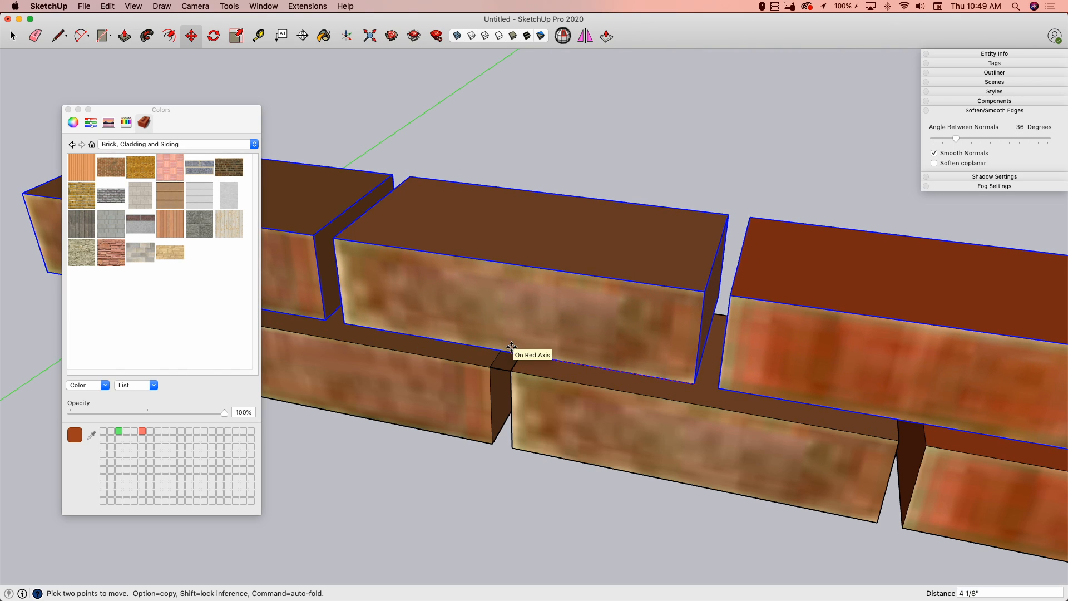
{"action": "left_click", "coordinate": [501, 370]}
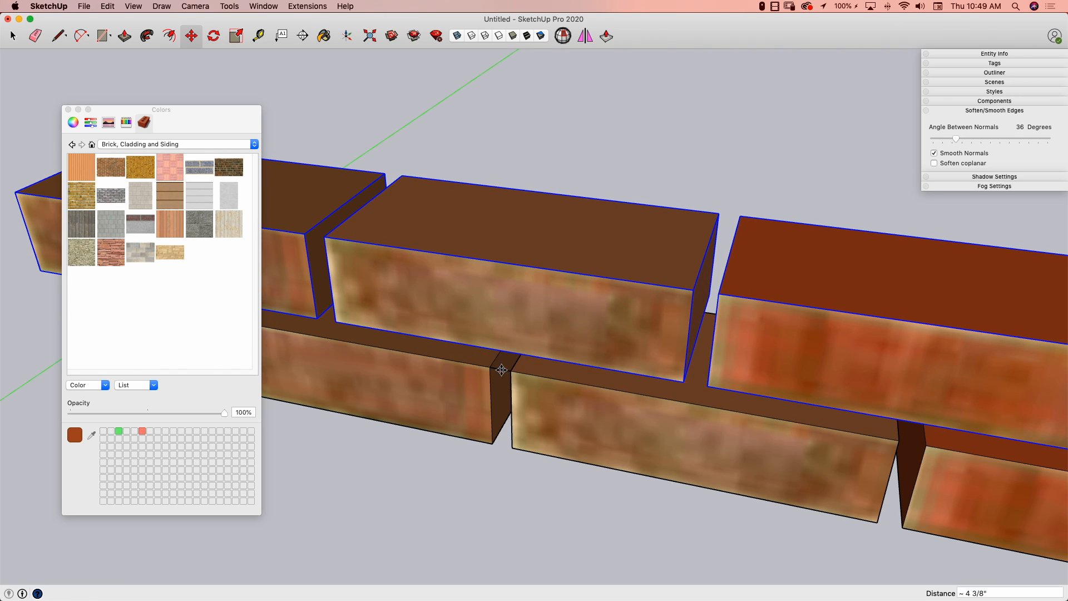
{"action": "key", "text": "space"}
- Copy the entire second course up as a third course, staggered by half a brick and extending past the far end
{"action": "mouse_move", "coordinate": [510, 356]}
{"action": "middle_mouse_down"}
{"action": "mouse_move", "coordinate": [506, 397]}
{"action": "mouse_move", "coordinate": [570, 344]}
{"action": "mouse_move", "coordinate": [539, 356]}
{"action": "middle_mouse_up"}
{"action": "scroll", "coordinate": [495, 306], "scroll_direction": "down", "scroll_amount": 3}
{"action": "middle_click_drag", "start_coordinate": [495, 306], "coordinate": [630, 296]}
{"action": "middle_click_drag", "start_coordinate": [647, 368], "coordinate": [575, 291]}
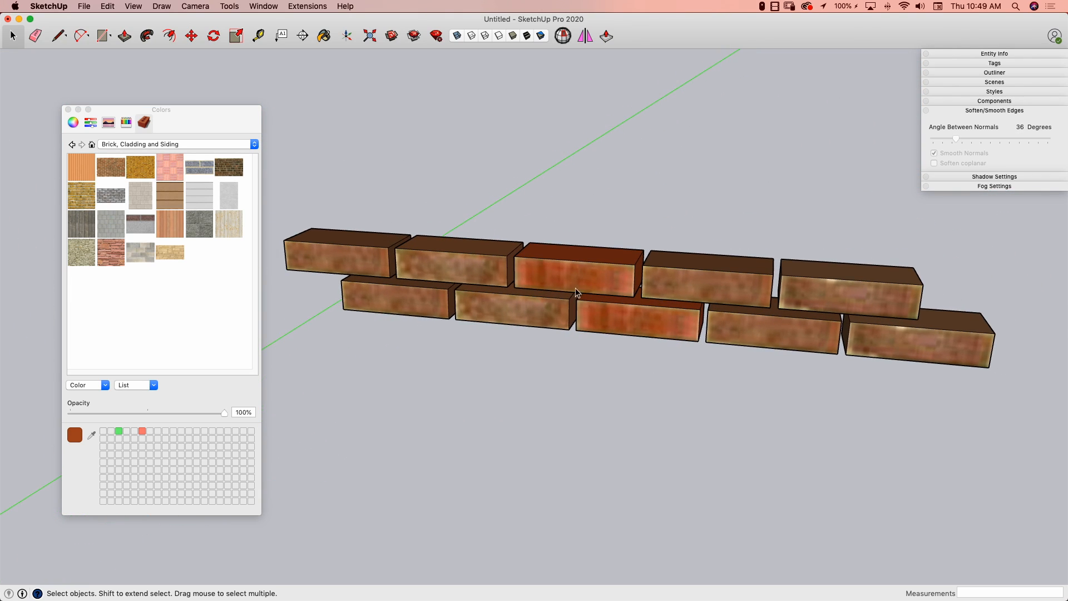
{"action": "scroll", "coordinate": [575, 255], "scroll_direction": "up", "scroll_amount": 2}
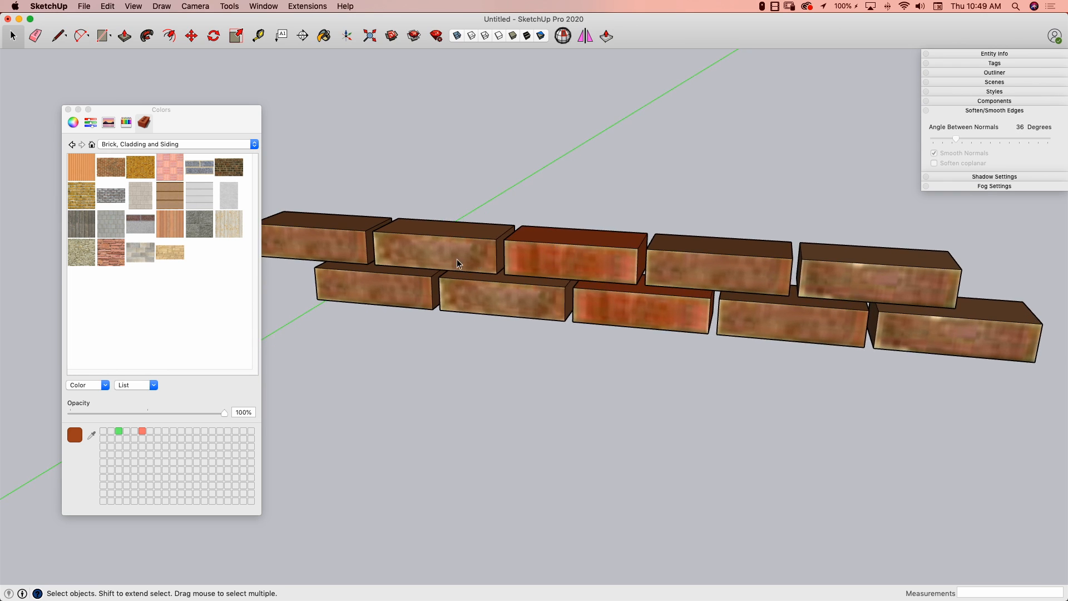
{"action": "scroll", "coordinate": [426, 246], "scroll_direction": "up", "scroll_amount": 3}
{"action": "middle_click_drag", "start_coordinate": [384, 256], "coordinate": [414, 178]}
{"action": "scroll", "coordinate": [408, 229], "scroll_direction": "down", "scroll_amount": 3}
{"action": "middle_click_drag", "start_coordinate": [739, 241], "coordinate": [675, 224]}
{"action": "left_click_drag", "start_coordinate": [354, 240], "coordinate": [345, 236]}
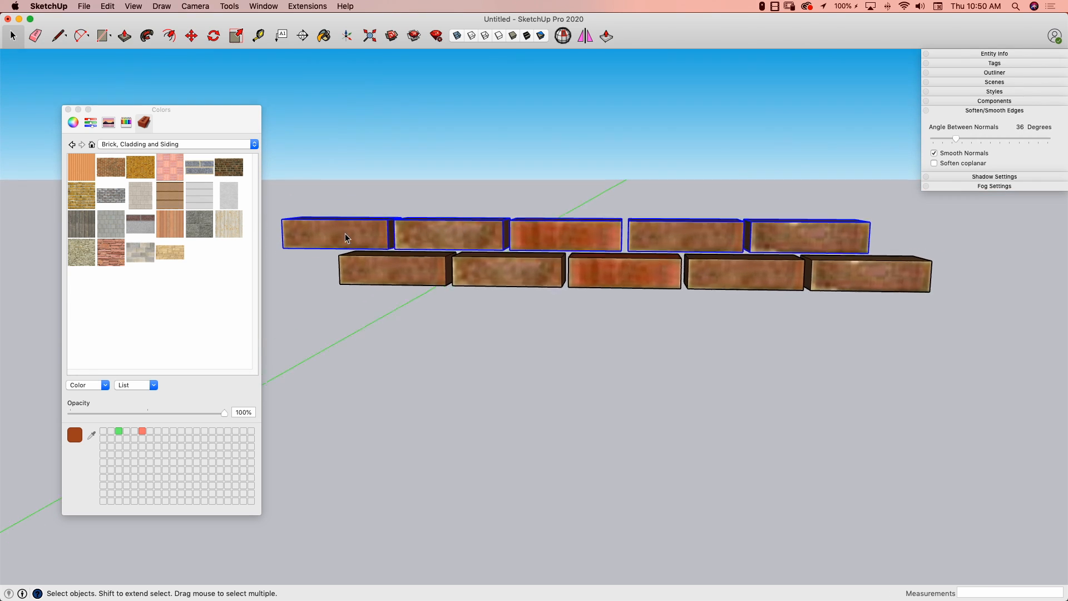
{"action": "middle_click_drag", "start_coordinate": [346, 236], "coordinate": [439, 305]}
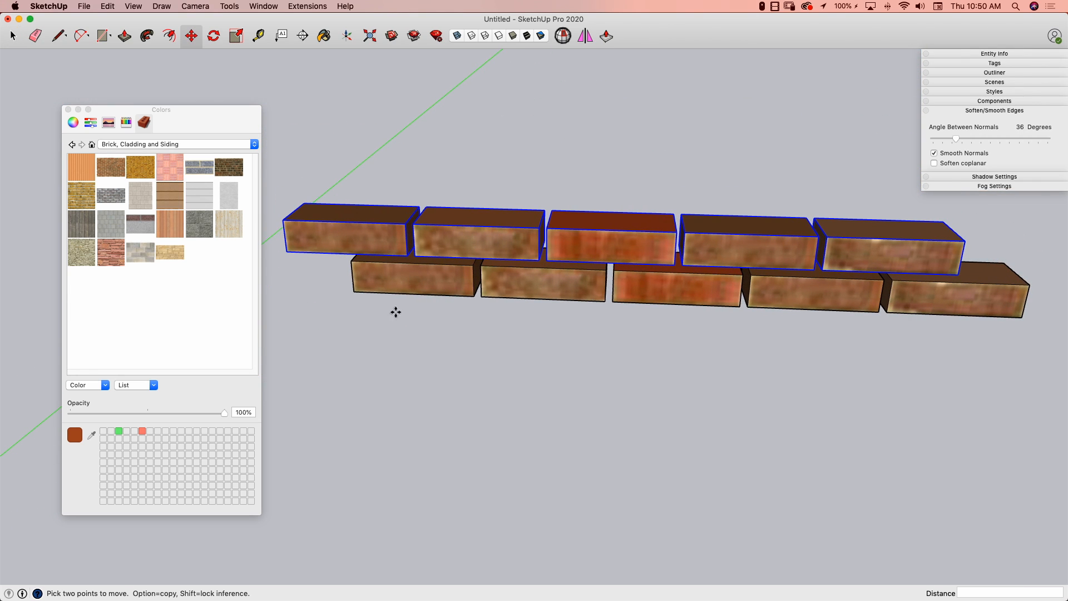
{"action": "left_click", "coordinate": [352, 265]}
{"action": "key", "text": "alt"}
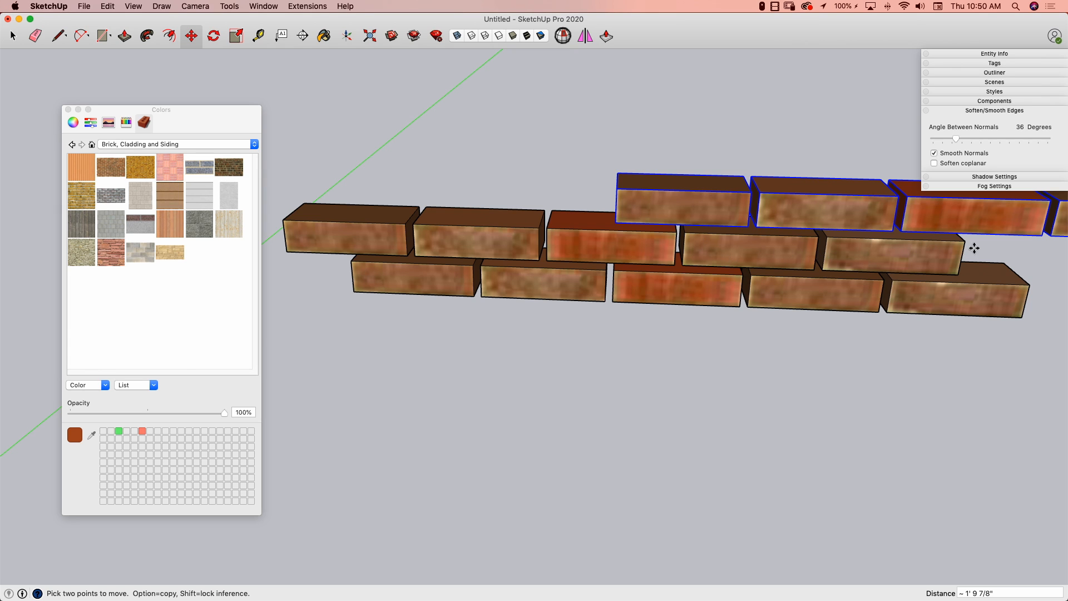
{"action": "scroll", "coordinate": [831, 260], "scroll_direction": "down", "scroll_amount": 3}
{"action": "middle_click_drag", "start_coordinate": [946, 267], "coordinate": [777, 250], "text": "shift"}
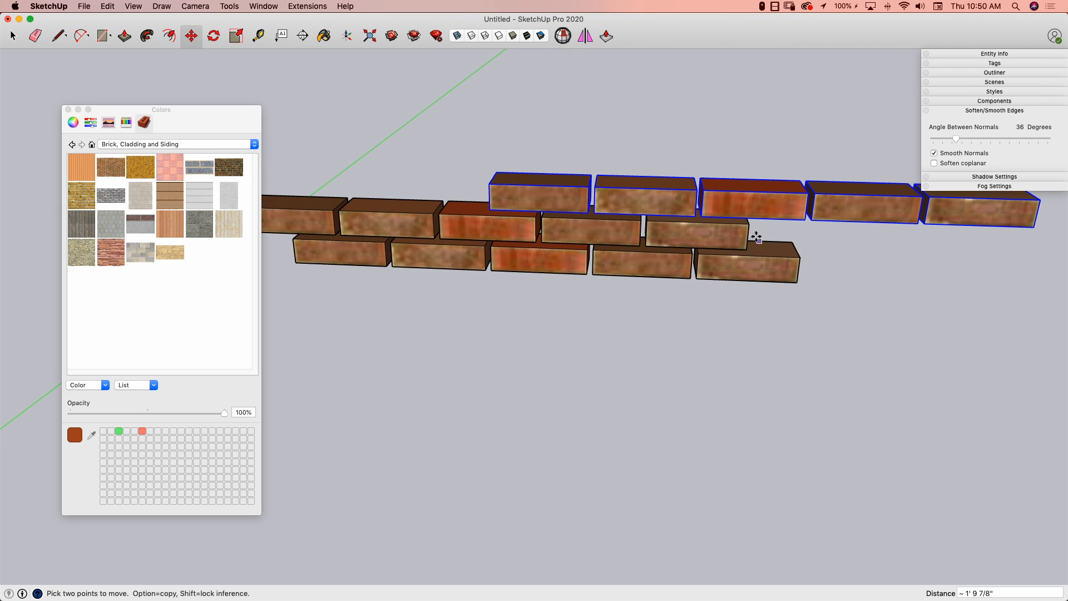
- Copy the third course up as a fourth course, shifted back about 3' 3 3/16" to extend past the wall's near end
{"action": "left_click", "coordinate": [800, 259]}
{"action": "key", "text": "alt"}
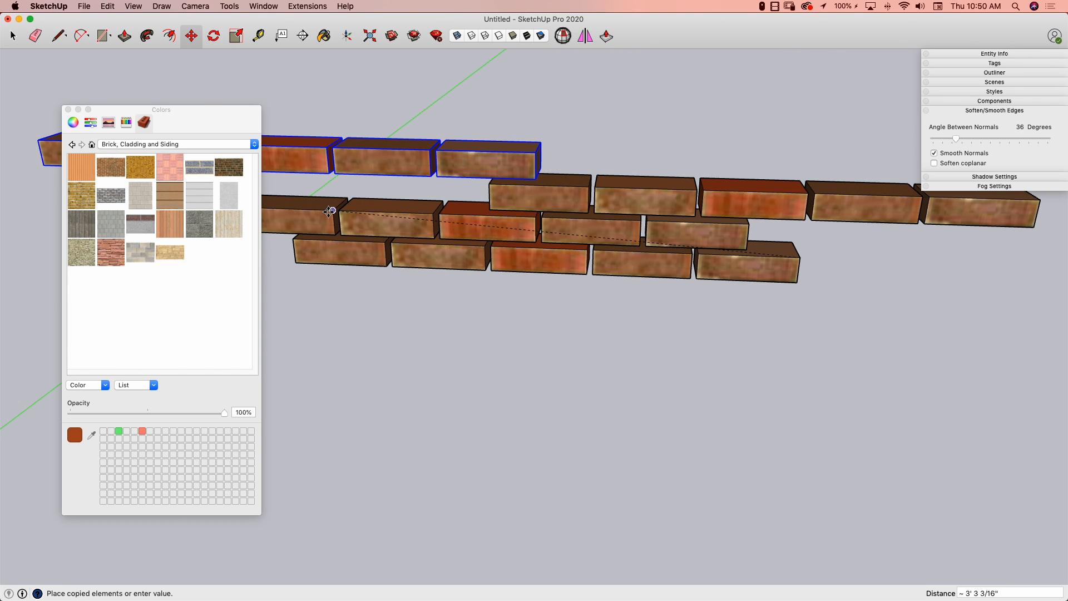
{"action": "key", "text": "space"}
{"action": "scroll", "coordinate": [473, 229], "scroll_direction": "down", "scroll_amount": 2}
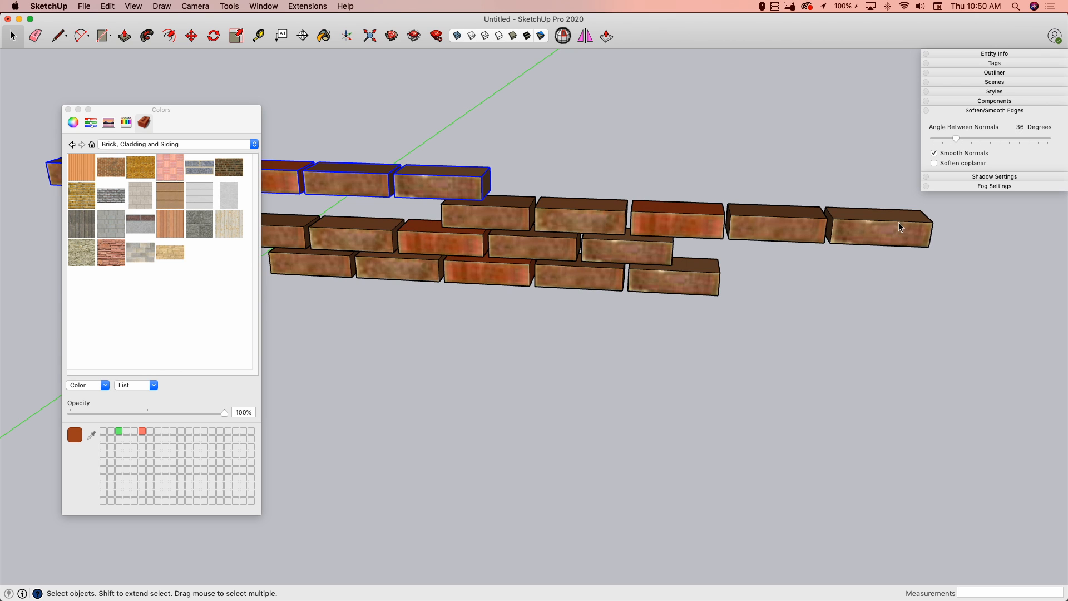
- Copy the three overhanging end bricks of the third course to its opposite end to fill the gap there
{"action": "left_click_drag", "start_coordinate": [725, 229], "coordinate": [663, 222]}
{"action": "middle_click_drag", "start_coordinate": [801, 230], "coordinate": [702, 285]}
{"action": "key", "text": "m"}
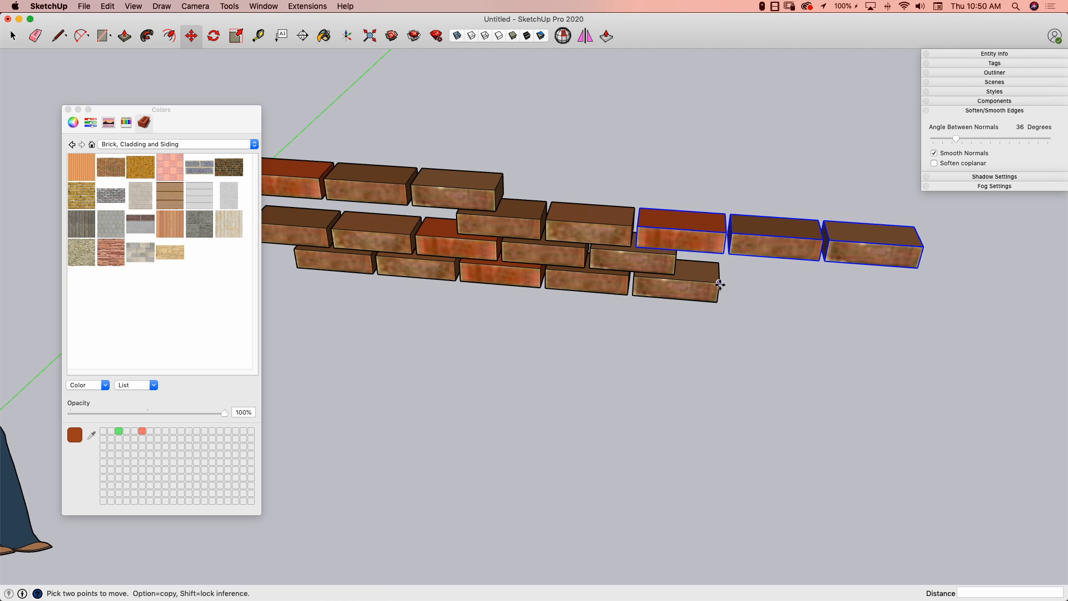
{"action": "left_click", "coordinate": [720, 284], "text": "alt"}
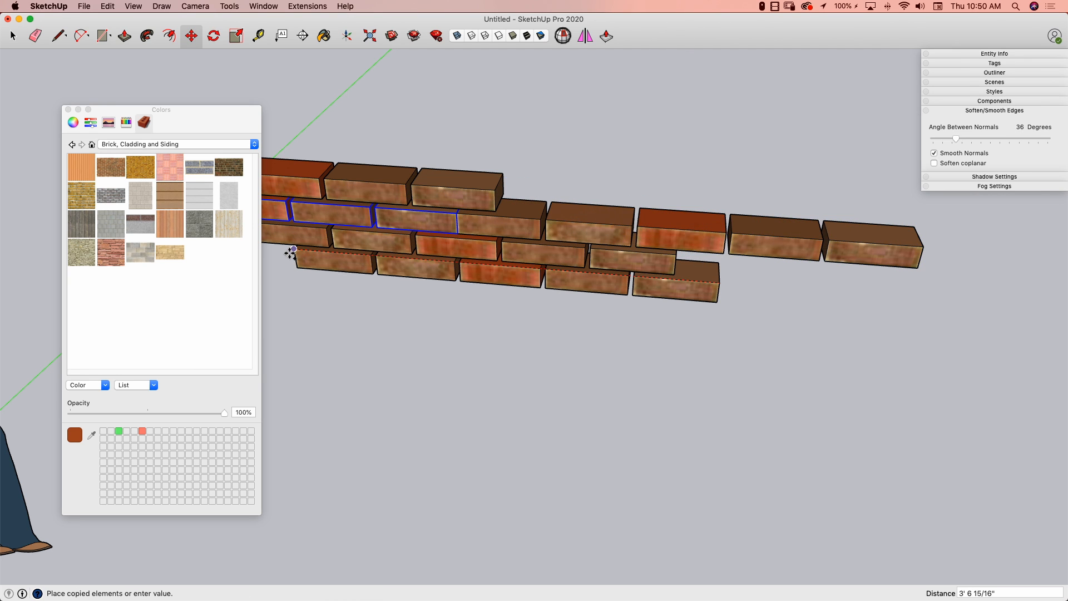
{"action": "middle_click_drag", "start_coordinate": [334, 253], "coordinate": [409, 159]}
{"action": "scroll", "coordinate": [411, 156], "scroll_direction": "up", "scroll_amount": 6}
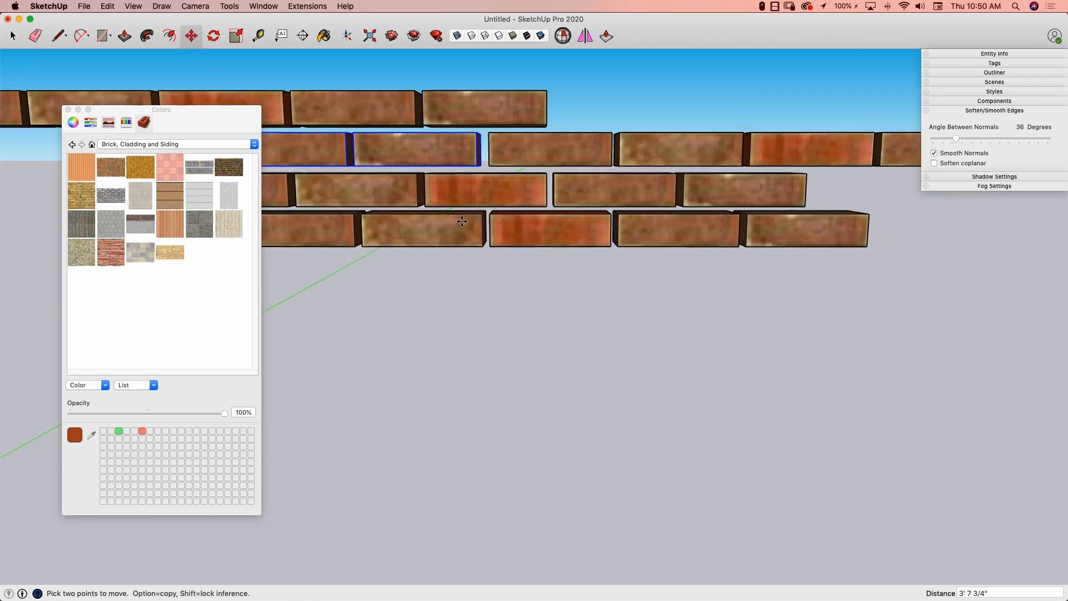
{"action": "scroll", "coordinate": [476, 206], "scroll_direction": "down", "scroll_amount": 6}
{"action": "middle_click_drag", "start_coordinate": [477, 210], "coordinate": [493, 309]}
{"action": "key", "text": "space"}
{"action": "left_click", "coordinate": [492, 309]}
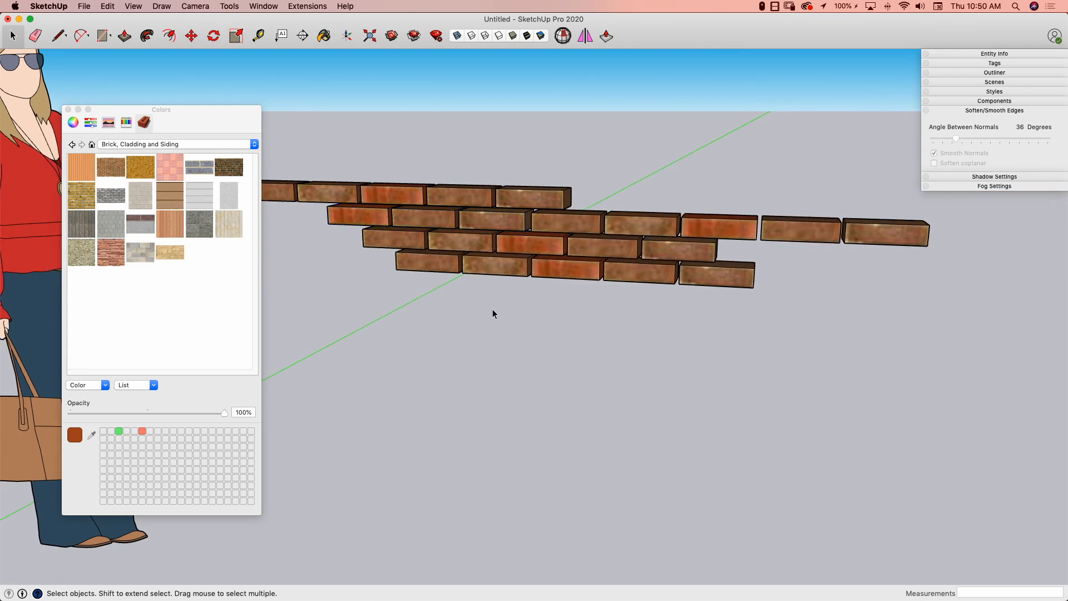
- Copy the reddish brick and its neighbouring brown brick from the bottom course to the short end of the top course
{"action": "scroll", "coordinate": [493, 309], "scroll_direction": "down", "scroll_amount": 2}
{"action": "mouse_move", "coordinate": [581, 245]}
{"action": "middle_mouse_down"}
{"action": "mouse_move", "coordinate": [600, 270]}
{"action": "mouse_move", "coordinate": [590, 257]}
{"action": "middle_mouse_up"}
{"action": "scroll", "coordinate": [591, 257], "scroll_direction": "up", "scroll_amount": 1}
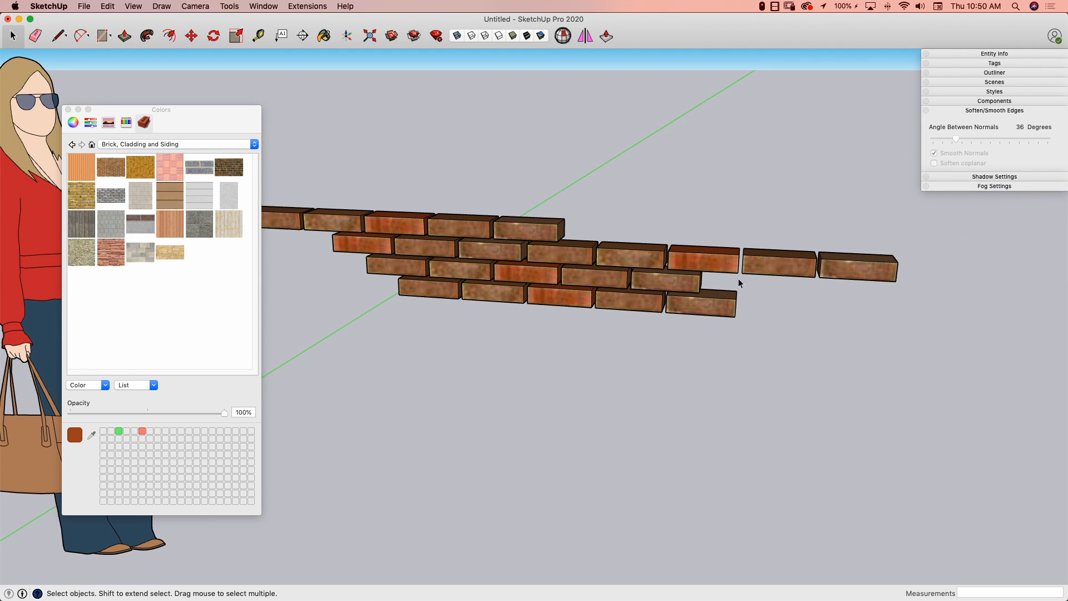
{"action": "left_click_drag", "start_coordinate": [622, 311], "coordinate": [619, 311]}
{"action": "key", "text": "m"}
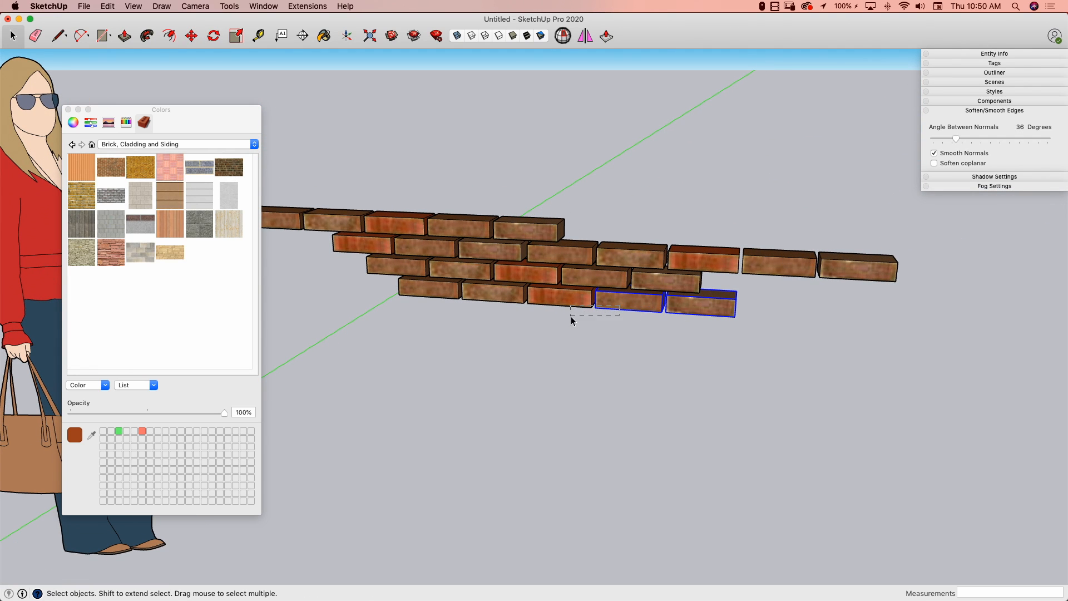
{"action": "scroll", "coordinate": [573, 328], "scroll_direction": "up", "scroll_amount": 4}
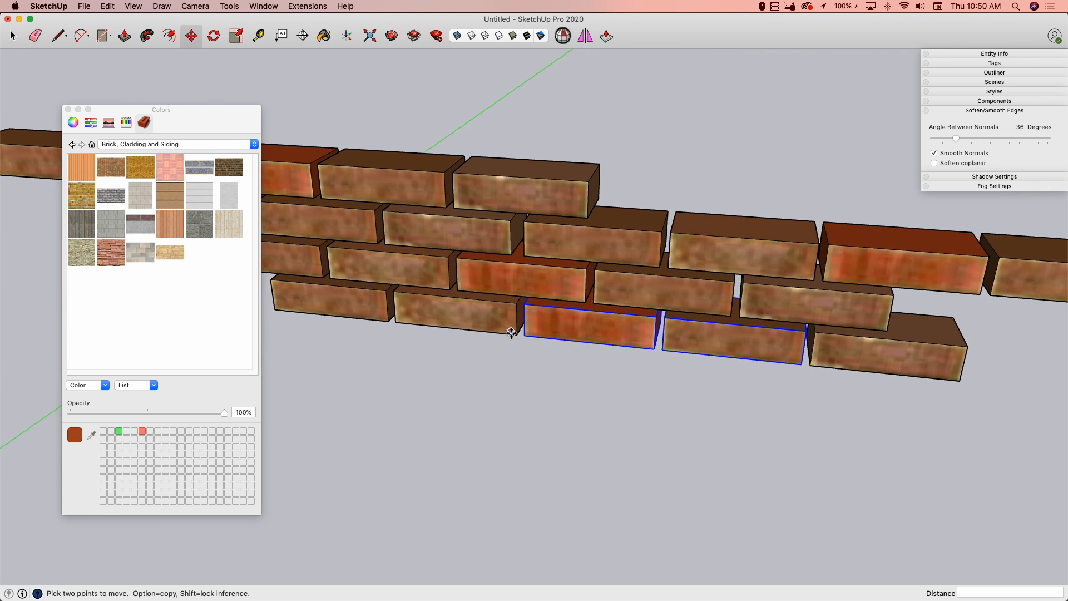
{"action": "left_click", "coordinate": [514, 338]}
{"action": "key", "text": "alt"}
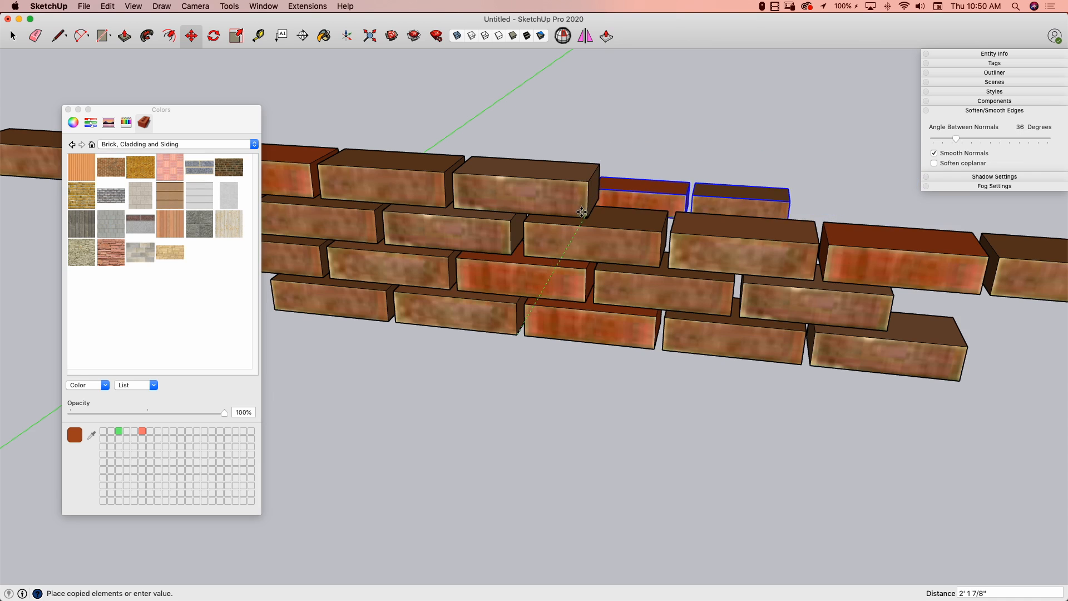
{"action": "key", "text": "space"}
{"action": "scroll", "coordinate": [536, 385], "scroll_direction": "down", "scroll_amount": 8}
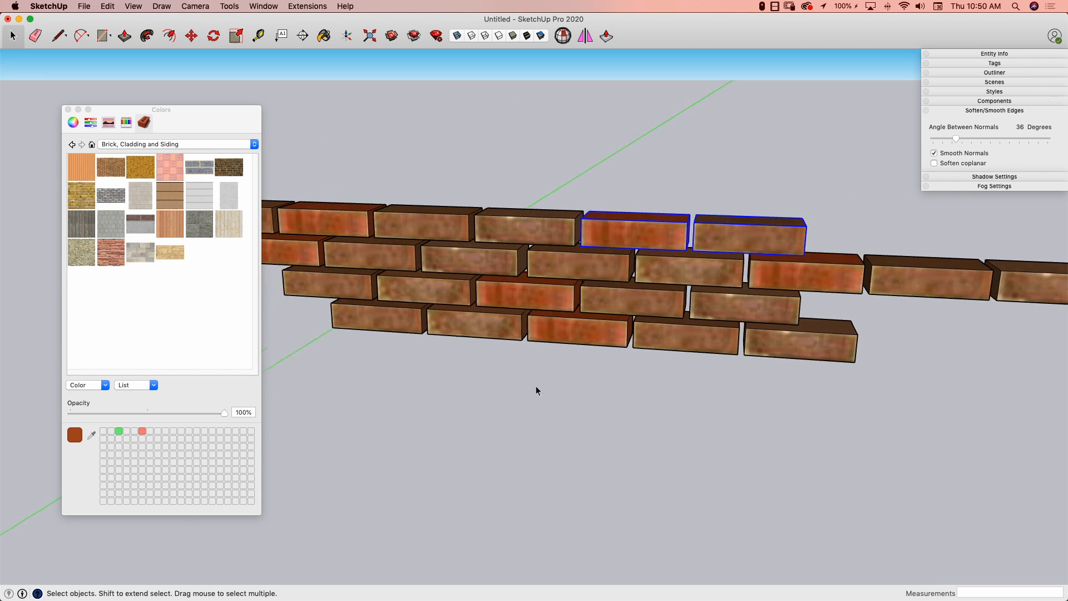
- Copy the second brick of the top course down to the start of the bottom course
{"action": "middle_click_drag", "start_coordinate": [595, 305], "coordinate": [409, 240]}
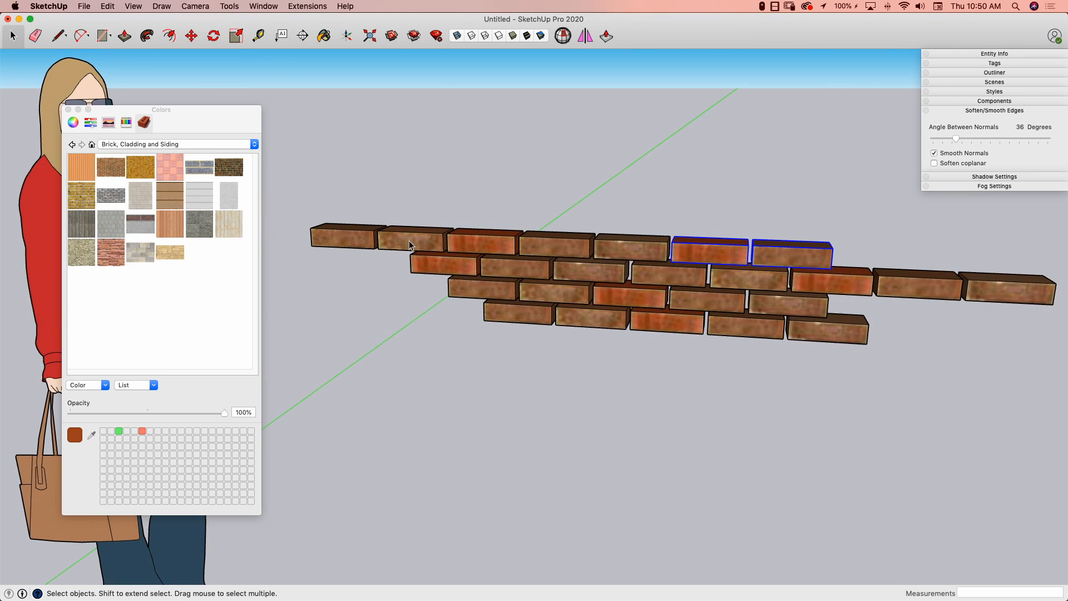
{"action": "left_click", "coordinate": [452, 255]}
{"action": "key", "text": "alt"}
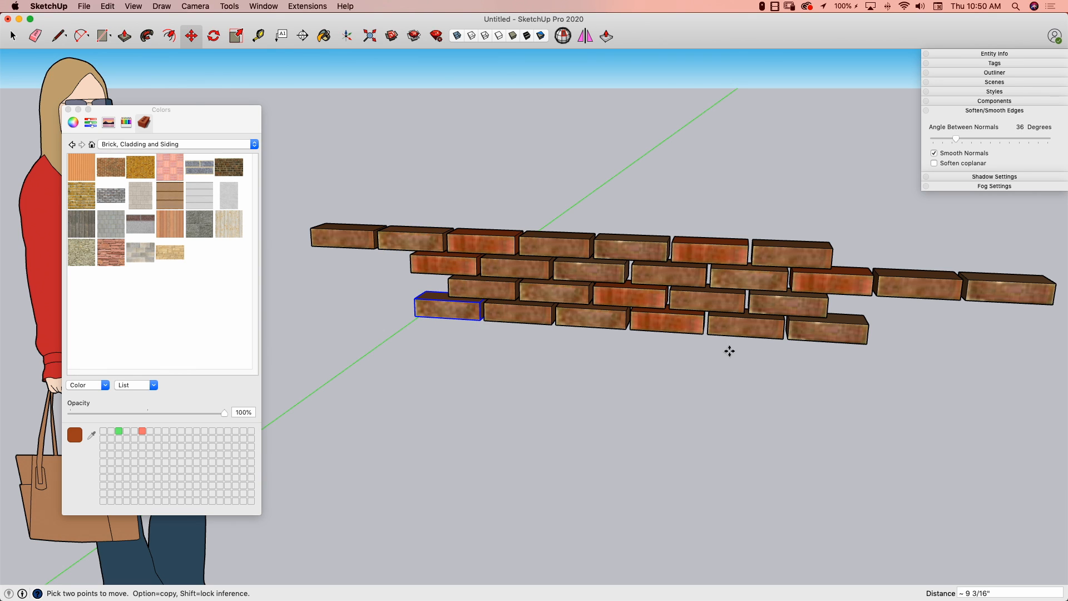
{"action": "key", "text": "e"}
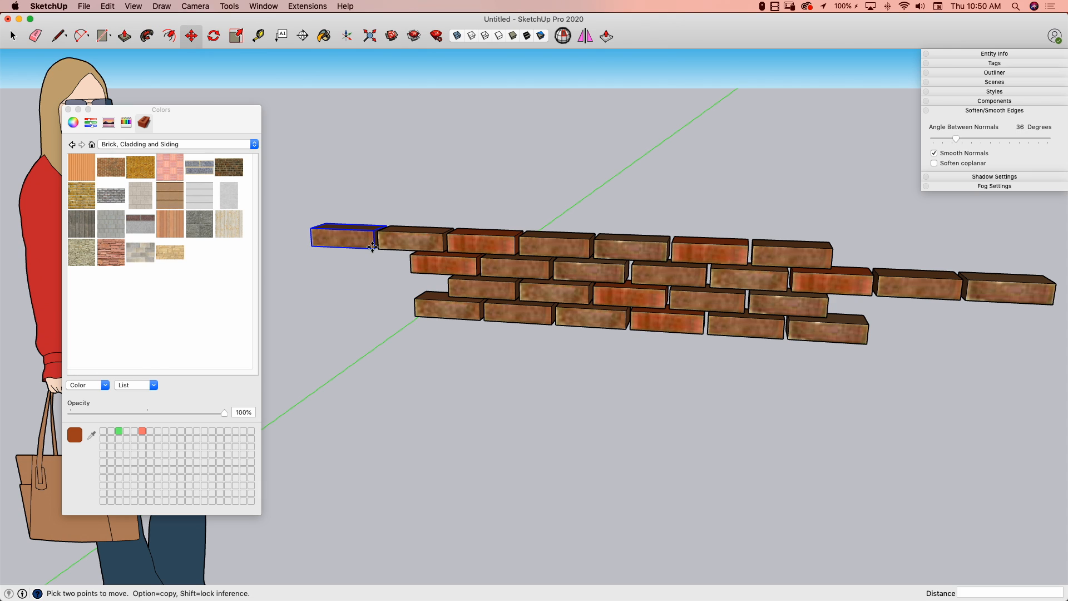
- Copy the first brick of the top course down to the start of the second course
{"action": "key", "text": "space"}
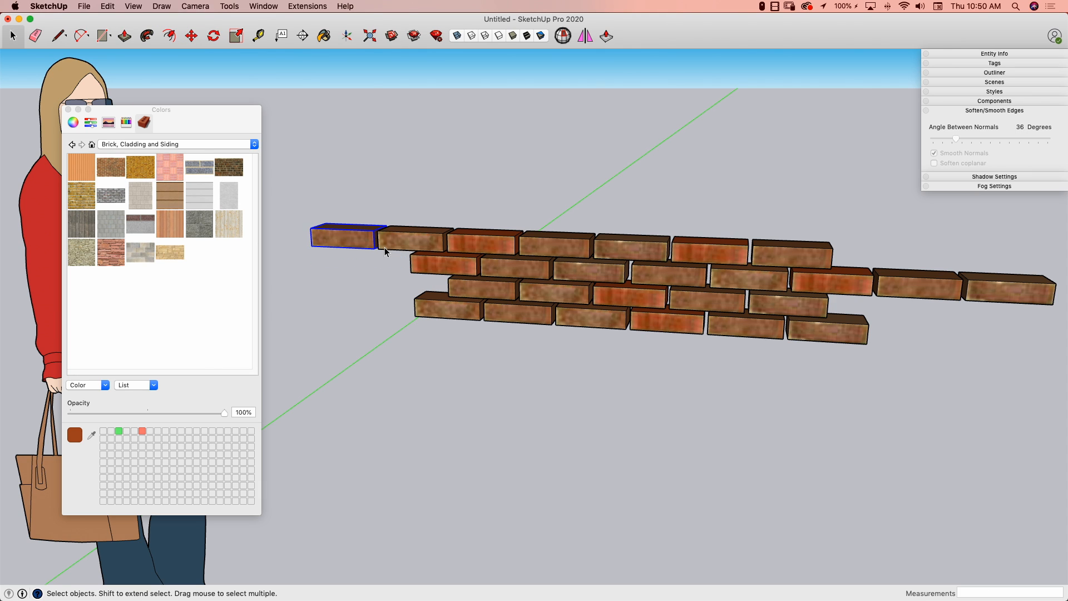
{"action": "key", "text": "m"}
{"action": "scroll", "coordinate": [381, 249], "scroll_direction": "up", "scroll_amount": 4}
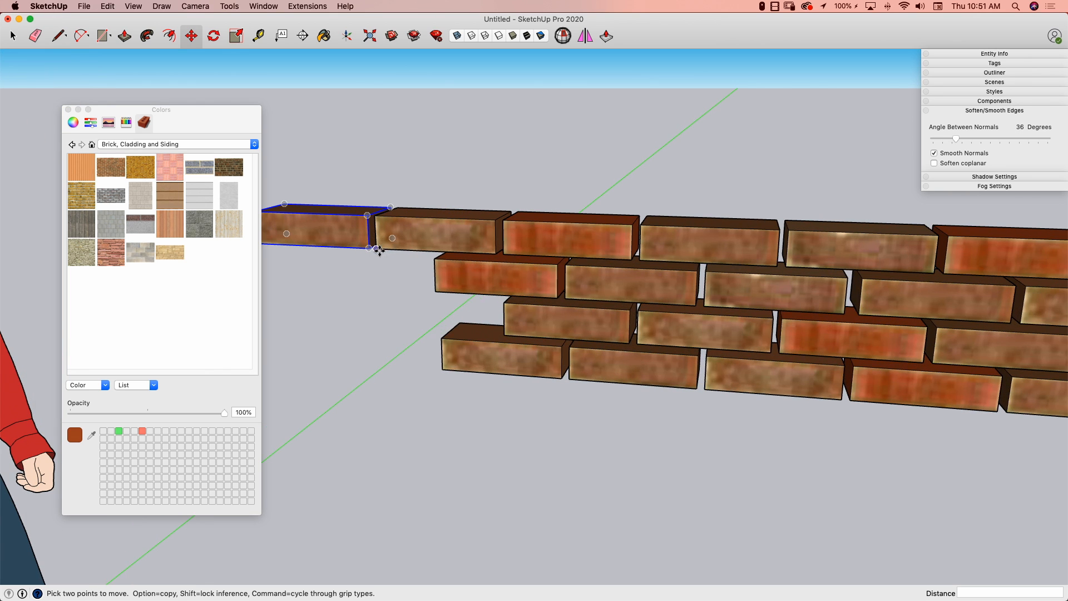
{"action": "key", "text": "alt"}
{"action": "left_click", "coordinate": [379, 249]}
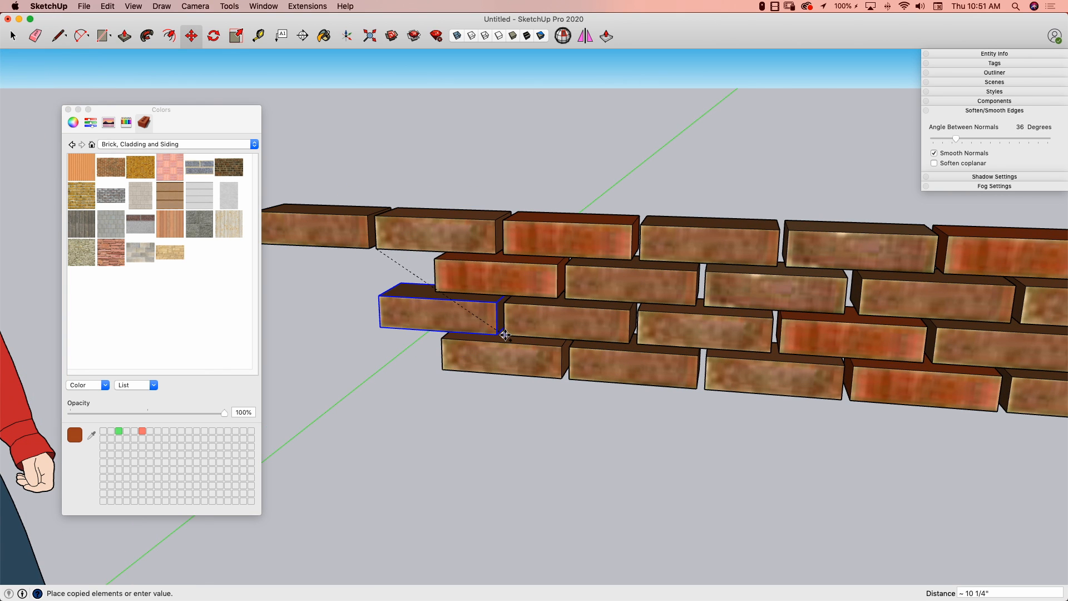
- Erase the surplus first brick of the top course and the two overhanging bricks at the end of the third course
{"action": "key", "text": "e"}
{"action": "left_click", "coordinate": [328, 247]}
{"action": "scroll", "coordinate": [331, 243], "scroll_direction": "down", "scroll_amount": 4}
{"action": "middle_click_drag", "start_coordinate": [523, 267], "coordinate": [358, 279], "text": "shift"}
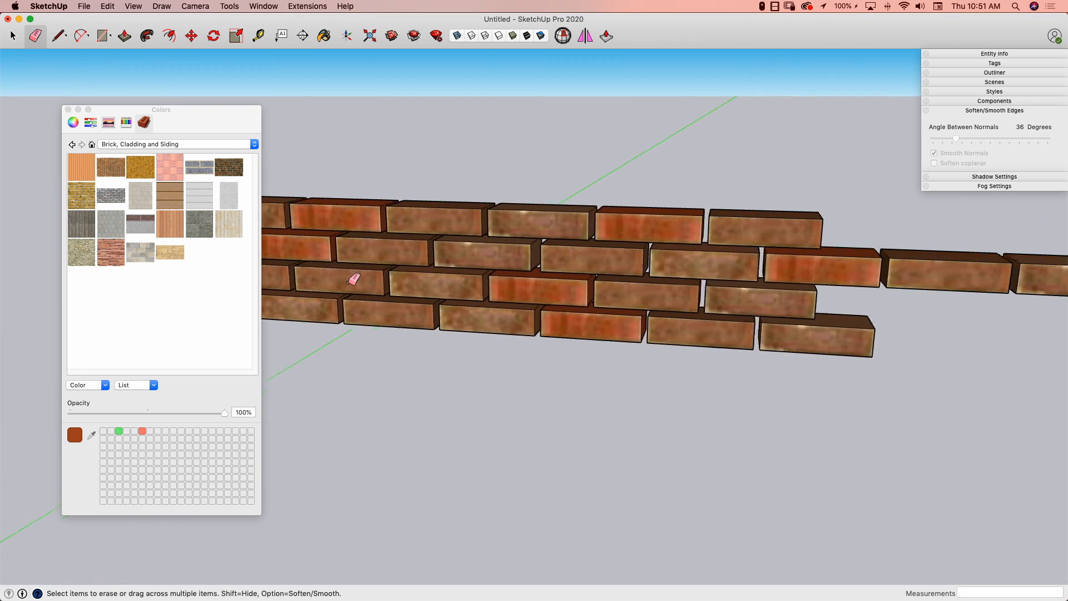
{"action": "key", "text": "space"}
{"action": "mouse_move", "coordinate": [740, 334]}
{"action": "middle_mouse_down", "text": "shift"}
{"action": "mouse_move", "coordinate": [559, 319]}
{"action": "mouse_move", "coordinate": [578, 339]}
{"action": "middle_mouse_up", "text": "shift"}
{"action": "key", "text": "e"}
{"action": "left_click", "coordinate": [767, 270]}
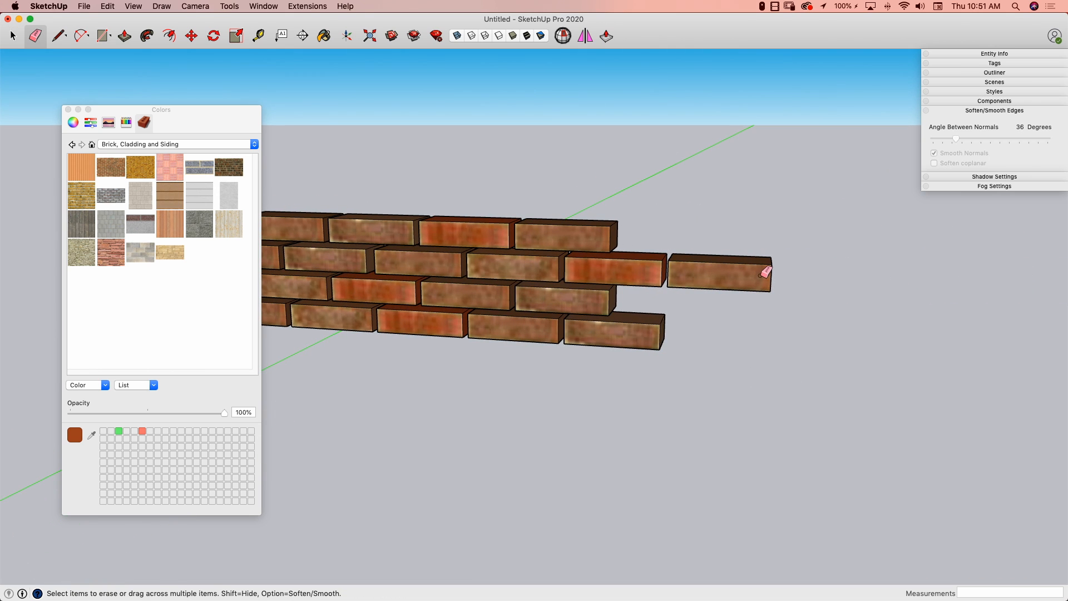
{"action": "left_click", "coordinate": [768, 293]}
{"action": "scroll", "coordinate": [767, 293], "scroll_direction": "down", "scroll_amount": 5}
{"action": "key", "text": "space"}
{"action": "mouse_move", "coordinate": [768, 294]}
{"action": "middle_mouse_down"}
{"action": "mouse_move", "coordinate": [753, 281]}
{"action": "mouse_move", "coordinate": [697, 314]}
{"action": "middle_mouse_up"}
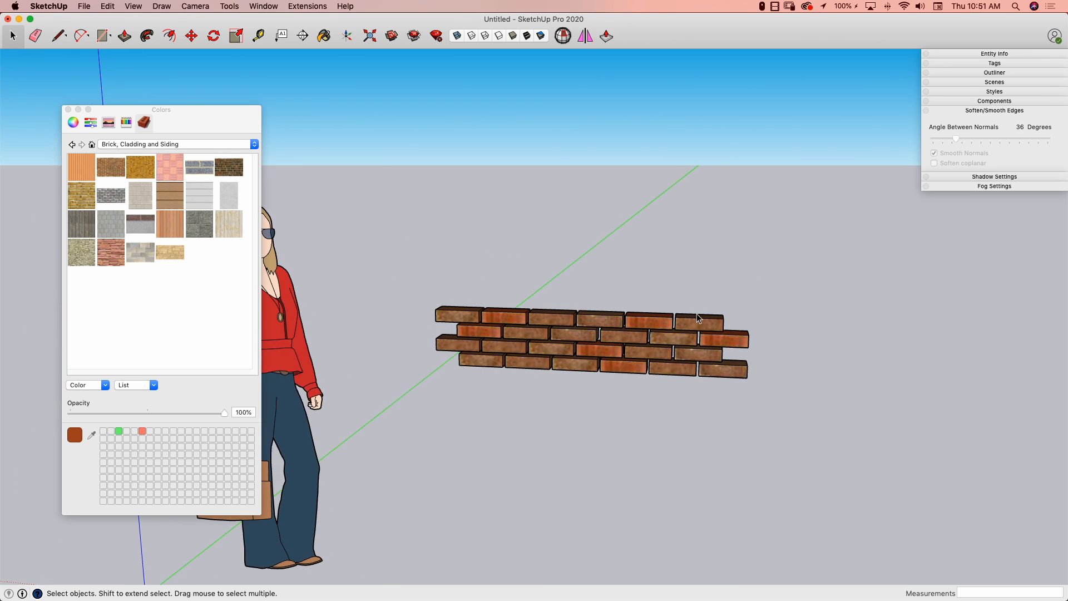
- Copy the whole four-course brick section straight up on top of itself, leaving a 1/2" joint between the two sections
{"action": "key", "text": "super+a"}
{"action": "scroll", "coordinate": [501, 411], "scroll_direction": "up", "scroll_amount": 5}
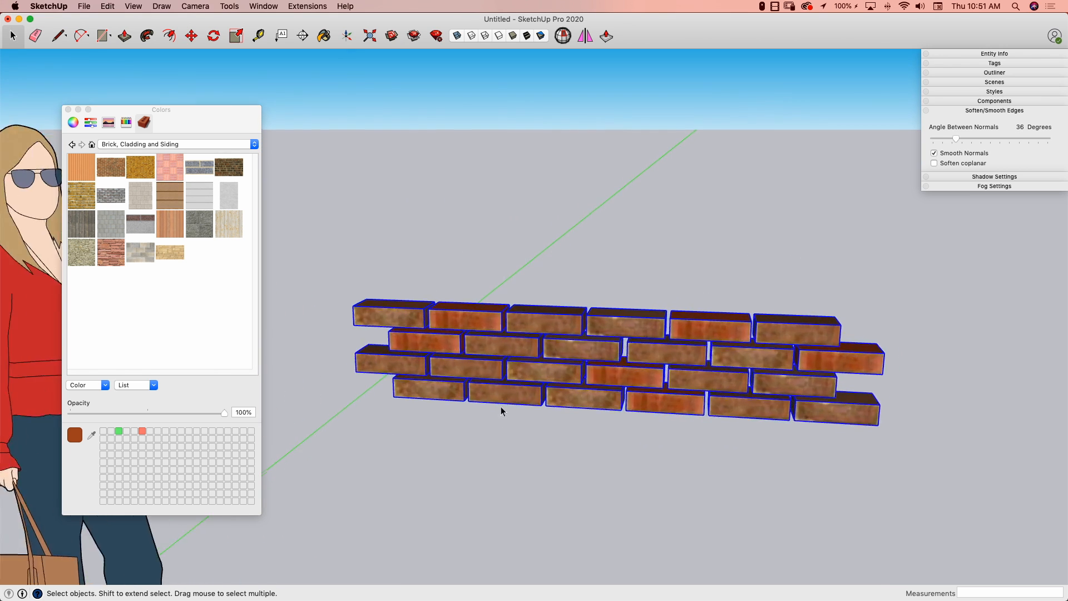
{"action": "key", "text": "m"}
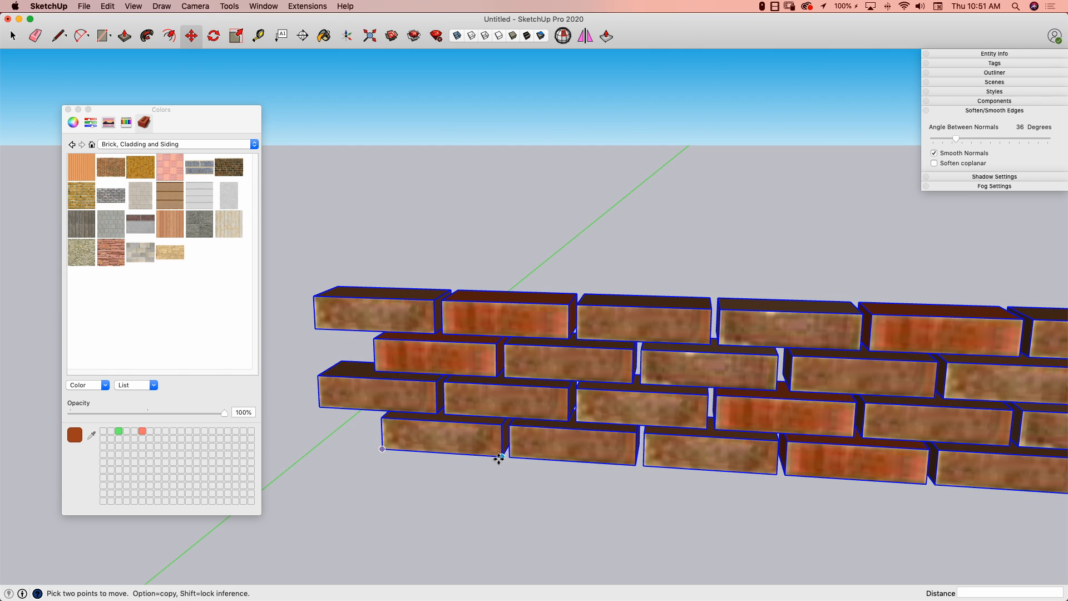
{"action": "left_click", "coordinate": [499, 460], "text": "alt"}
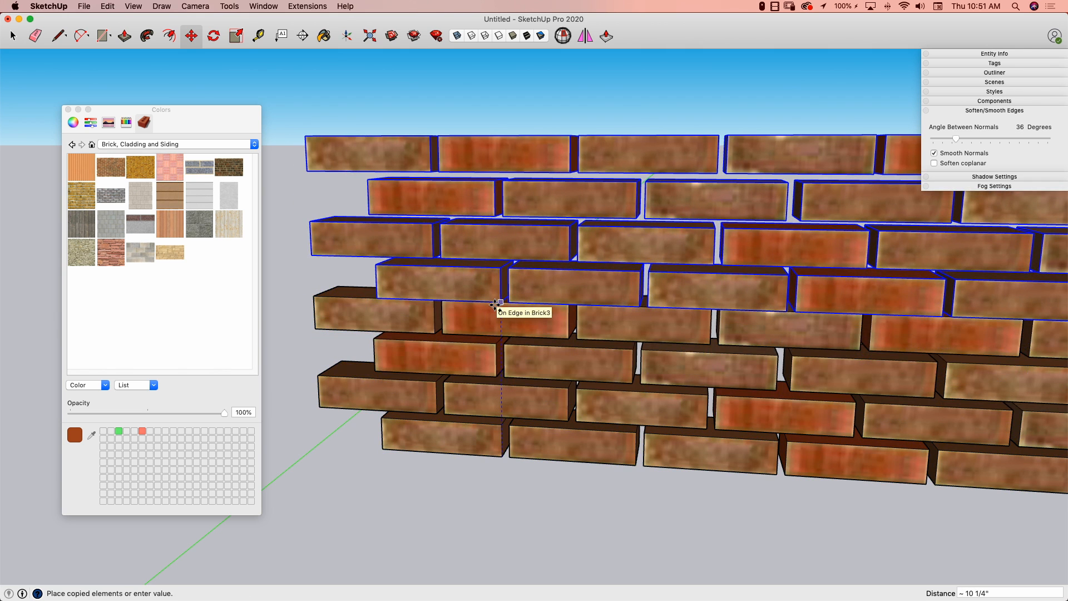
{"action": "left_click", "coordinate": [492, 290]}
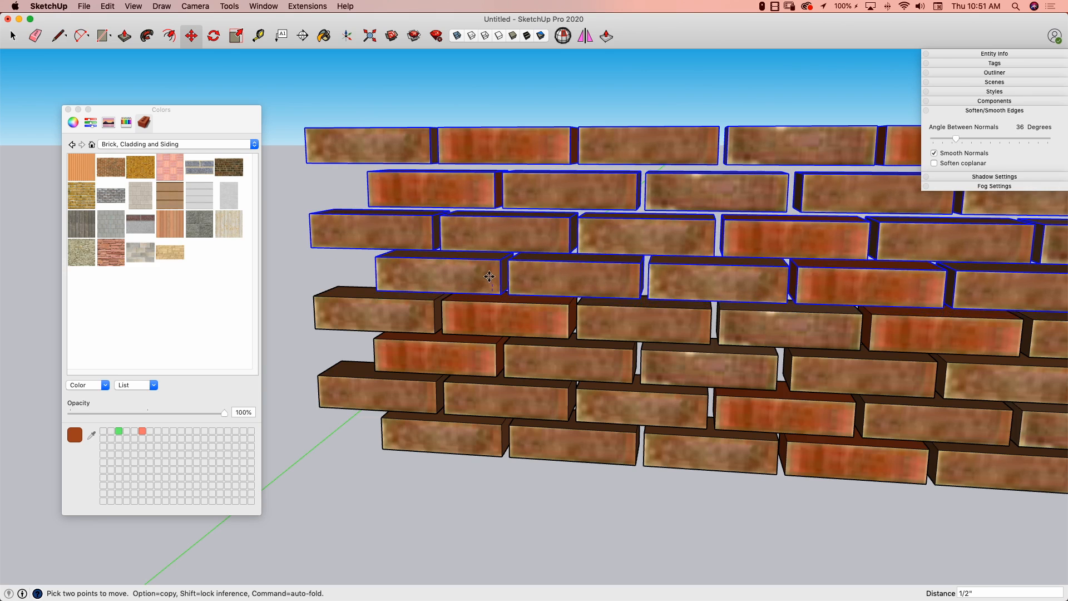
{"action": "scroll", "coordinate": [496, 503], "scroll_direction": "down", "scroll_amount": 8}
{"action": "key", "text": "space"}
{"action": "middle_click_drag", "start_coordinate": [494, 520], "coordinate": [733, 299]}
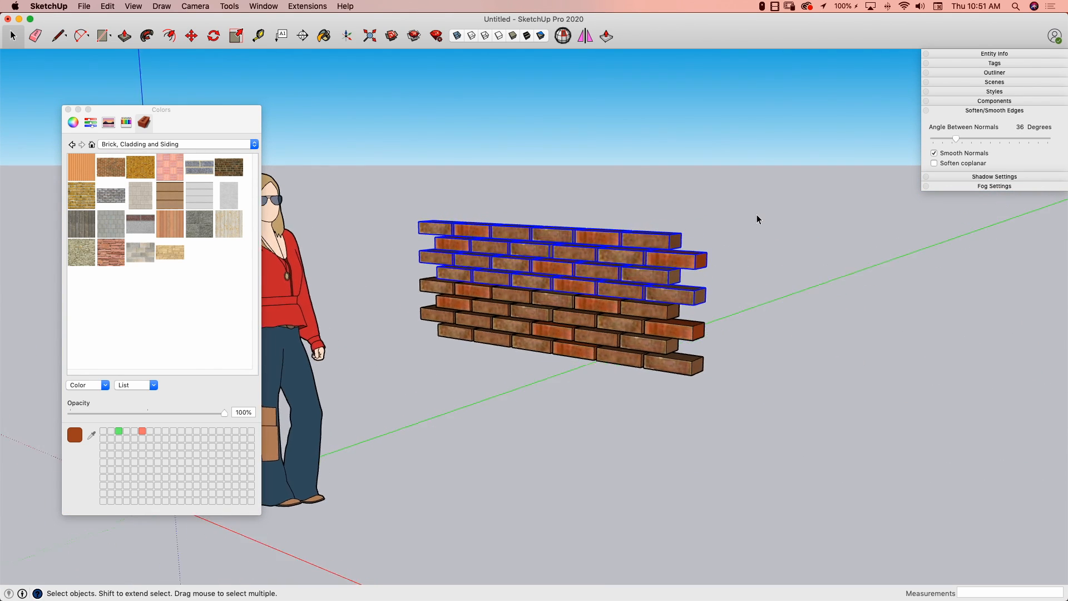
{"action": "left_click", "coordinate": [785, 208]}
- Examine the brick spacing and the ends of the eight-course wall in monochrome display, and restore the textured display
{"action": "middle_click_drag", "start_coordinate": [785, 208], "coordinate": [766, 194]}
{"action": "scroll", "coordinate": [624, 316], "scroll_direction": "up", "scroll_amount": 4}
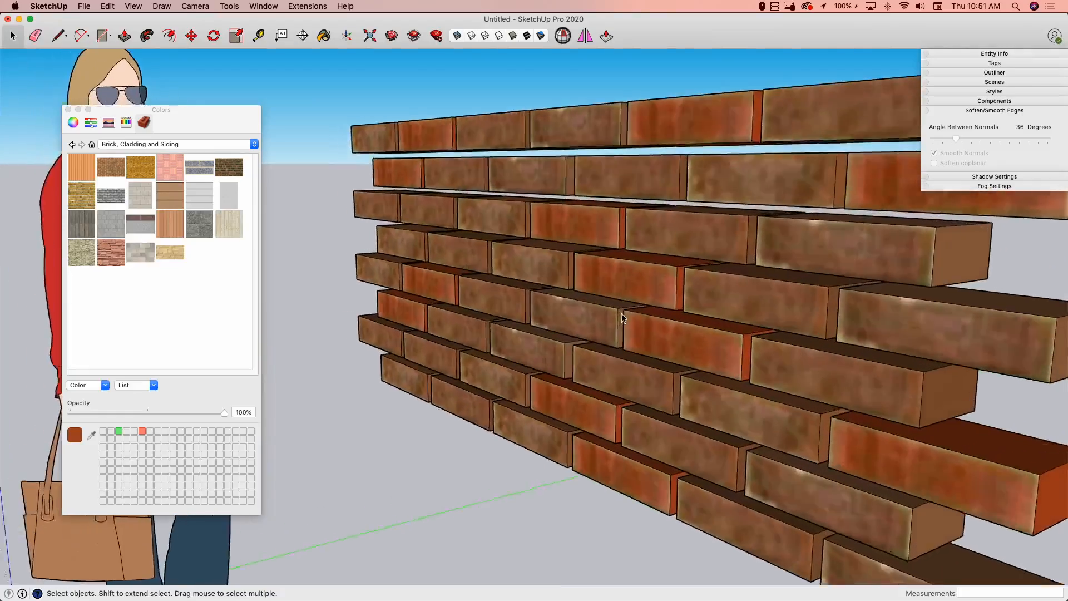
{"action": "middle_click_drag", "start_coordinate": [624, 316], "coordinate": [551, 167]}
{"action": "left_click", "coordinate": [540, 35]}
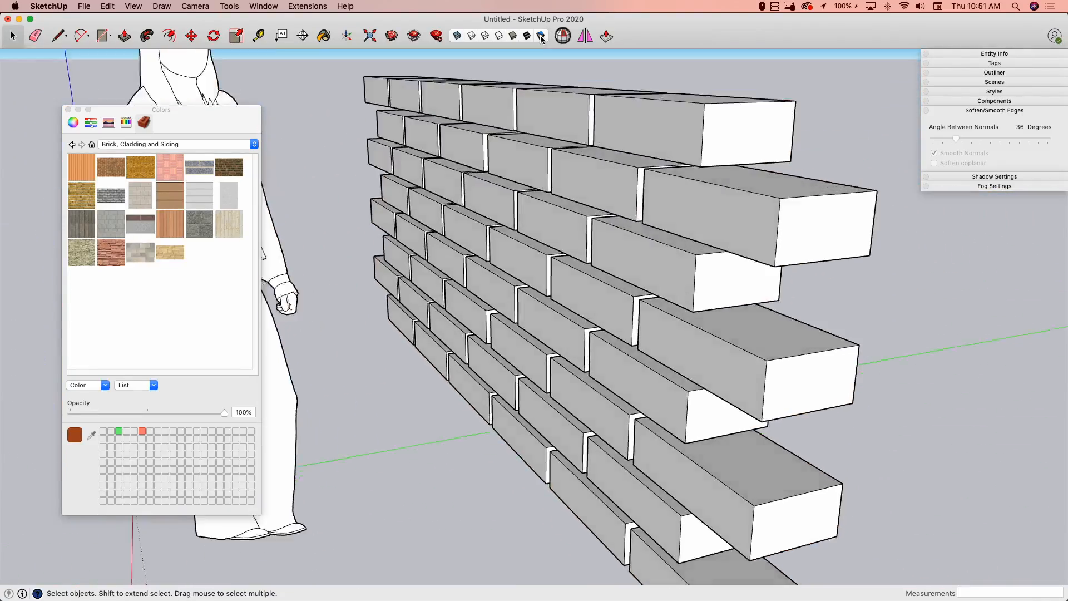
{"action": "scroll", "coordinate": [628, 255], "scroll_direction": "up", "scroll_amount": 4}
{"action": "middle_click_drag", "start_coordinate": [629, 257], "coordinate": [612, 78]}
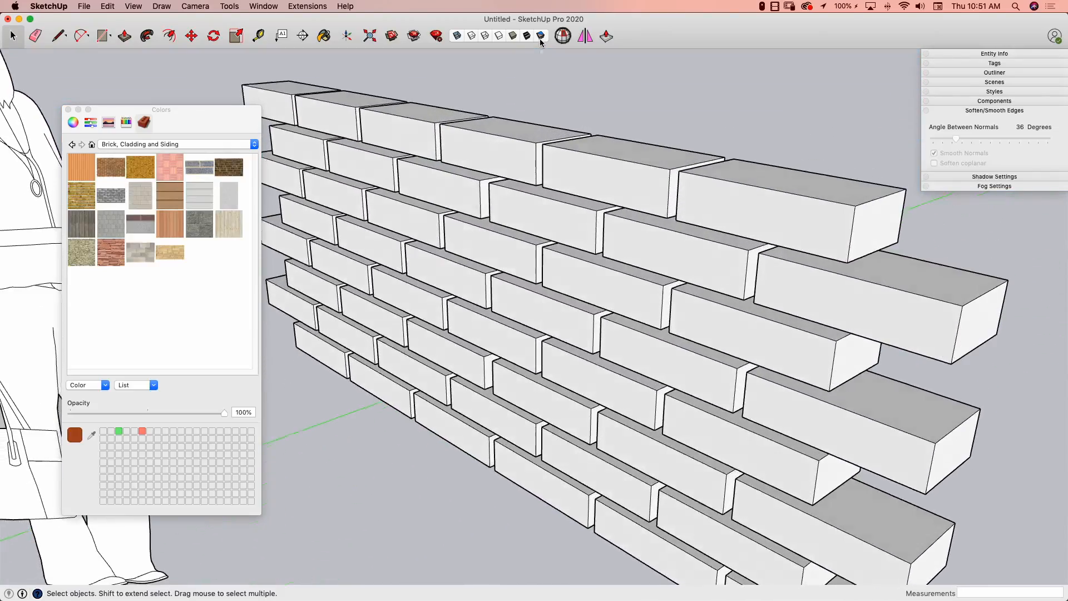
{"action": "left_click", "coordinate": [540, 37]}
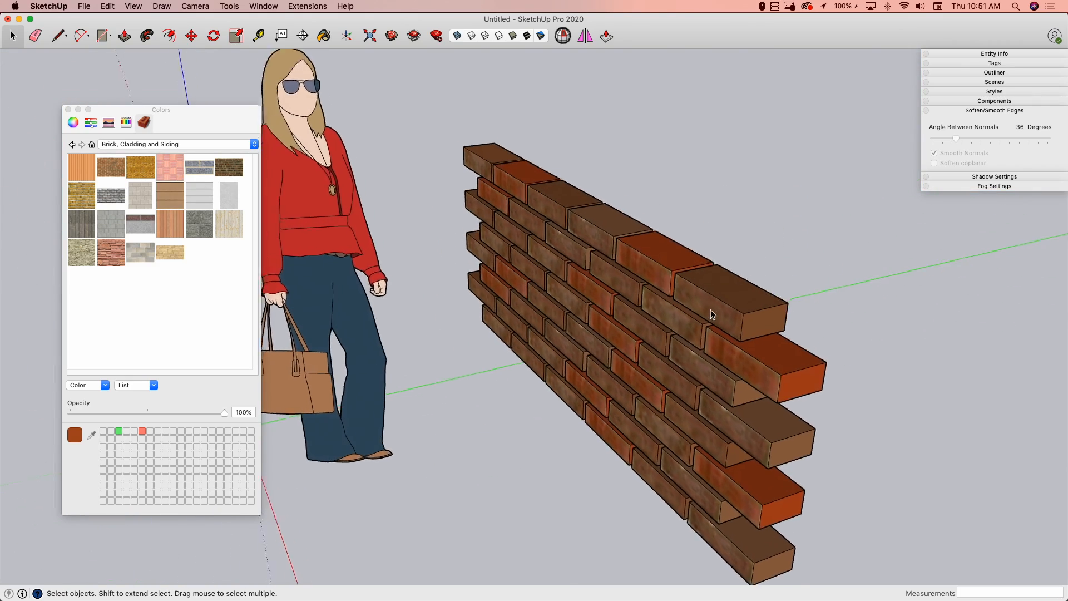
- Close the Colors window and draw a rectangle of about 4' 7 5/16" by 1' 9 1/16" across the wall's front between opposite corner bricks
{"action": "left_click", "coordinate": [718, 266]}
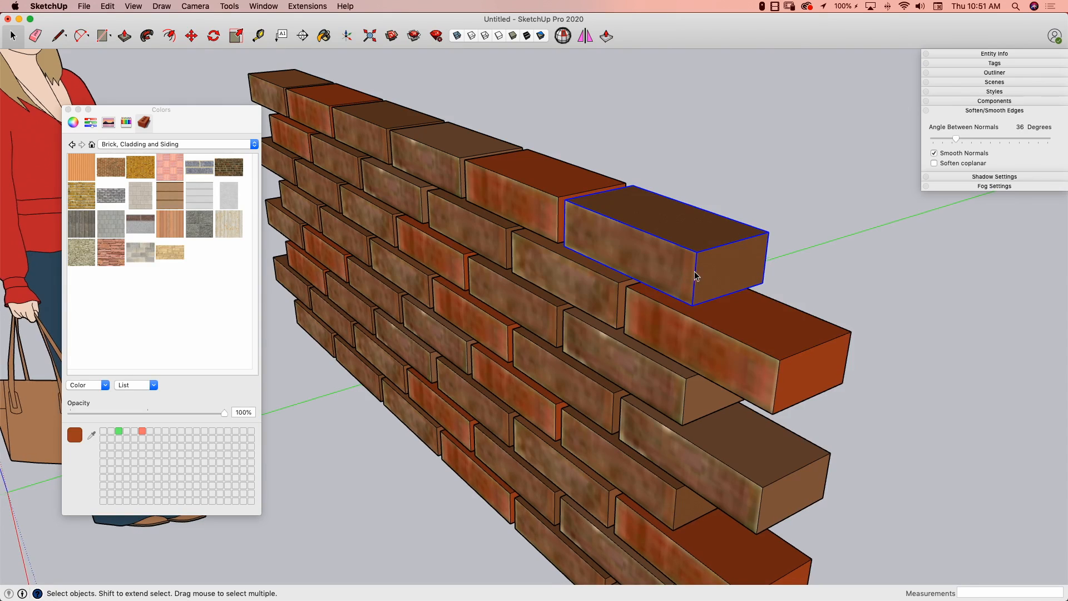
{"action": "left_click", "coordinate": [68, 110]}
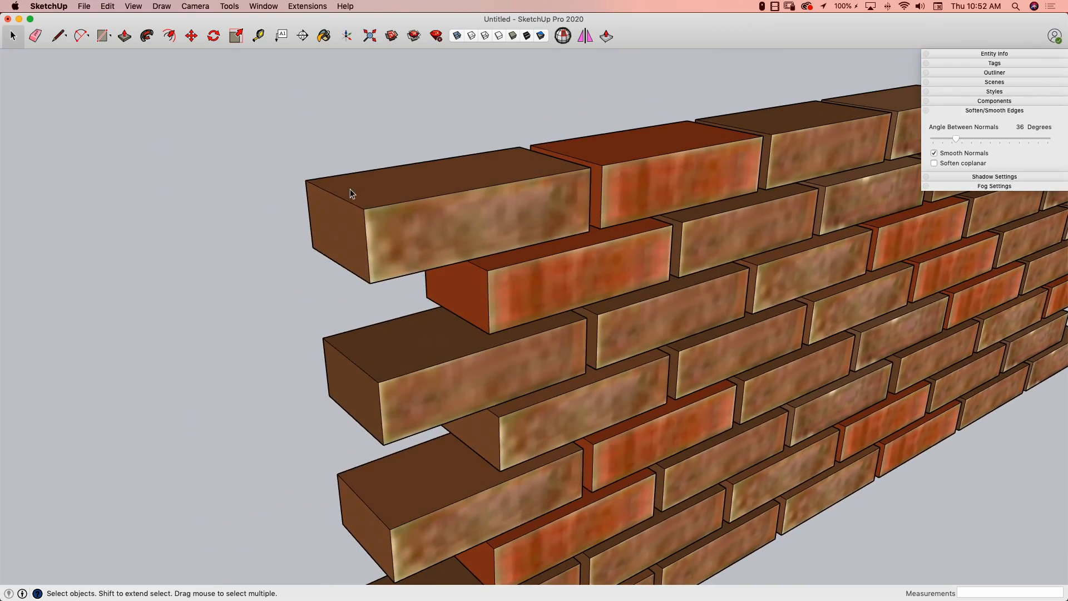
{"action": "key", "text": "l"}
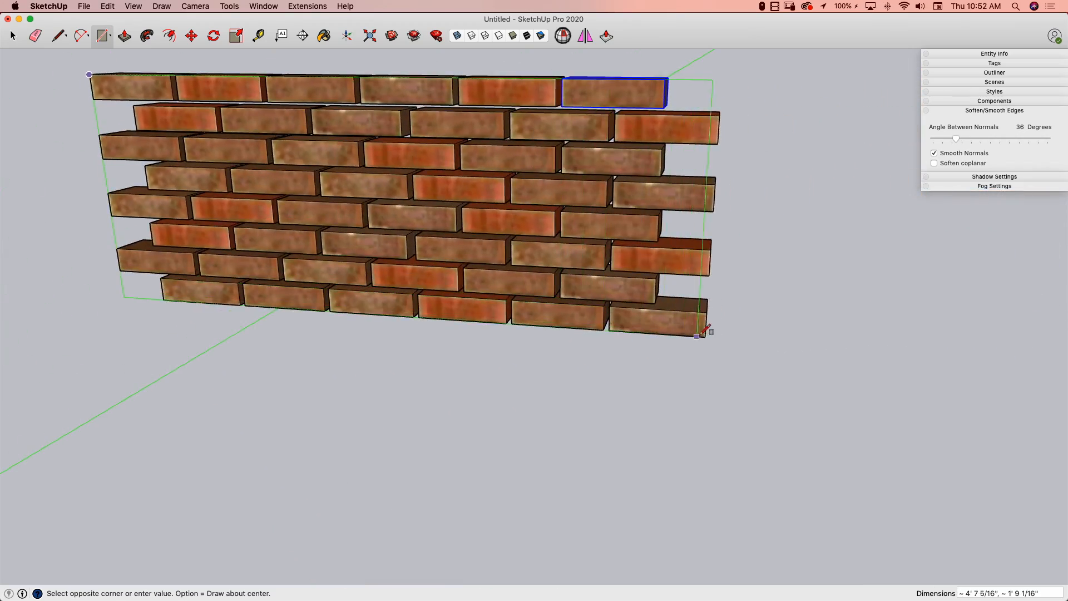
{"action": "left_click", "coordinate": [705, 335]}
{"action": "key", "text": "space"}
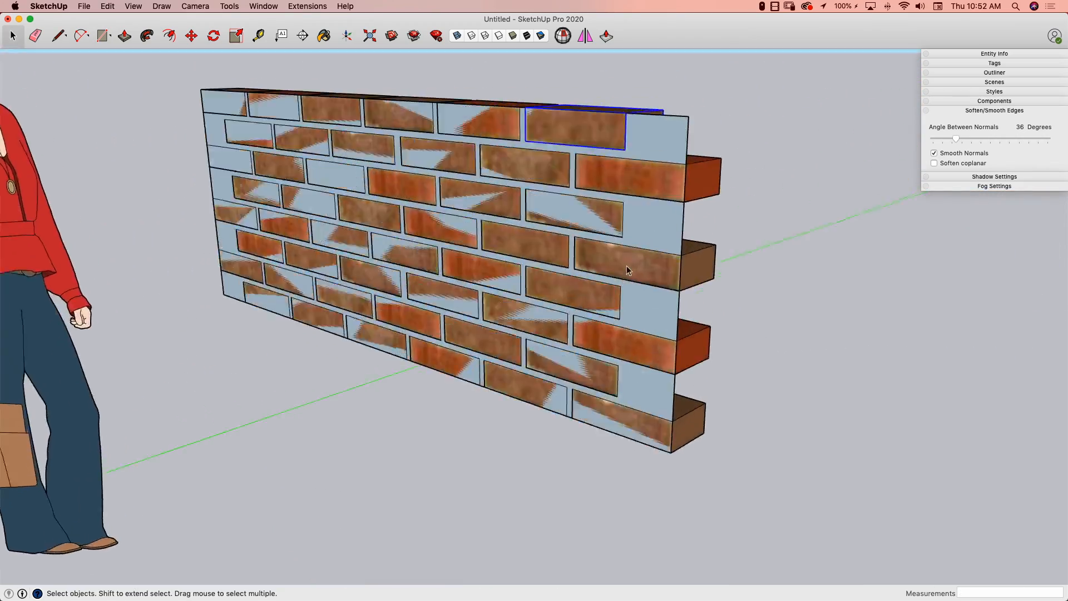
- Move the rectangular mortar face slightly back behind the brick fronts and reverse it so its front side faces outward
{"action": "middle_click_drag", "start_coordinate": [657, 250], "coordinate": [634, 258]}
{"action": "left_click", "coordinate": [634, 259]}
{"action": "middle_click_drag", "start_coordinate": [626, 262], "coordinate": [611, 385]}
{"action": "key", "text": "m"}
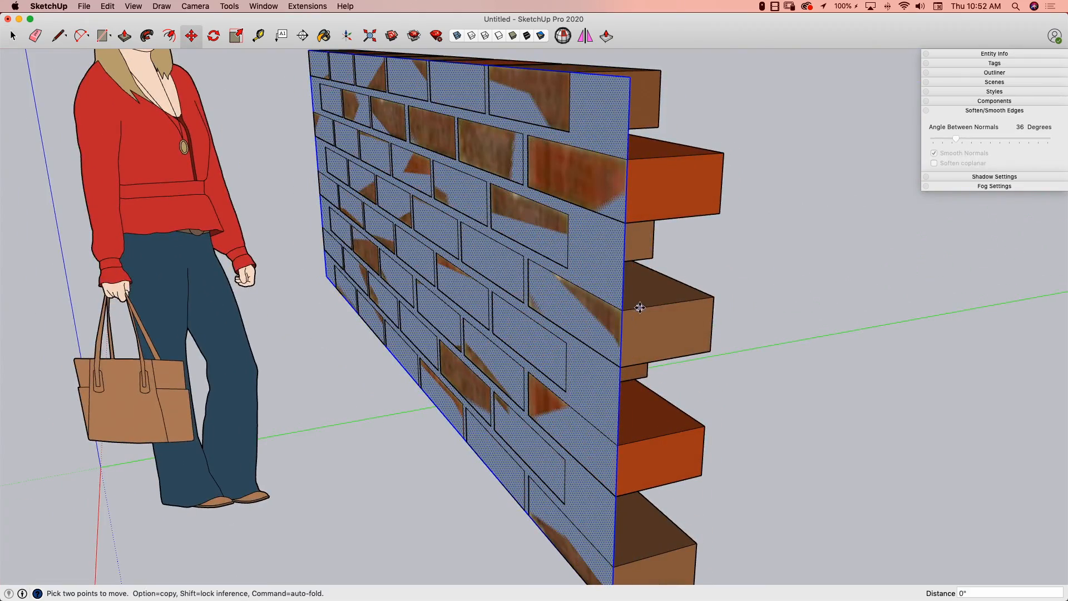
{"action": "middle_click_drag", "start_coordinate": [766, 413], "coordinate": [784, 315]}
{"action": "scroll", "coordinate": [595, 362], "scroll_direction": "down", "scroll_amount": 5}
{"action": "middle_click_drag", "start_coordinate": [817, 351], "coordinate": [815, 369]}
{"action": "key", "text": "space"}
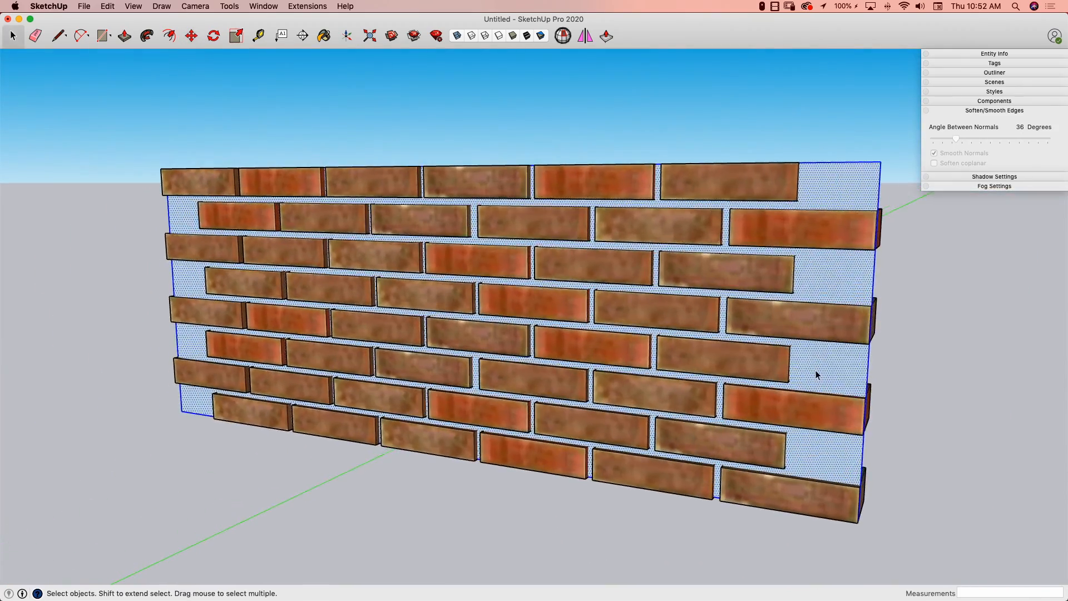
{"action": "right_click", "coordinate": [815, 370]}
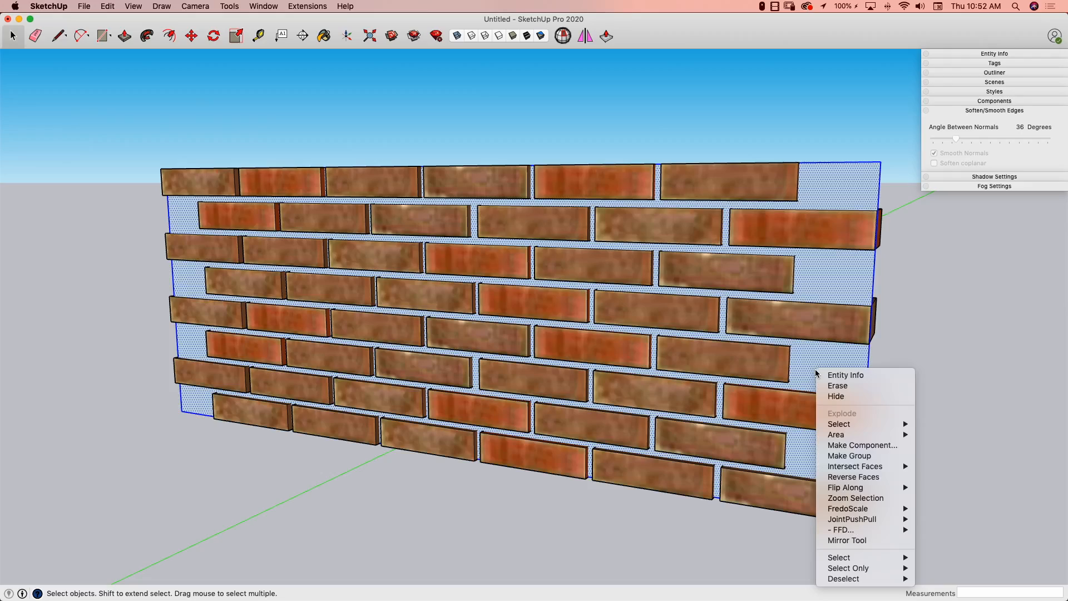
{"action": "left_click", "coordinate": [859, 478]}
{"action": "middle_click_drag", "start_coordinate": [859, 479], "coordinate": [824, 325]}
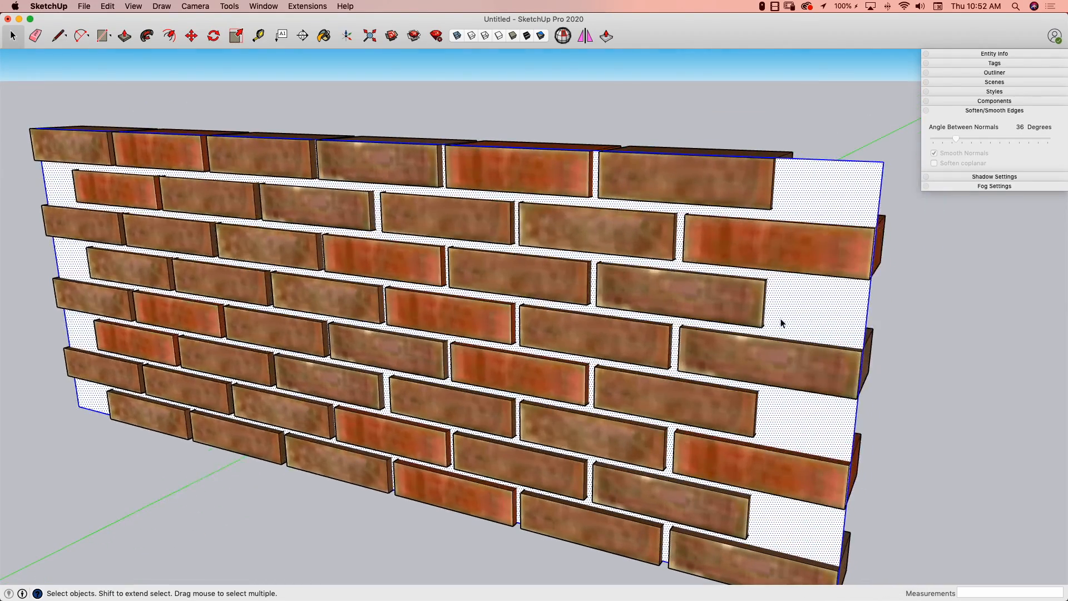
- Paint the mortar face with the tan sandy texture from the Landscaping, Fencing and Vegetation materials and close the Colors window
{"action": "key", "text": "b"}
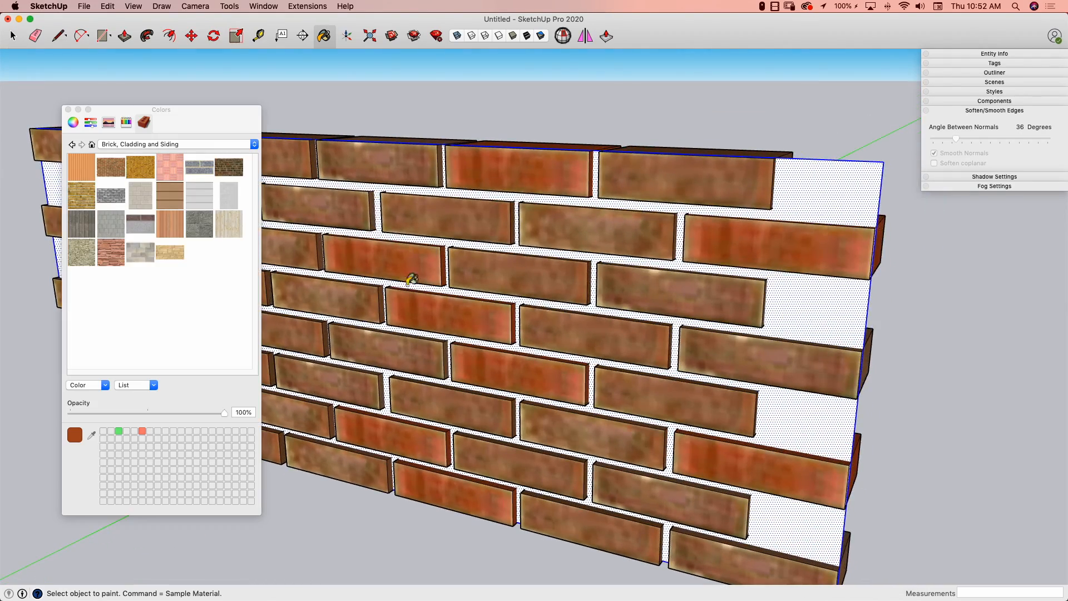
{"action": "left_click", "coordinate": [151, 145]}
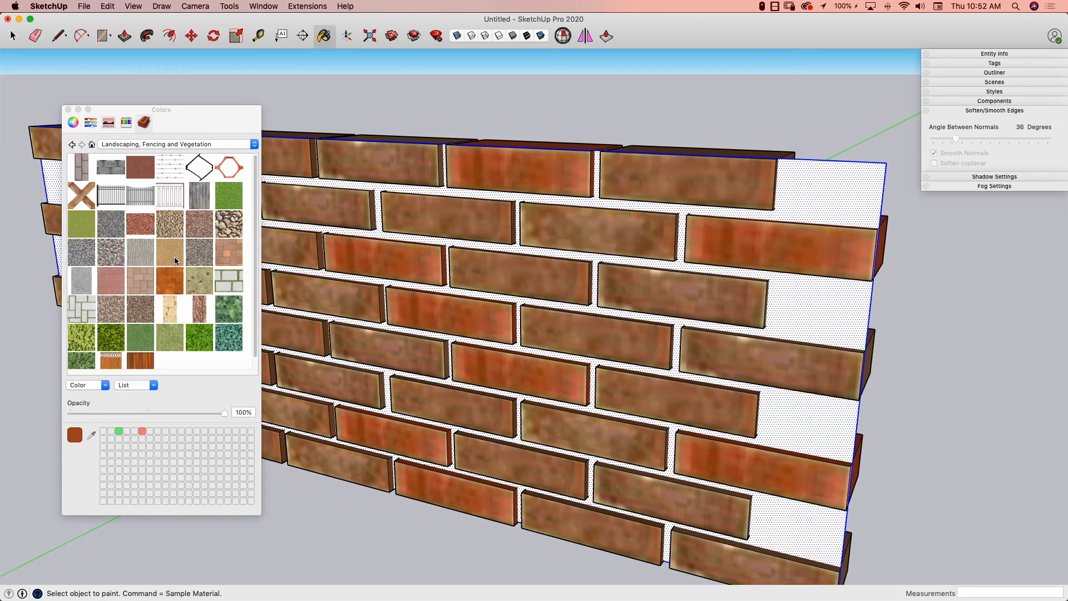
{"action": "left_click", "coordinate": [776, 294]}
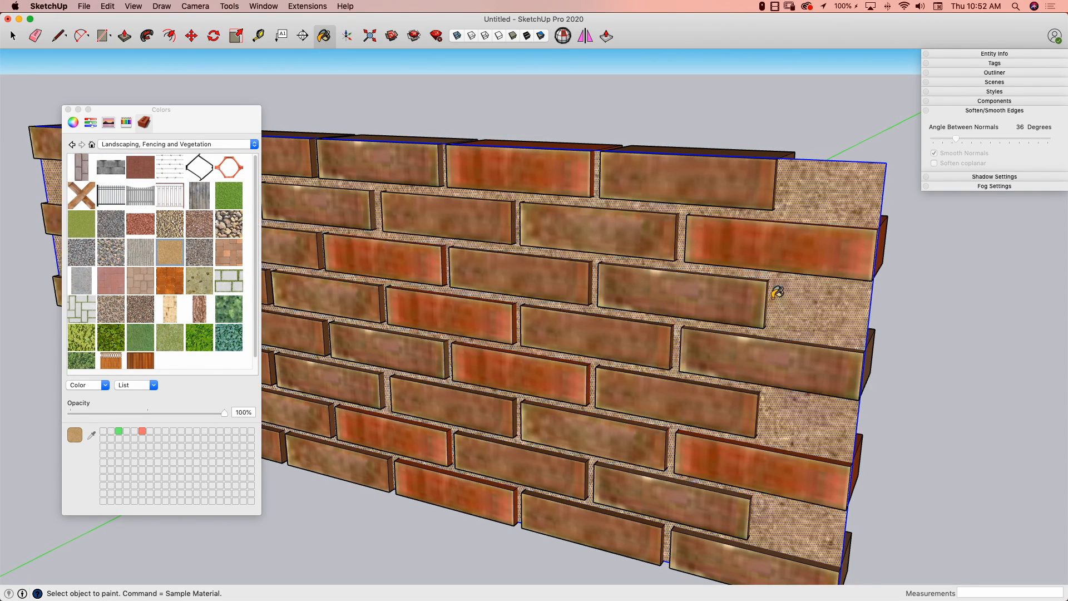
{"action": "left_click", "coordinate": [67, 110]}
{"action": "scroll", "coordinate": [455, 170], "scroll_direction": "up", "scroll_amount": 10}
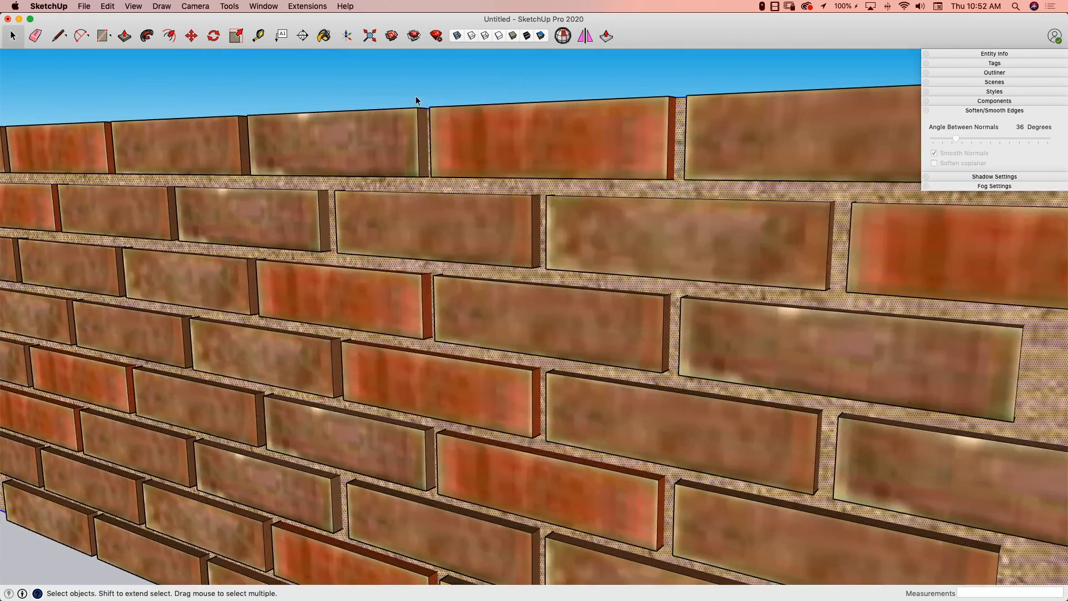
{"action": "scroll", "coordinate": [462, 151], "scroll_direction": "down", "scroll_amount": 10}
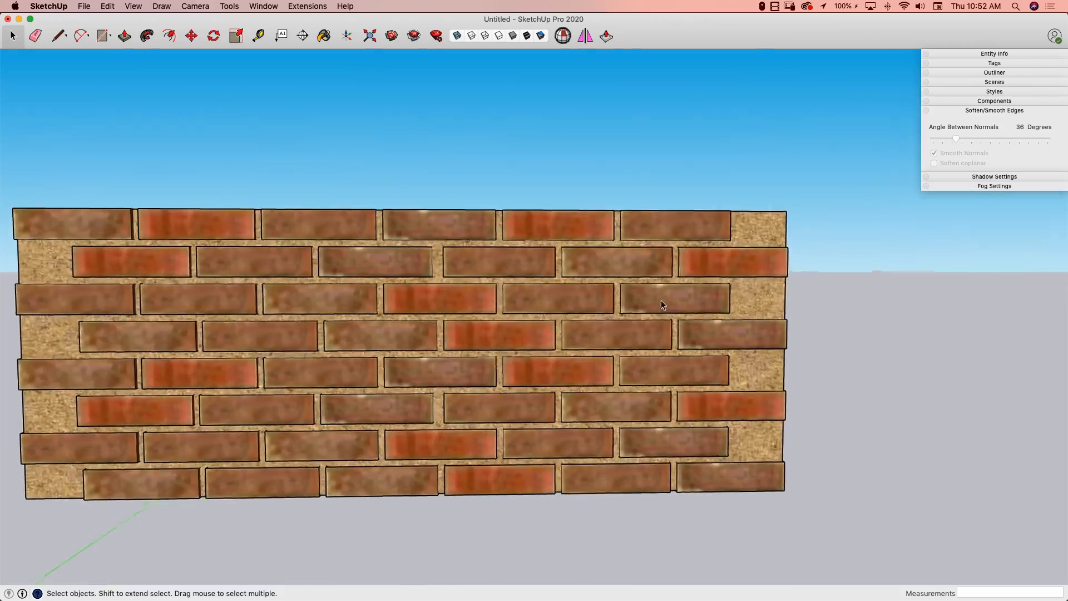
- Adjust the depth of the mortar face behind the brick fronts by moving it 1/4"
{"action": "middle_click_drag", "start_coordinate": [662, 304], "coordinate": [375, 264]}
{"action": "scroll", "coordinate": [424, 273], "scroll_direction": "up", "scroll_amount": 10}
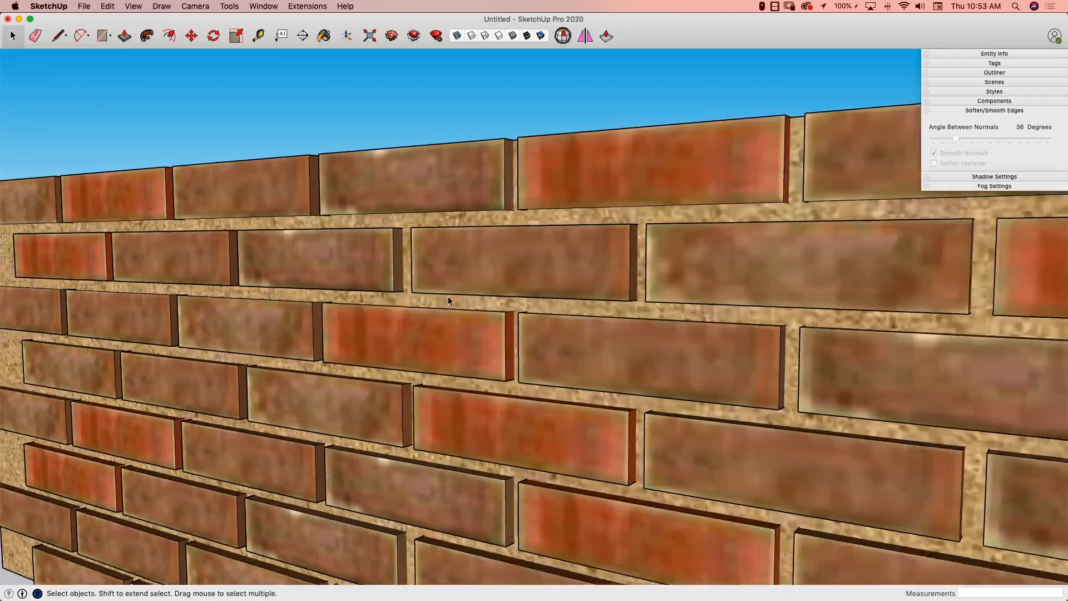
{"action": "middle_click_drag", "start_coordinate": [449, 296], "coordinate": [516, 333]}
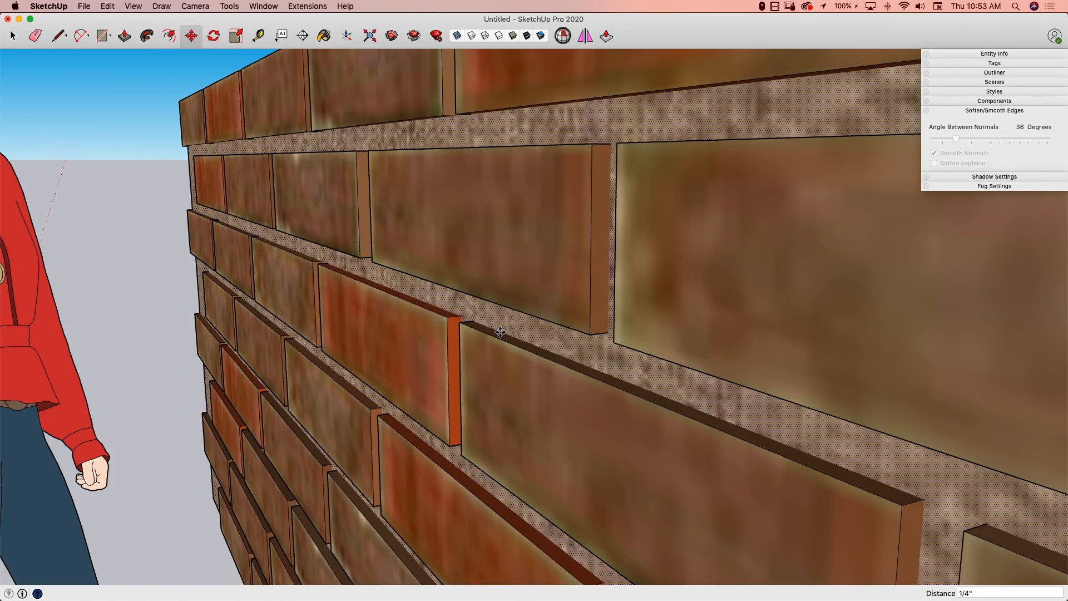
{"action": "left_click", "coordinate": [500, 332]}
{"action": "middle_click_drag", "start_coordinate": [479, 323], "coordinate": [528, 389]}
{"action": "scroll", "coordinate": [553, 346], "scroll_direction": "down", "scroll_amount": 3}
{"action": "key", "text": "space"}
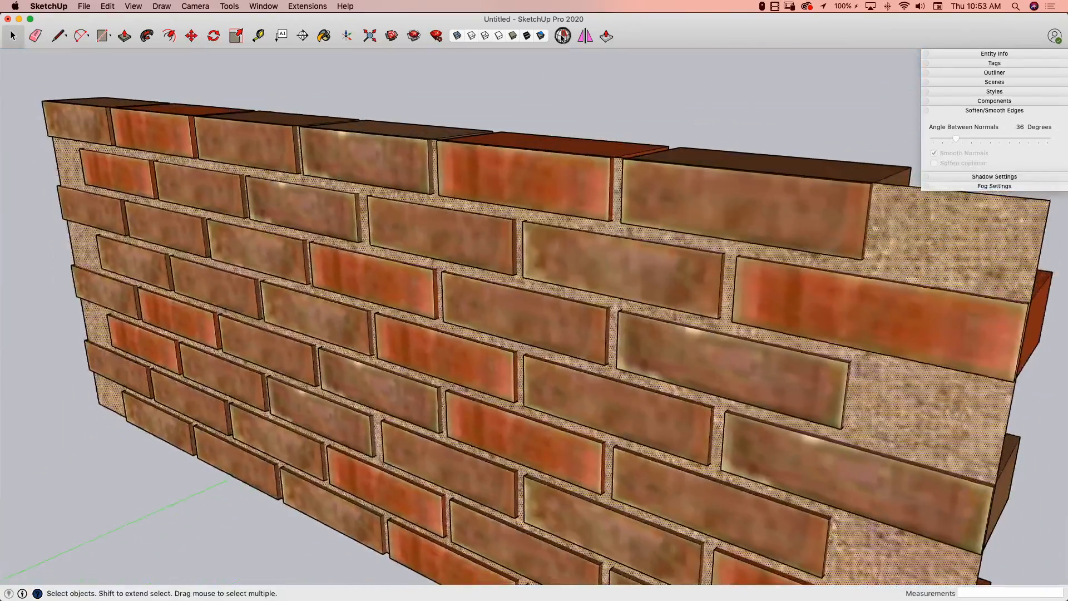
- Switch the display to monochrome and examine the recessed mortar joints between the bricks
{"action": "left_click", "coordinate": [542, 36]}
{"action": "middle_click_drag", "start_coordinate": [522, 74], "coordinate": [537, 228]}
{"action": "scroll", "coordinate": [519, 277], "scroll_direction": "down", "scroll_amount": 3}
{"action": "scroll", "coordinate": [483, 151], "scroll_direction": "up", "scroll_amount": 4}
{"action": "scroll", "coordinate": [535, 228], "scroll_direction": "up", "scroll_amount": 5}
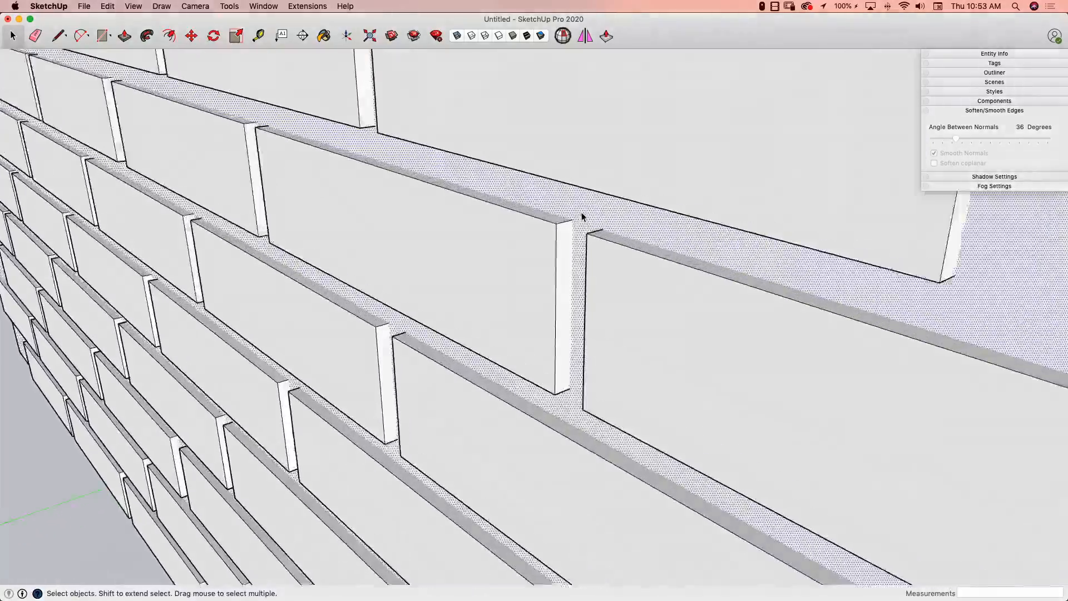
{"action": "scroll", "coordinate": [520, 142], "scroll_direction": "down", "scroll_amount": 5}
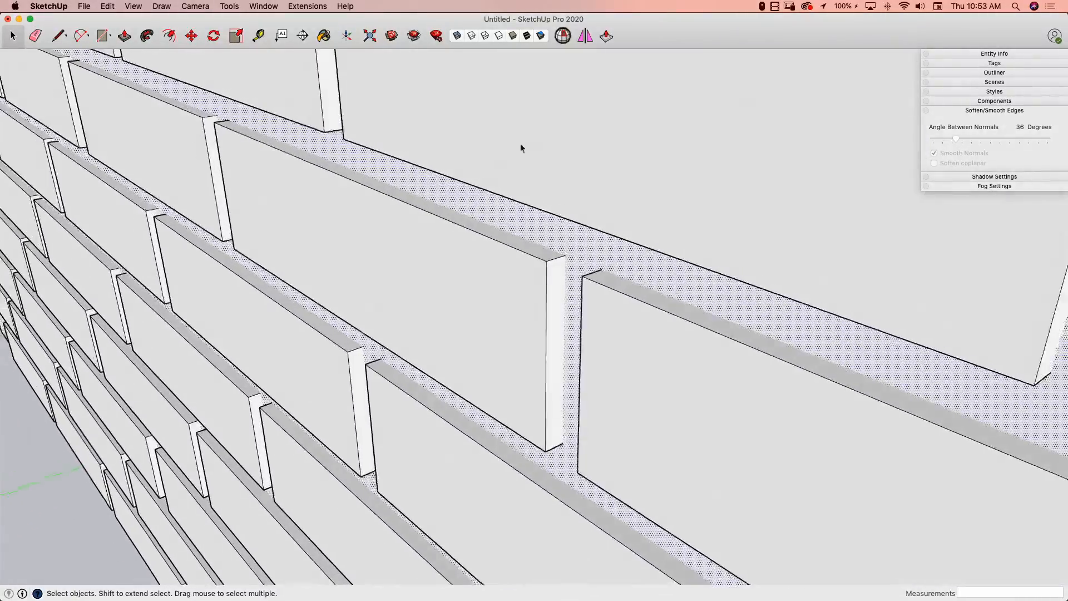
{"action": "middle_click_drag", "start_coordinate": [515, 149], "coordinate": [170, 190]}
- Copy the complete wall with its mortar face about 5' 3" along the red axis
{"action": "scroll", "coordinate": [685, 183], "scroll_direction": "down", "scroll_amount": 5}
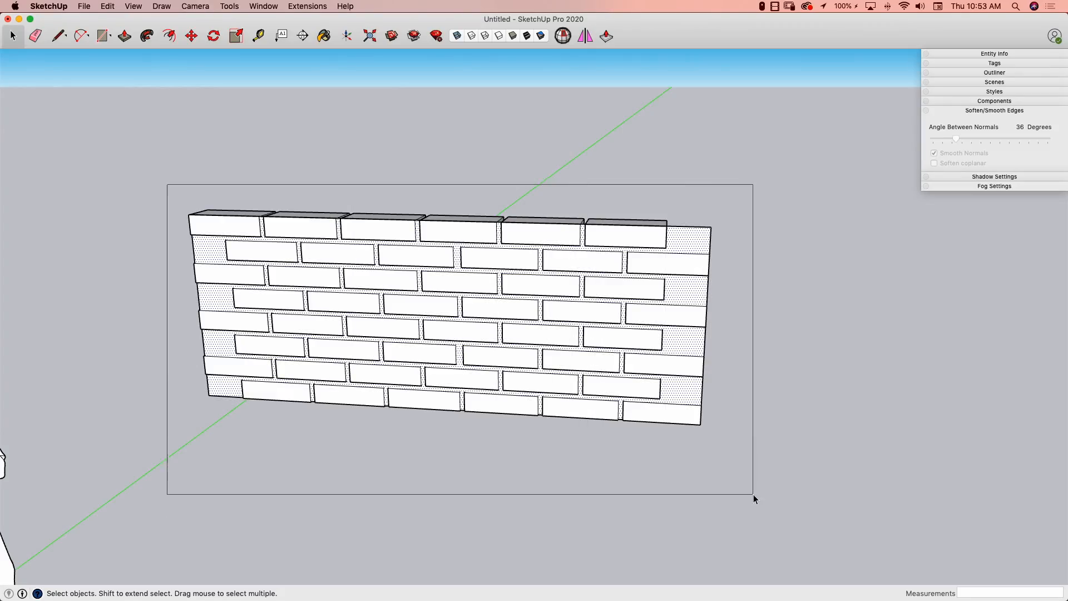
{"action": "left_click_drag", "start_coordinate": [753, 494], "coordinate": [753, 495]}
{"action": "left_click", "coordinate": [524, 500]}
{"action": "key", "text": "alt"}
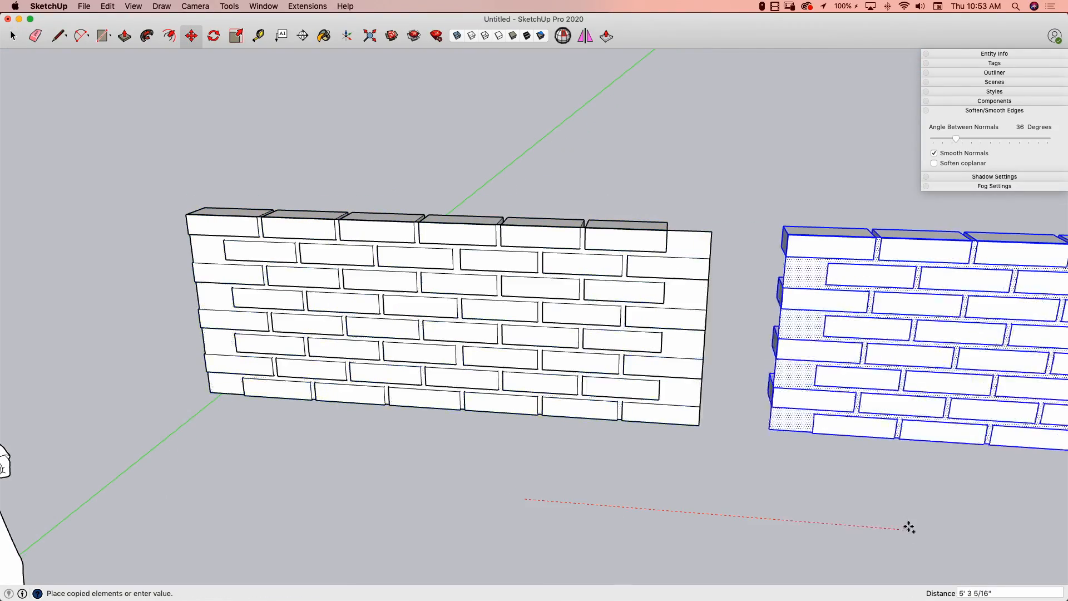
{"action": "left_click", "coordinate": [899, 527]}
{"action": "key", "text": "space"}
- Push/Pull the original wall's mortar face through its thickness into a solid, stopping just short of the bricks' back faces
{"action": "middle_click_drag", "start_coordinate": [779, 490], "coordinate": [697, 319]}
{"action": "scroll", "coordinate": [697, 319], "scroll_direction": "up", "scroll_amount": 3}
{"action": "scroll", "coordinate": [697, 319], "scroll_direction": "up", "scroll_amount": 4}
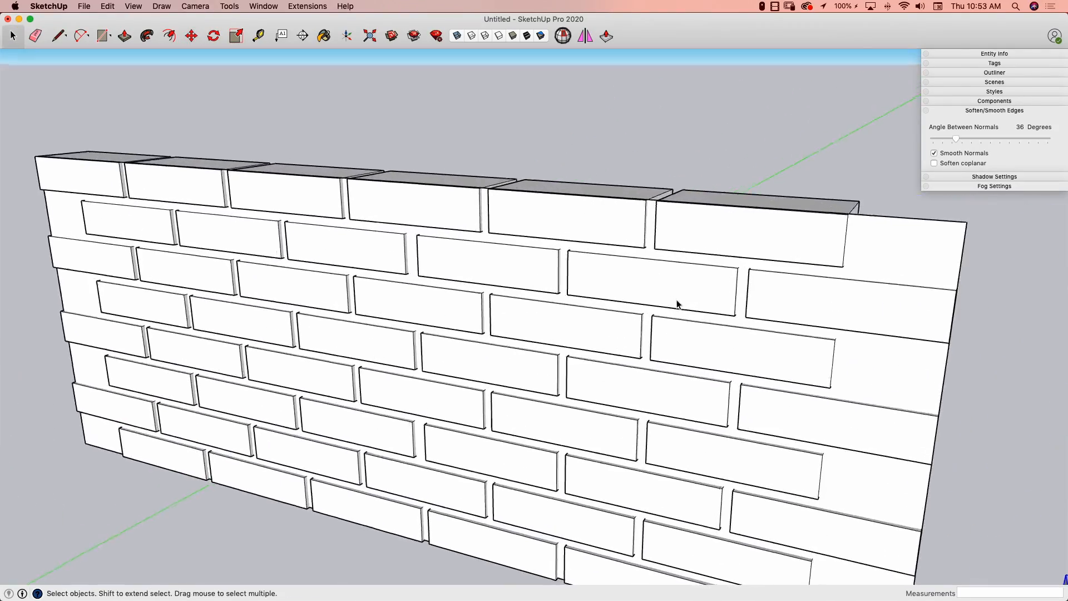
{"action": "middle_click_drag", "start_coordinate": [835, 317], "coordinate": [672, 338]}
{"action": "left_click", "coordinate": [684, 417]}
{"action": "key", "text": "p"}
{"action": "left_click", "coordinate": [694, 368]}
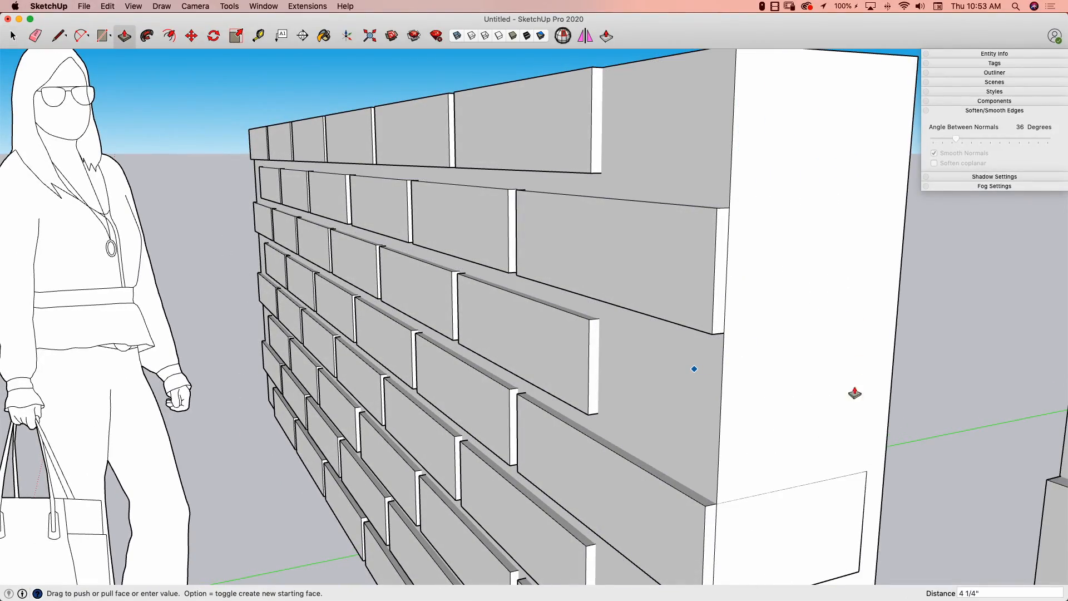
{"action": "left_click", "coordinate": [711, 295]}
{"action": "key", "text": "space"}
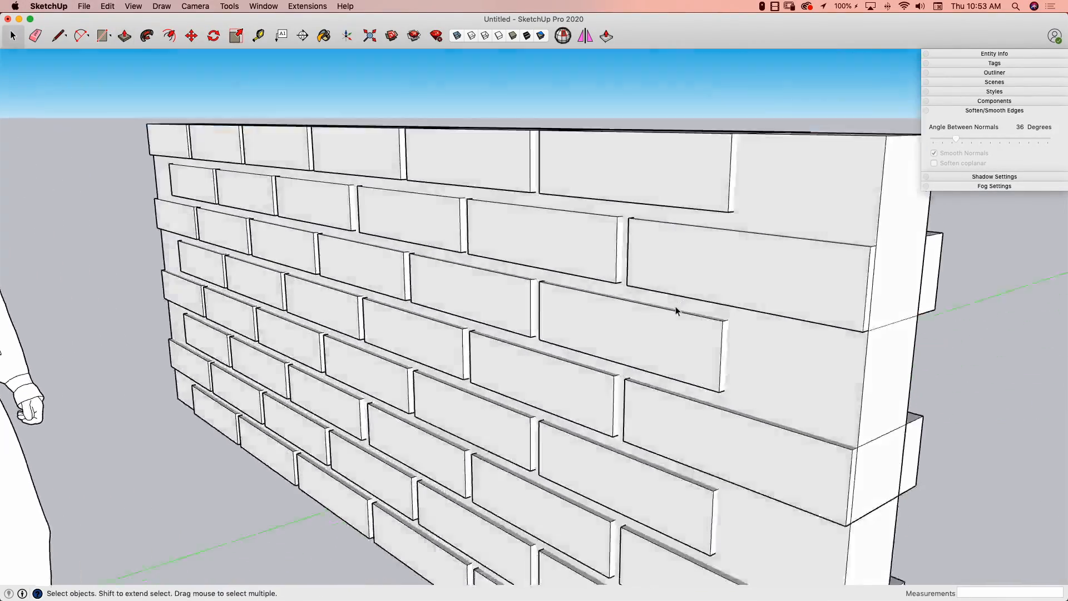
{"action": "middle_click_drag", "start_coordinate": [494, 265], "coordinate": [529, 239]}
{"action": "scroll", "coordinate": [504, 224], "scroll_direction": "up", "scroll_amount": 3}
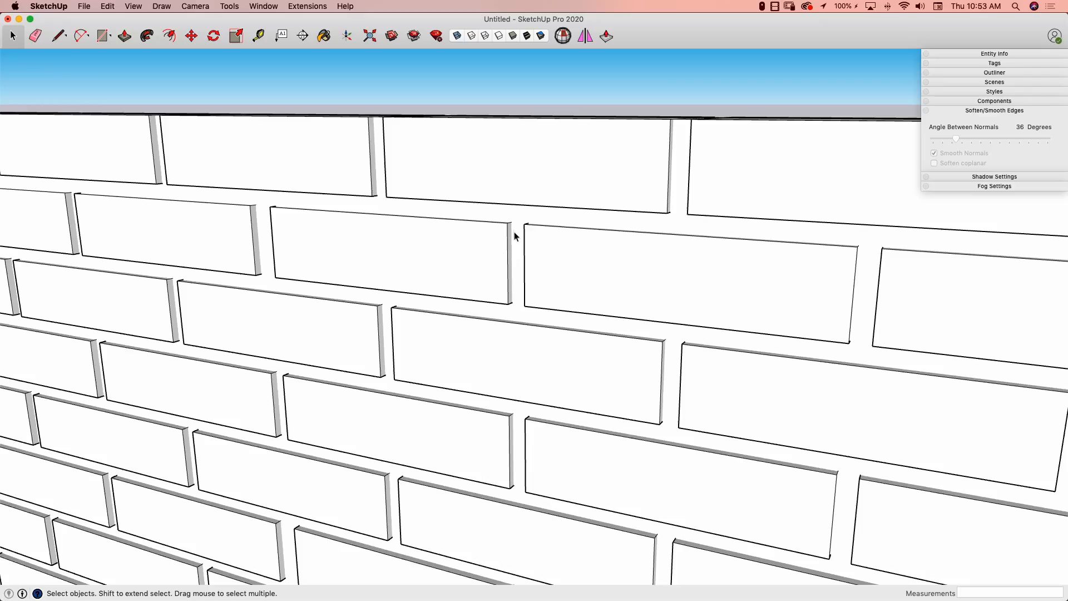
{"action": "scroll", "coordinate": [477, 198], "scroll_direction": "down", "scroll_amount": 10}
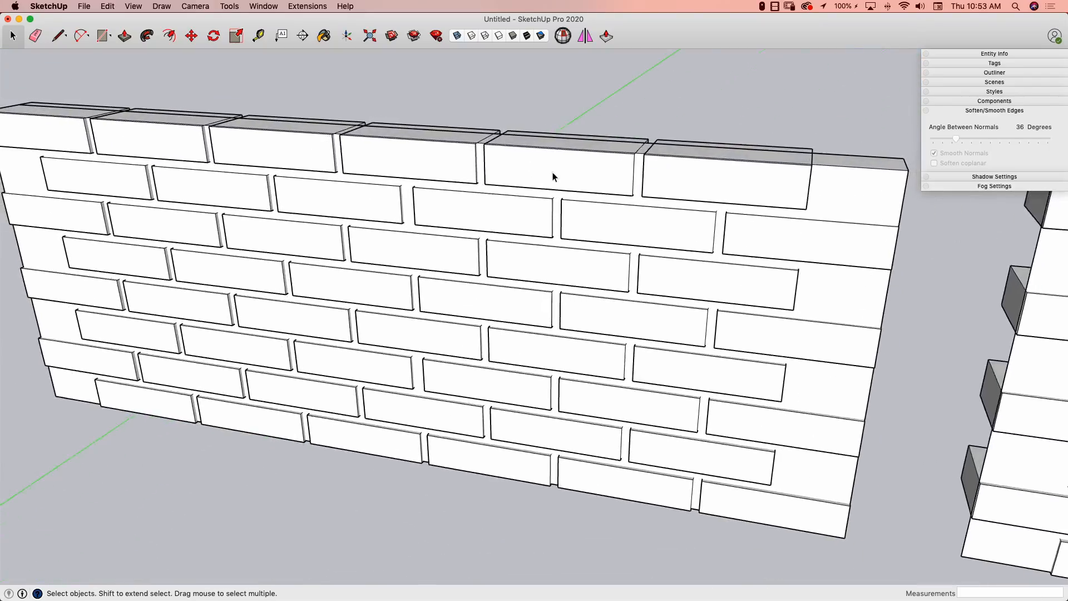
{"action": "middle_click_drag", "start_coordinate": [552, 173], "coordinate": [589, 224]}
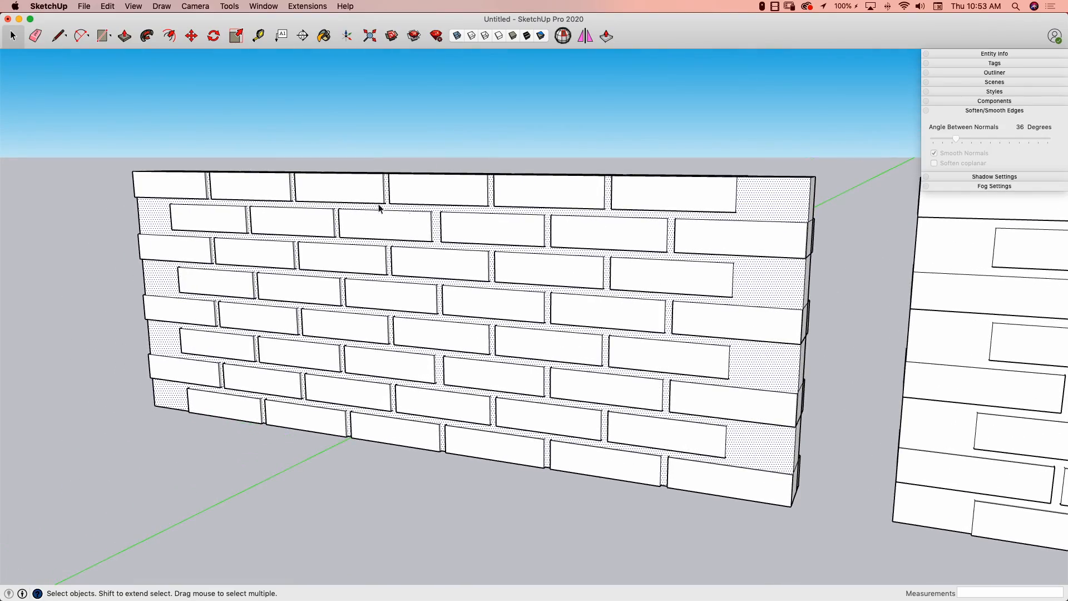
- Examine the ends, fronts and backs of both walls to compare how the solid mortar sits against the staggered bricks
{"action": "scroll", "coordinate": [629, 267], "scroll_direction": "up", "scroll_amount": 2}
{"action": "middle_click_drag", "start_coordinate": [679, 263], "coordinate": [599, 269]}
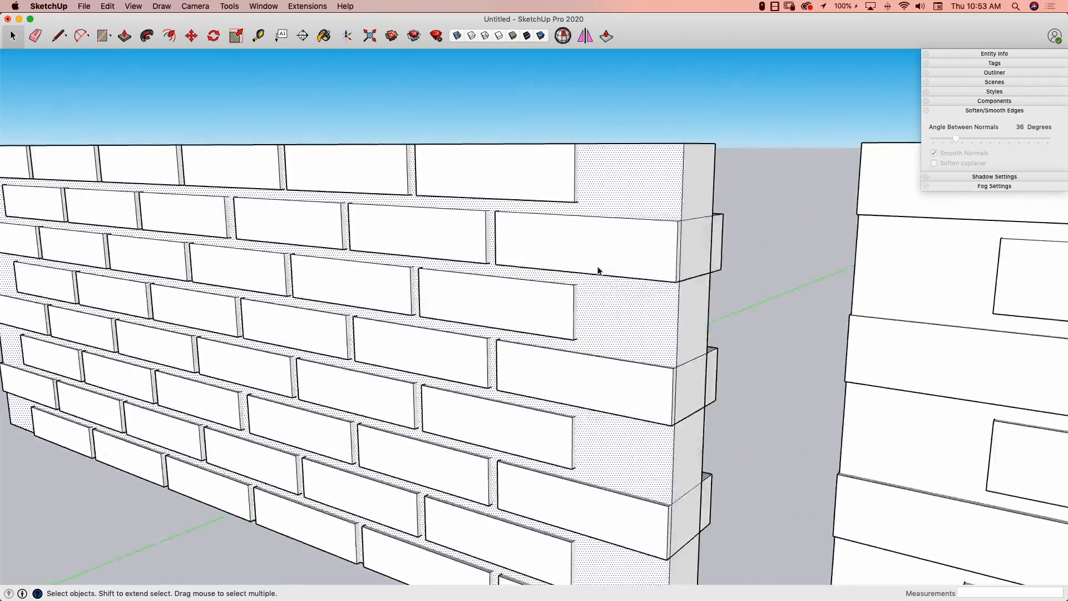
{"action": "scroll", "coordinate": [598, 270], "scroll_direction": "up", "scroll_amount": 2}
{"action": "middle_click_drag", "start_coordinate": [685, 323], "coordinate": [443, 400]}
{"action": "middle_click_drag", "start_coordinate": [538, 300], "coordinate": [715, 299]}
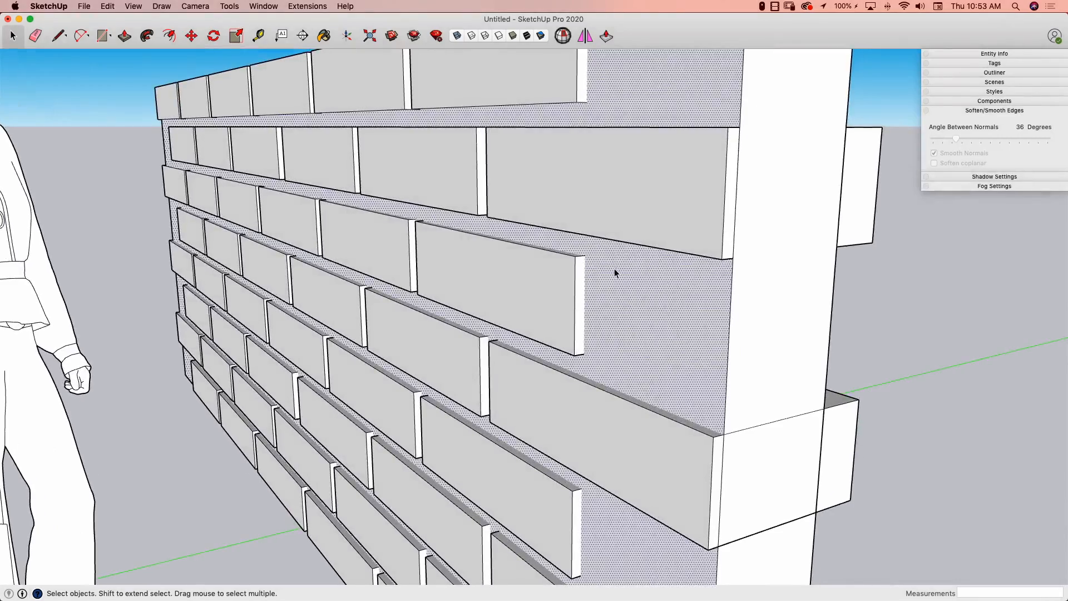
{"action": "scroll", "coordinate": [615, 269], "scroll_direction": "down", "scroll_amount": 3}
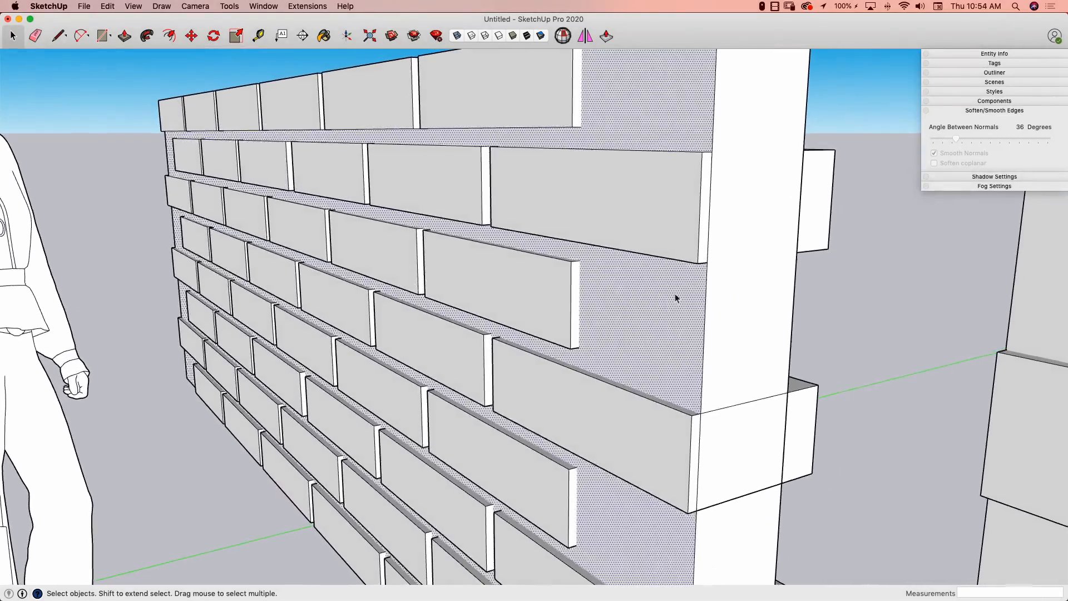
{"action": "scroll", "coordinate": [698, 300], "scroll_direction": "down", "scroll_amount": 5}
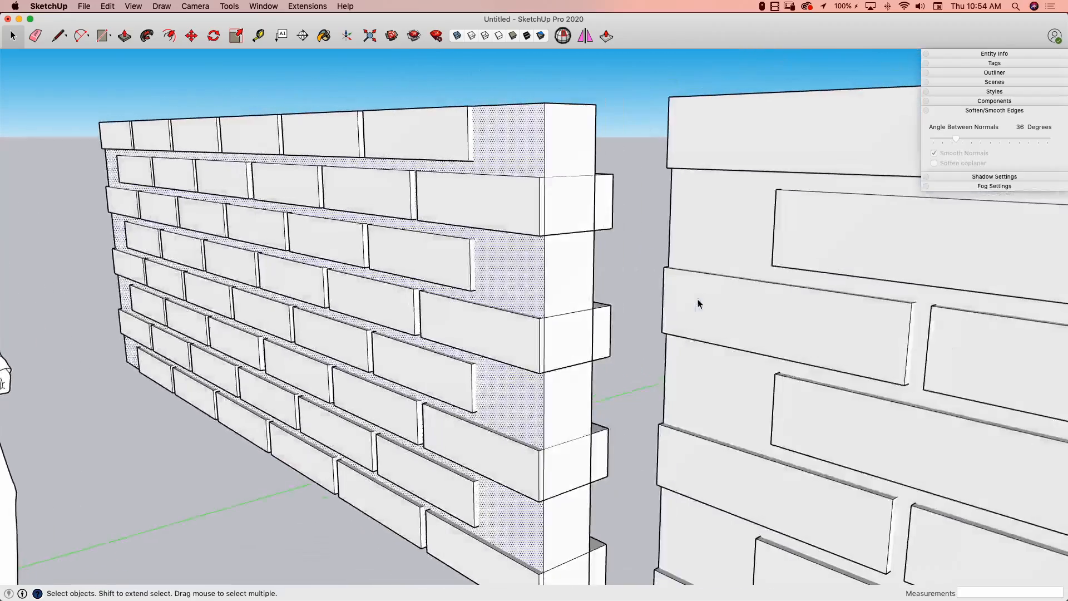
{"action": "scroll", "coordinate": [699, 304], "scroll_direction": "down", "scroll_amount": 5}
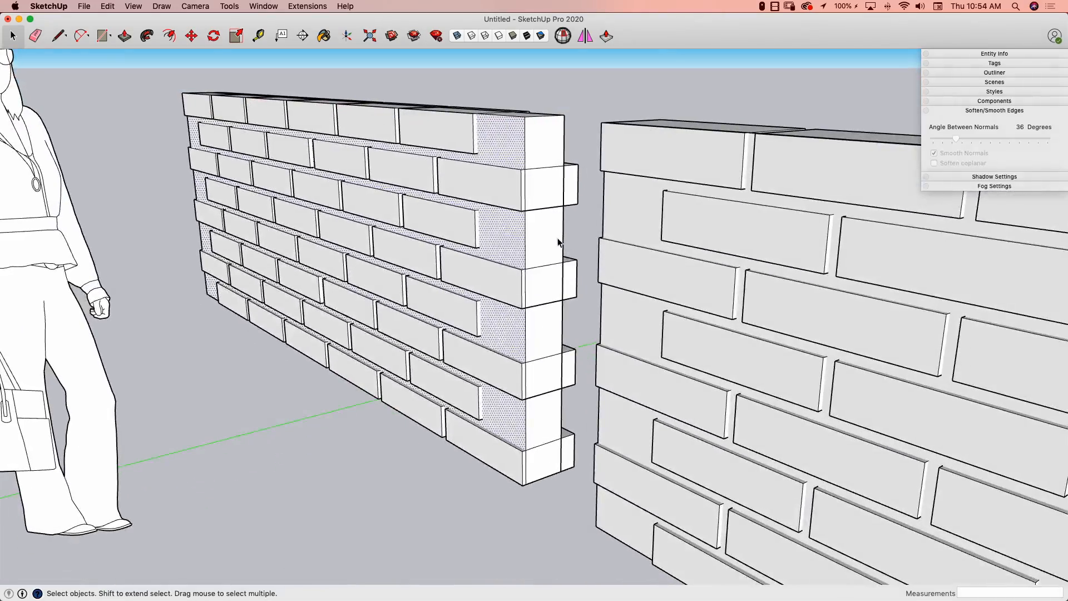
{"action": "scroll", "coordinate": [558, 242], "scroll_direction": "up", "scroll_amount": 6}
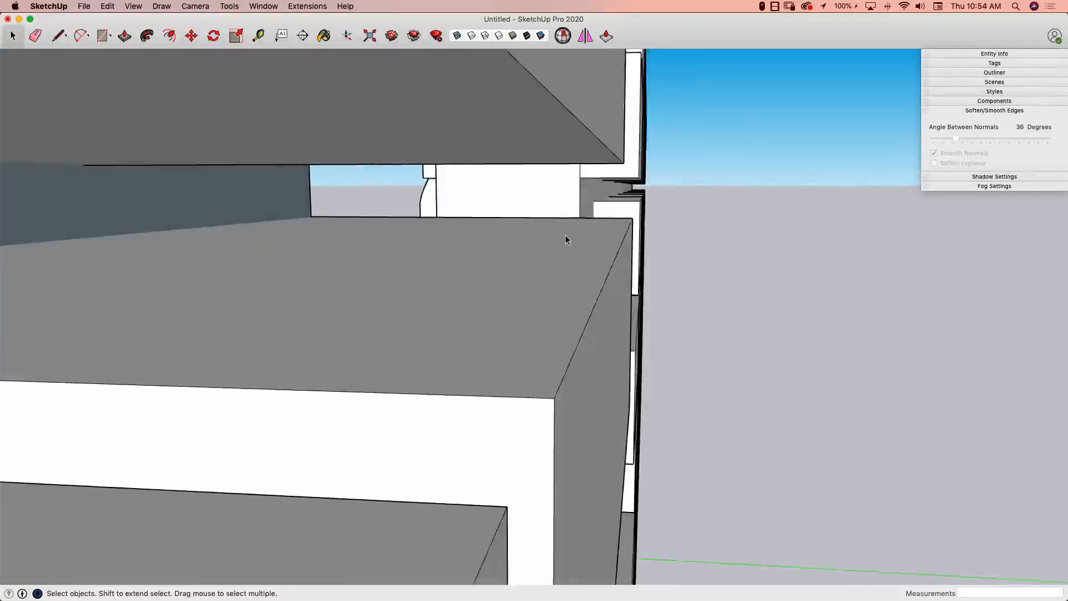
- Push/Pull the original wall's rear mortar face outward 1 1/16" to line up with the bricks' back faces
{"action": "key", "text": "p"}
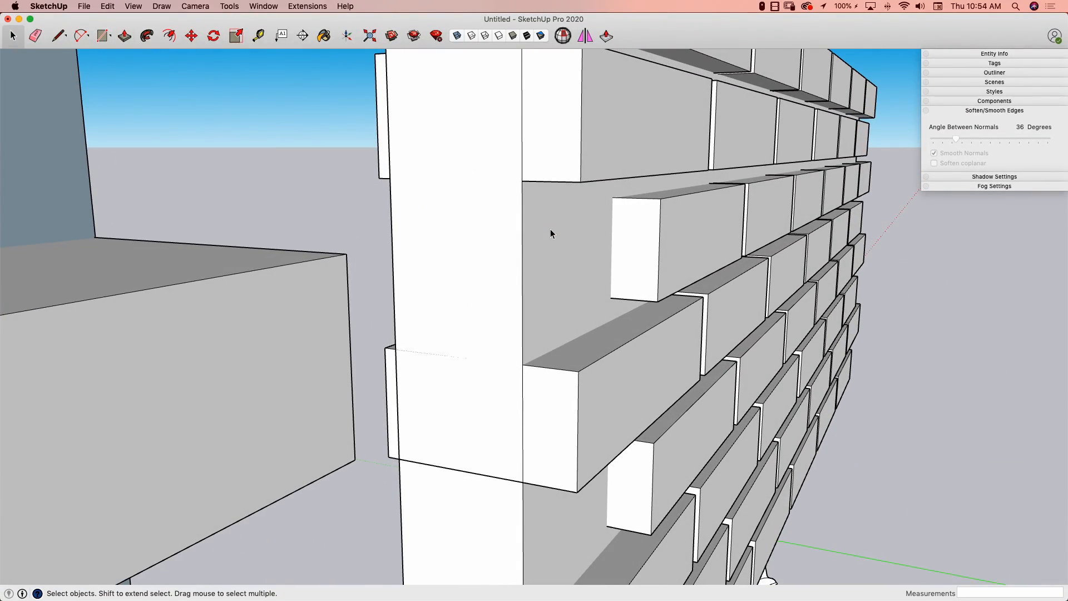
{"action": "key", "text": "p"}
{"action": "left_click", "coordinate": [546, 229]}
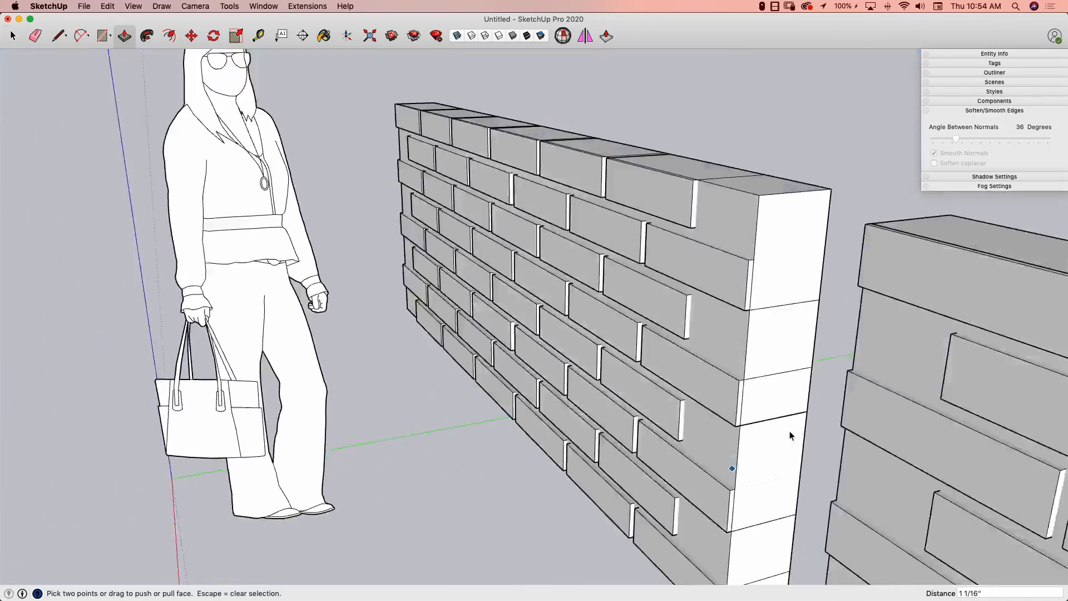
- Select the complete wall copy beside the original wall and delete it
{"action": "key", "text": "space"}
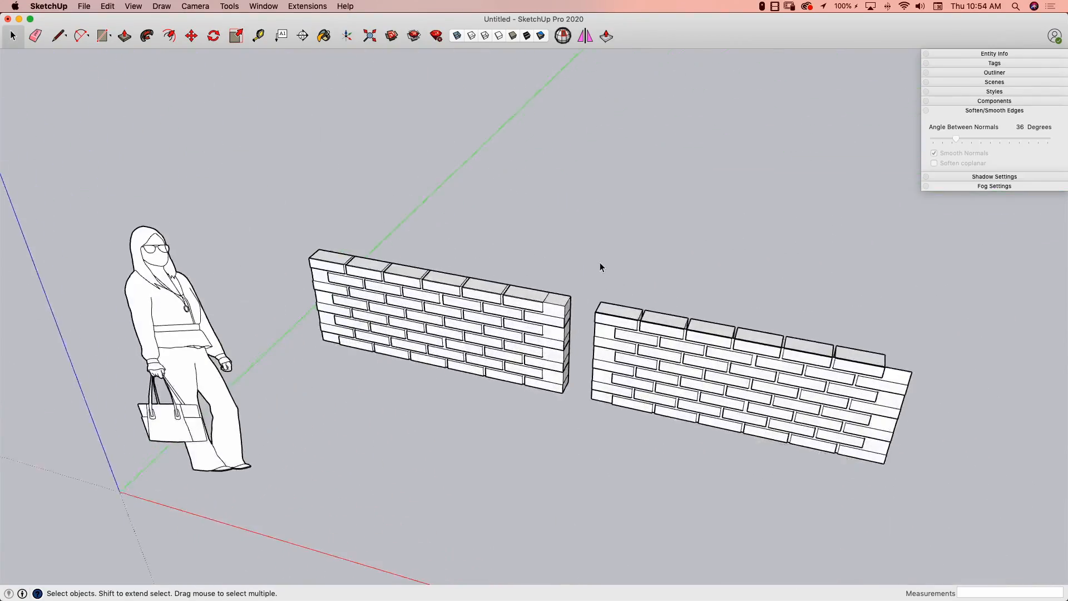
{"action": "left_click_drag", "start_coordinate": [600, 262], "coordinate": [952, 483]}
{"action": "key", "text": "Delete"}
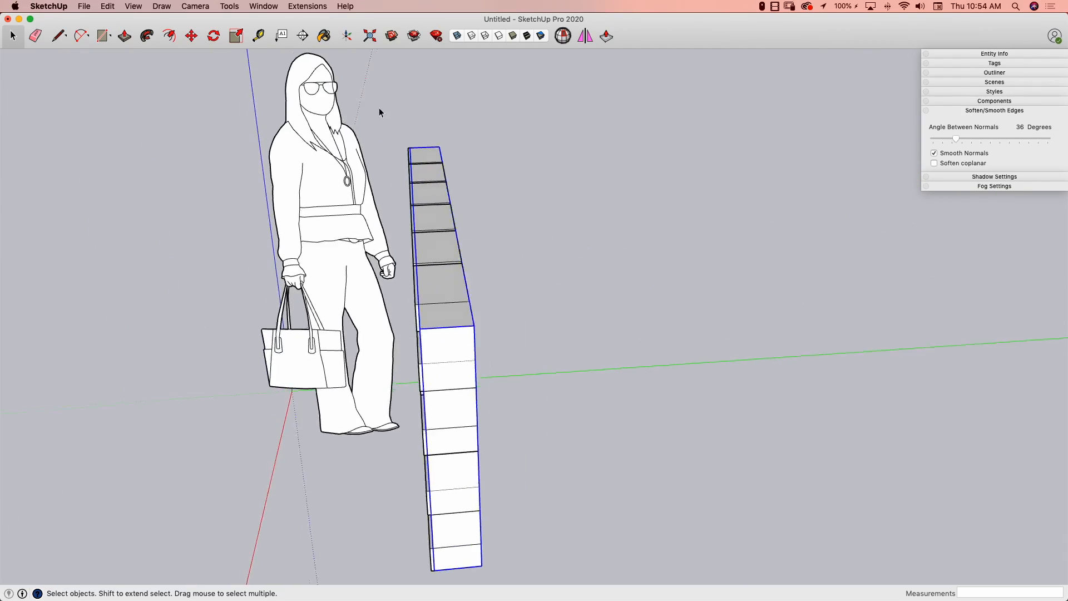
- Select all the bricks and scale them from the back along the green axis into thin veneers on the mortar's front
{"action": "left_click_drag", "start_coordinate": [596, 569], "coordinate": [597, 569]}
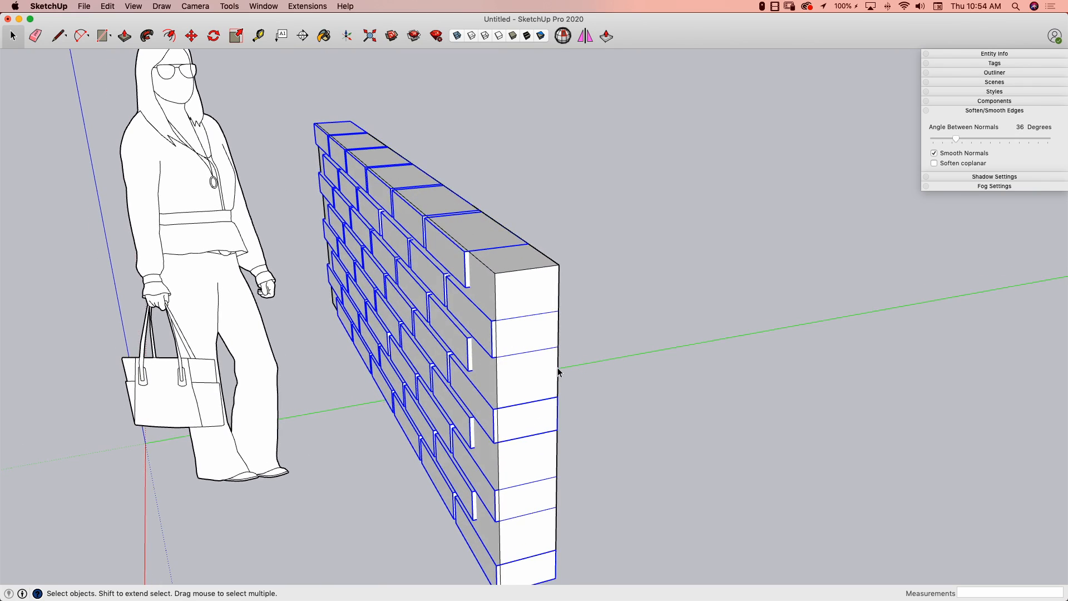
{"action": "key", "text": "s"}
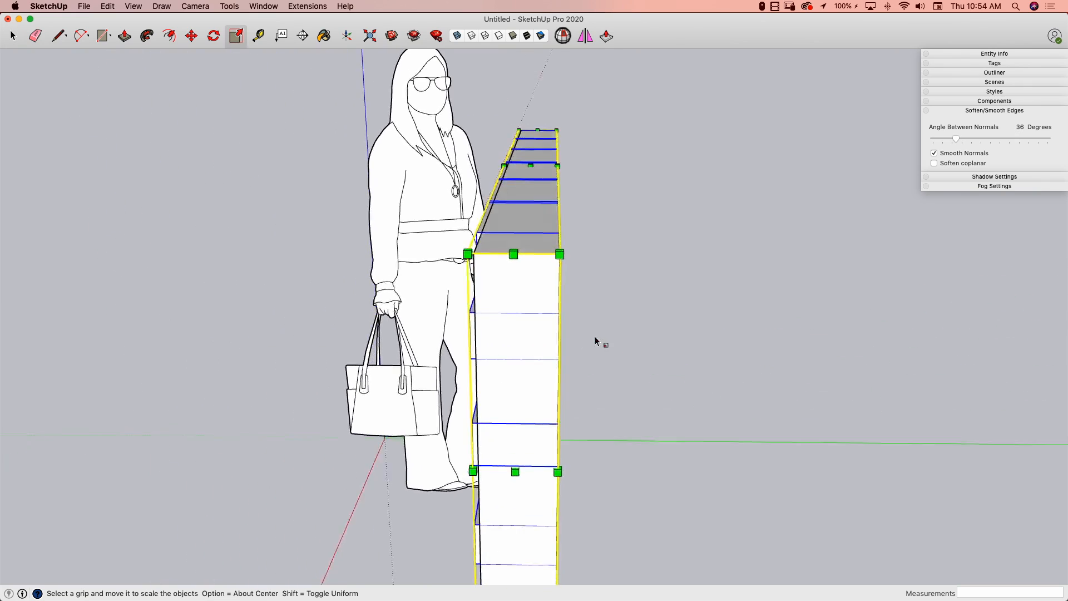
{"action": "left_click_drag", "start_coordinate": [654, 322], "coordinate": [481, 308]}
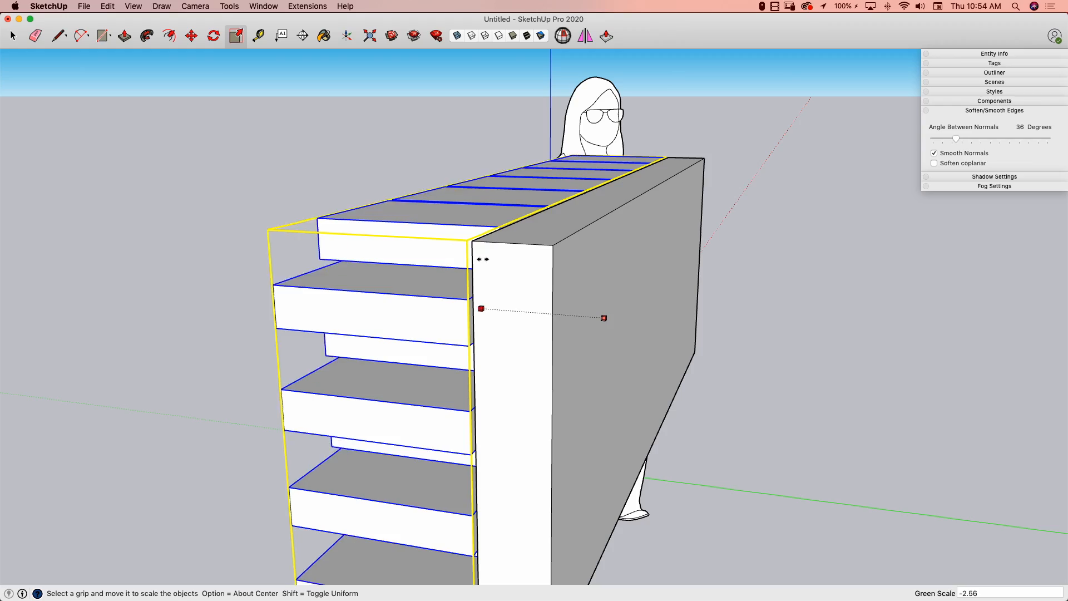
{"action": "left_click_drag", "start_coordinate": [474, 247], "coordinate": [472, 243]}
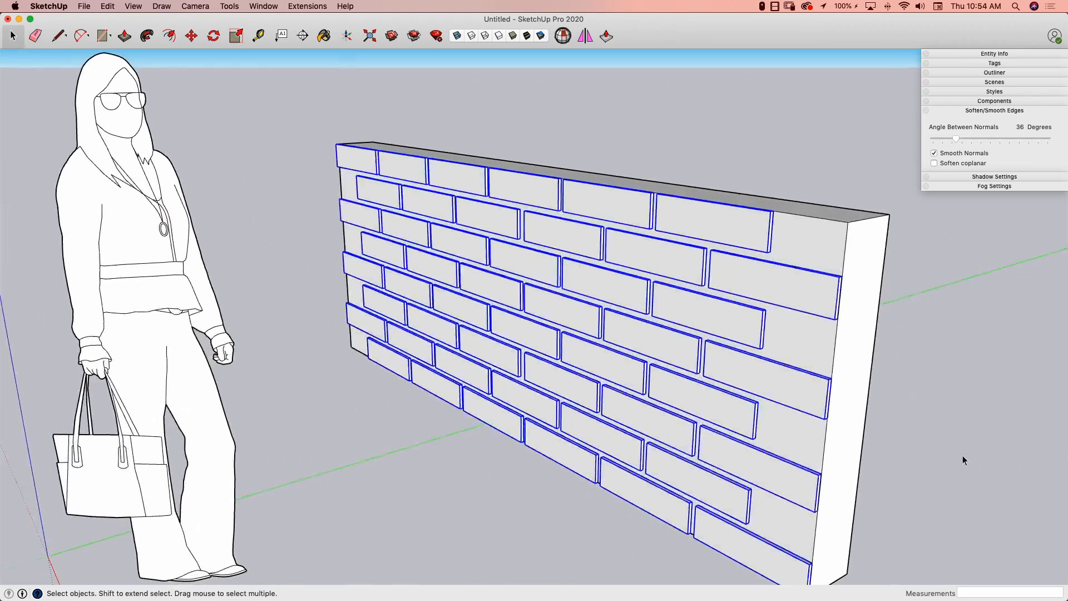
{"action": "left_click", "coordinate": [962, 456]}
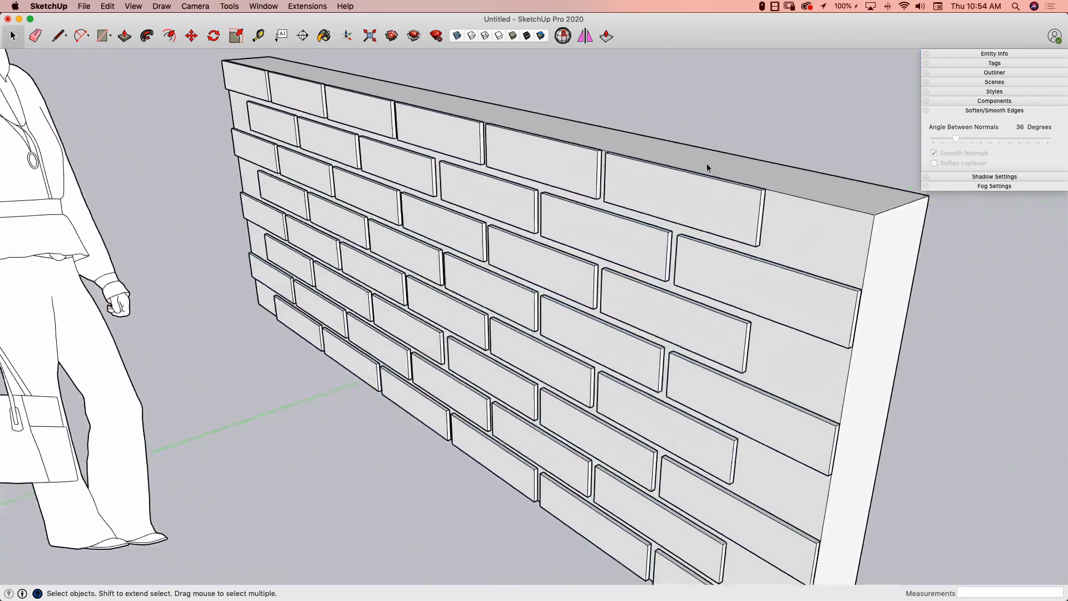
- Open the mortar group for editing and paint its front face with the tan sand texture from Landscaping, Fencing and Vegetation
{"action": "left_click", "coordinate": [525, 36]}
{"action": "scroll", "coordinate": [836, 224], "scroll_direction": "up", "scroll_amount": 10}
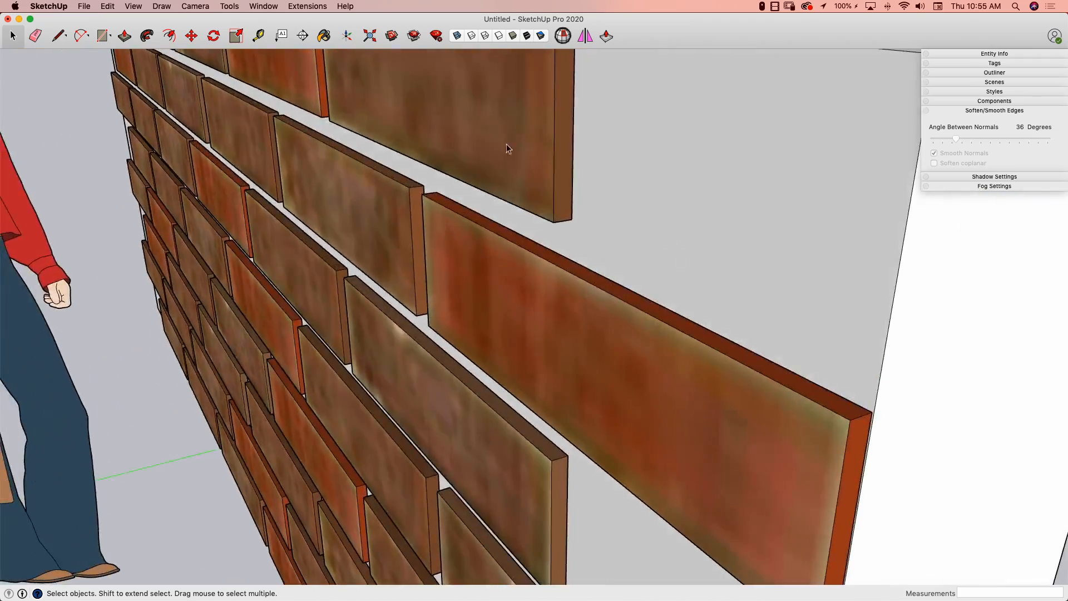
{"action": "left_click", "coordinate": [541, 36]}
{"action": "middle_click_drag", "start_coordinate": [544, 256], "coordinate": [663, 219]}
{"action": "left_click", "coordinate": [647, 243]}
{"action": "double_click", "coordinate": [647, 244]}
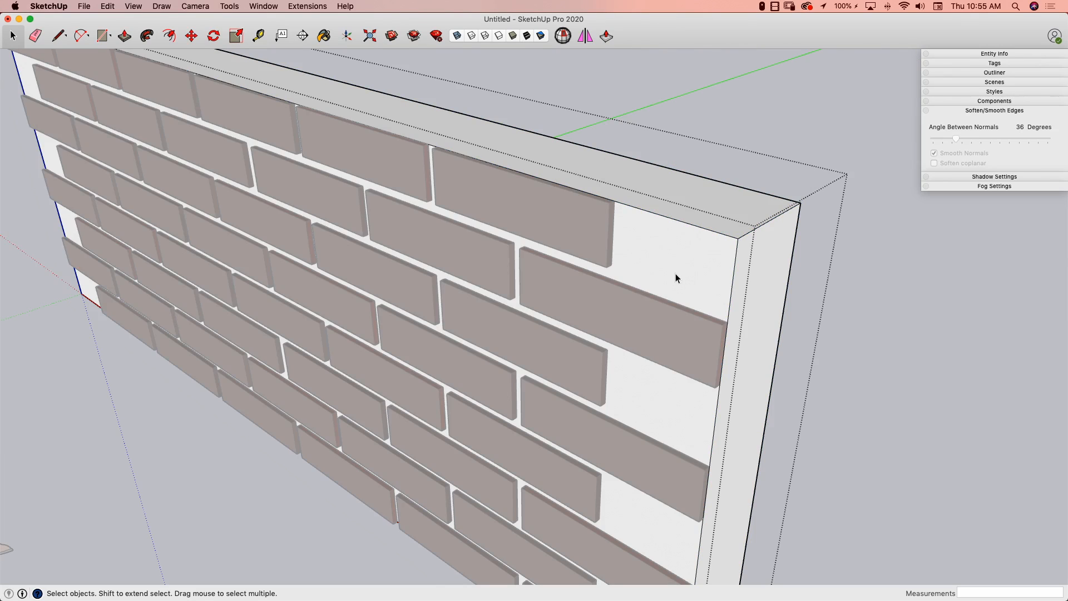
{"action": "key", "text": "b"}
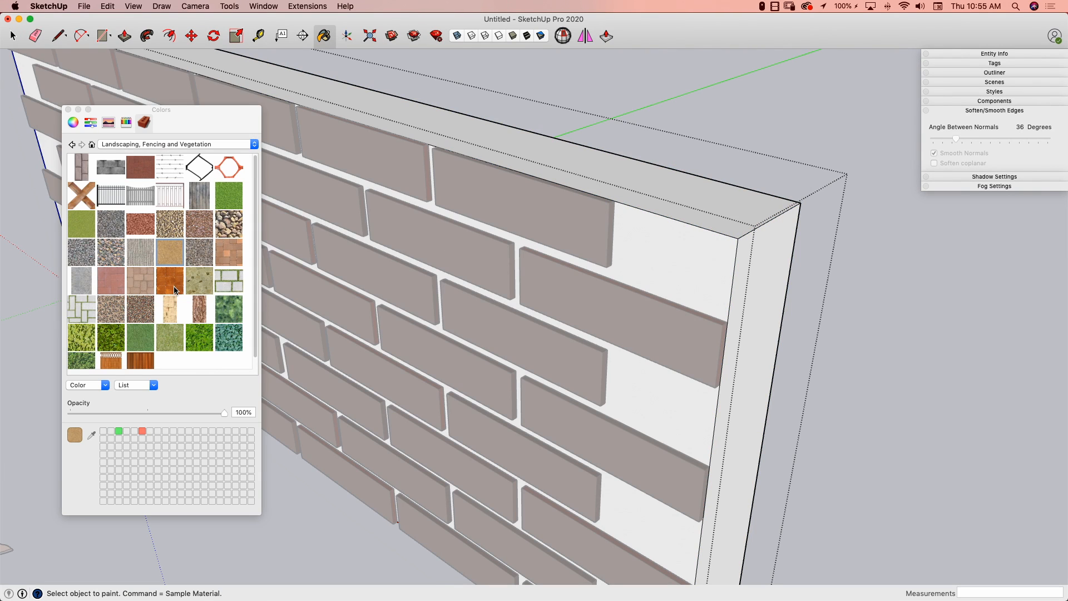
{"action": "left_click", "coordinate": [671, 254]}
- Paint the mortar block's back face with a light yellow-orange from the Colors collection
{"action": "mouse_move", "coordinate": [606, 248]}
{"action": "middle_mouse_down"}
{"action": "mouse_move", "coordinate": [504, 214]}
{"action": "mouse_move", "coordinate": [541, 261]}
{"action": "middle_mouse_up"}
{"action": "mouse_move", "coordinate": [197, 162]}
{"action": "middle_mouse_down"}
{"action": "mouse_move", "coordinate": [159, 146]}
{"action": "mouse_move", "coordinate": [637, 294]}
{"action": "mouse_move", "coordinate": [361, 306]}
{"action": "mouse_move", "coordinate": [246, 183]}
{"action": "middle_mouse_up"}
{"action": "left_click", "coordinate": [236, 146]}
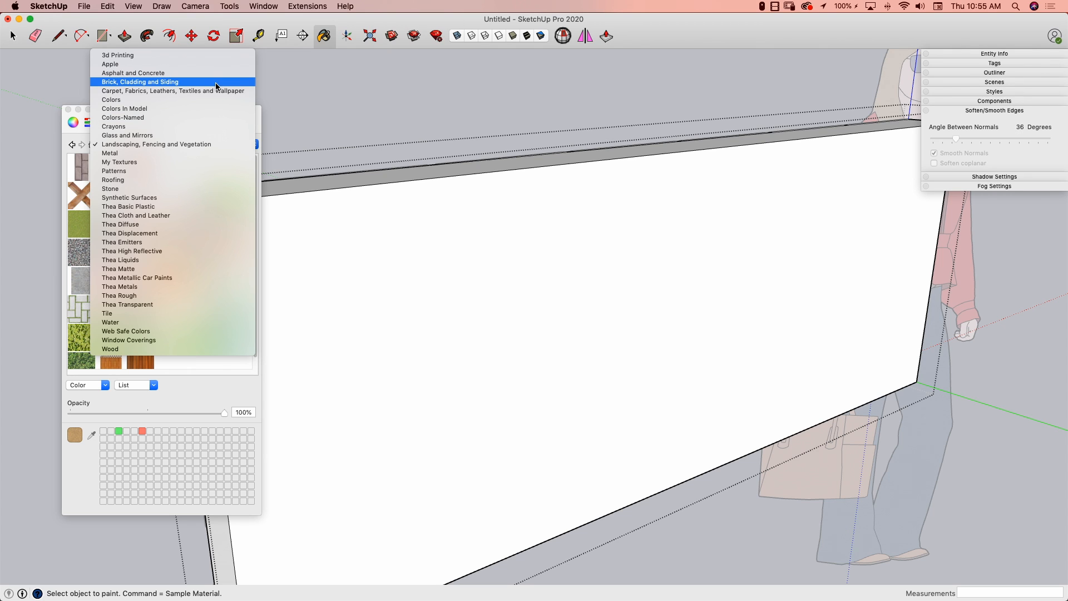
{"action": "left_click", "coordinate": [204, 99]}
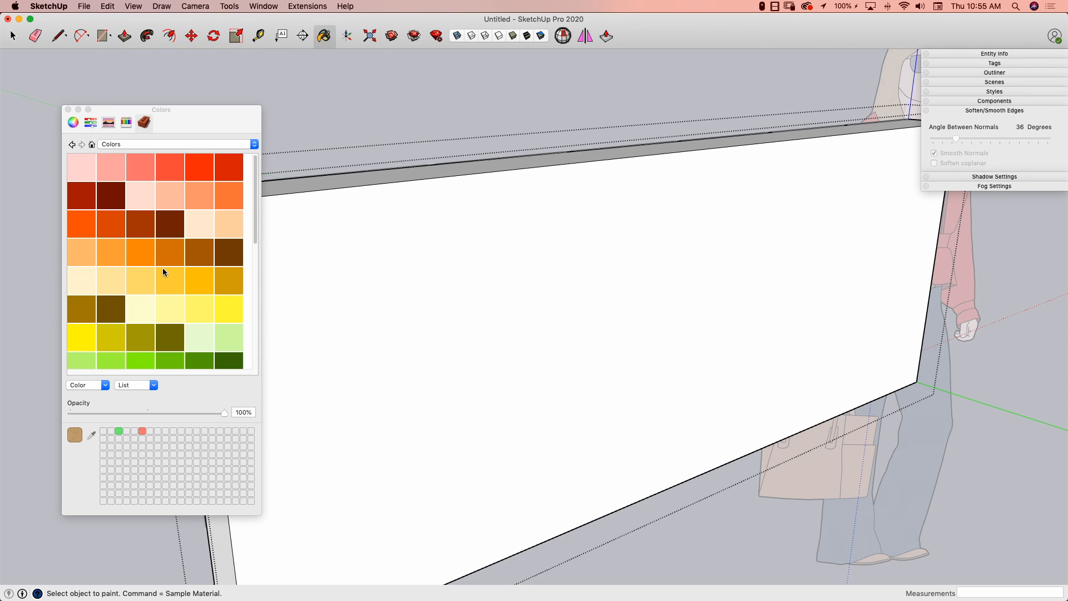
{"action": "left_click", "coordinate": [499, 310]}
{"action": "scroll", "coordinate": [484, 282], "scroll_direction": "down", "scroll_amount": 5}
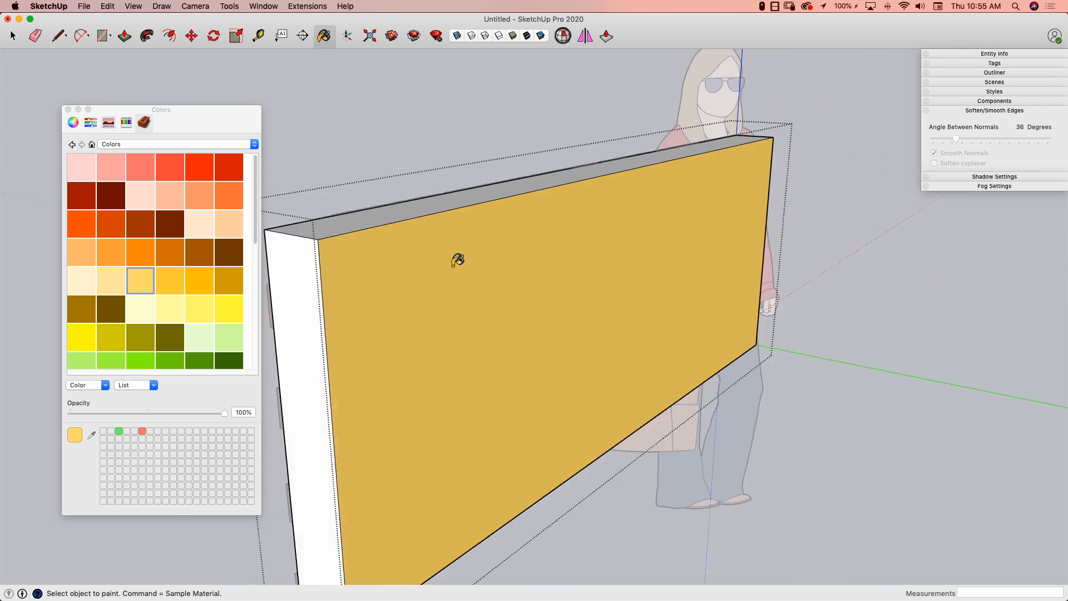
{"action": "key", "text": "space"}
- Compare the finished brick face in the textured and monochrome displays, ending with the textured display
{"action": "middle_click_drag", "start_coordinate": [806, 367], "coordinate": [626, 262]}
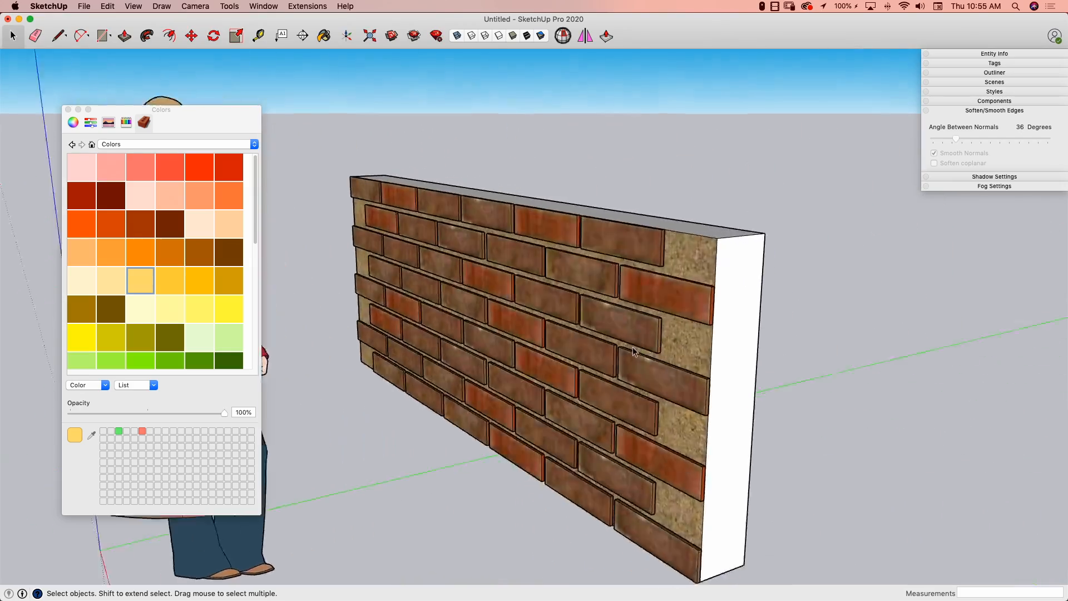
{"action": "scroll", "coordinate": [632, 346], "scroll_direction": "up", "scroll_amount": 10}
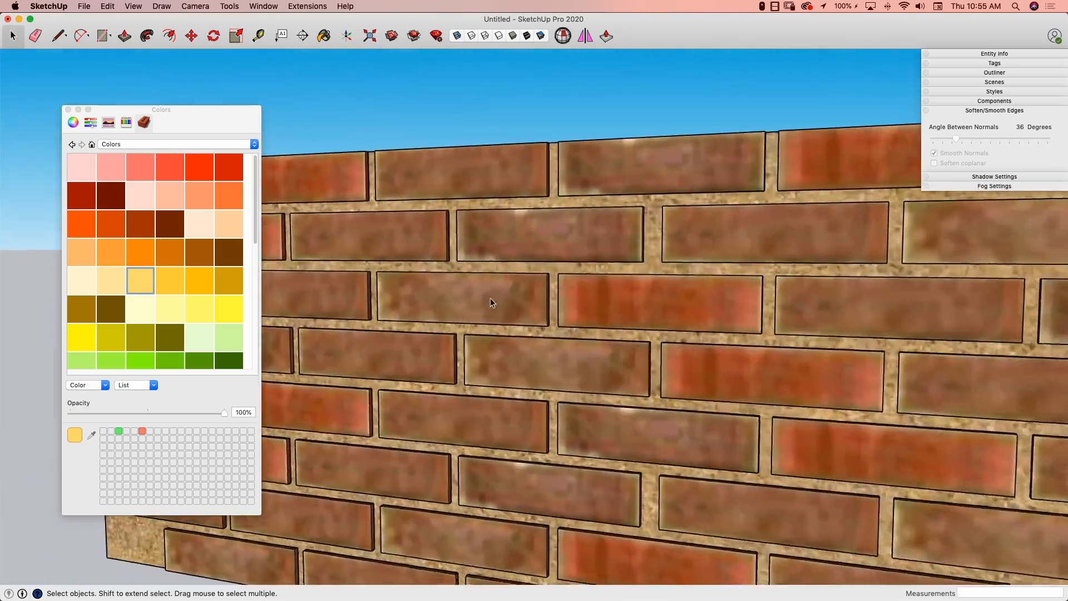
{"action": "middle_click_drag", "start_coordinate": [489, 298], "coordinate": [504, 357]}
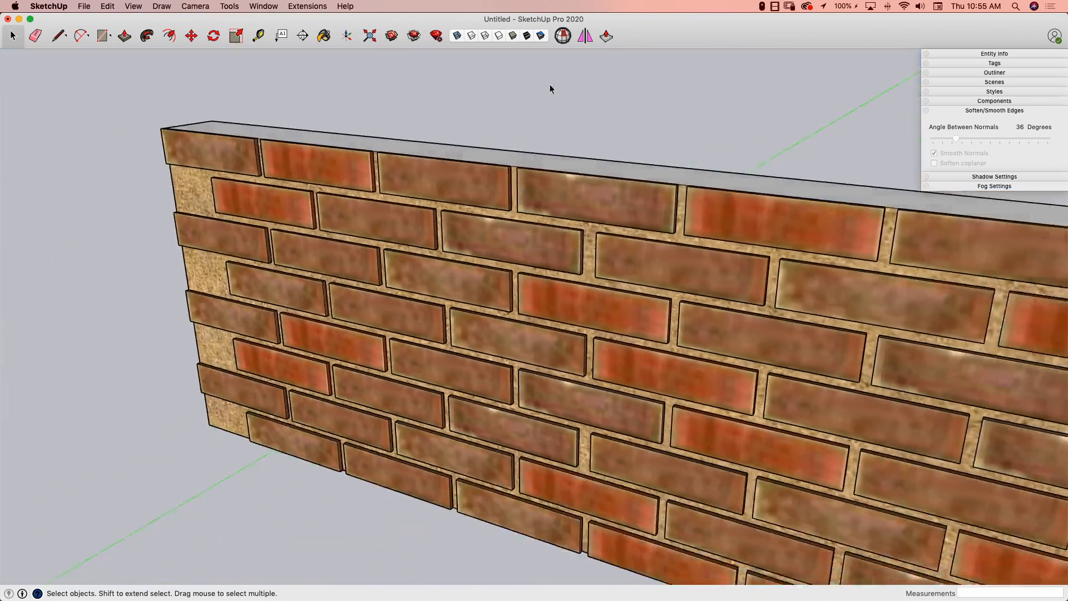
{"action": "middle_click_drag", "start_coordinate": [551, 88], "coordinate": [510, 156]}
{"action": "left_click", "coordinate": [540, 36]}
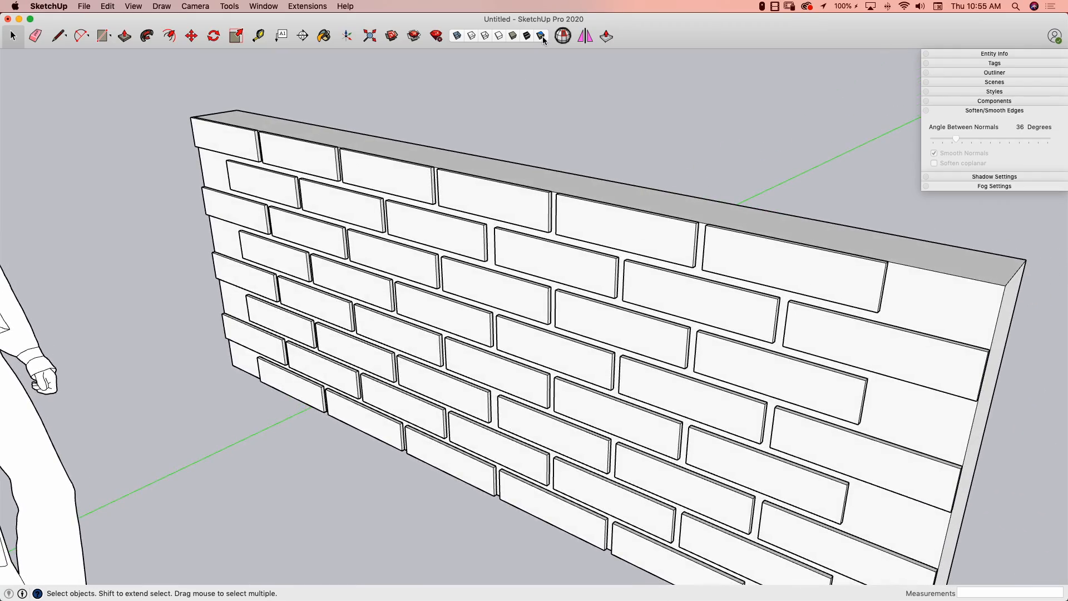
{"action": "left_click", "coordinate": [526, 36]}
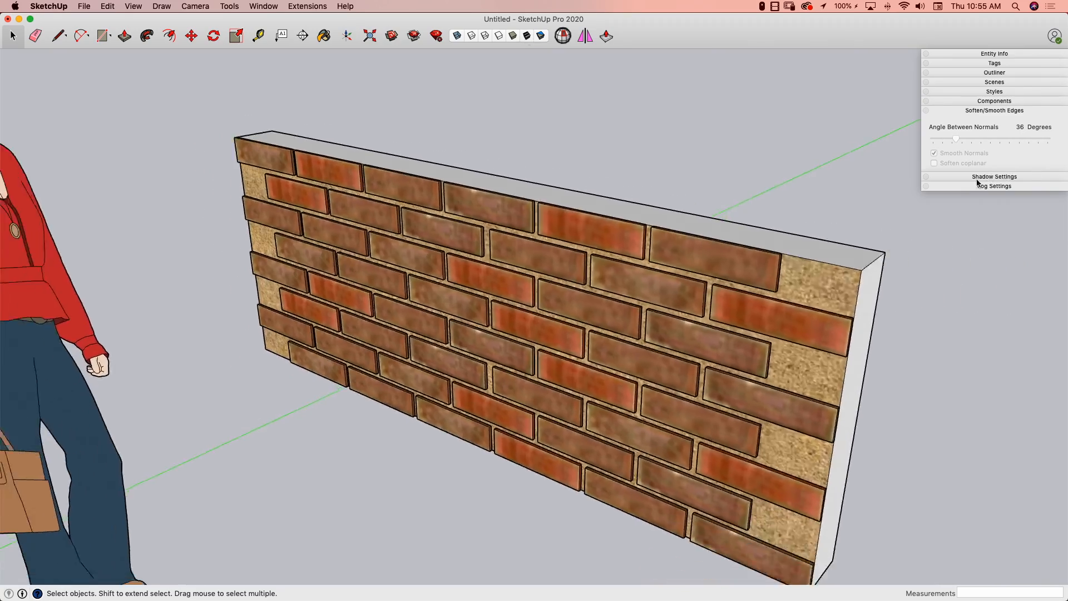
- Turn on shadows and set the time to 07:27 AM and the date to 11/14 to light the brick face
{"action": "scroll", "coordinate": [977, 183], "scroll_direction": "down", "scroll_amount": 3}
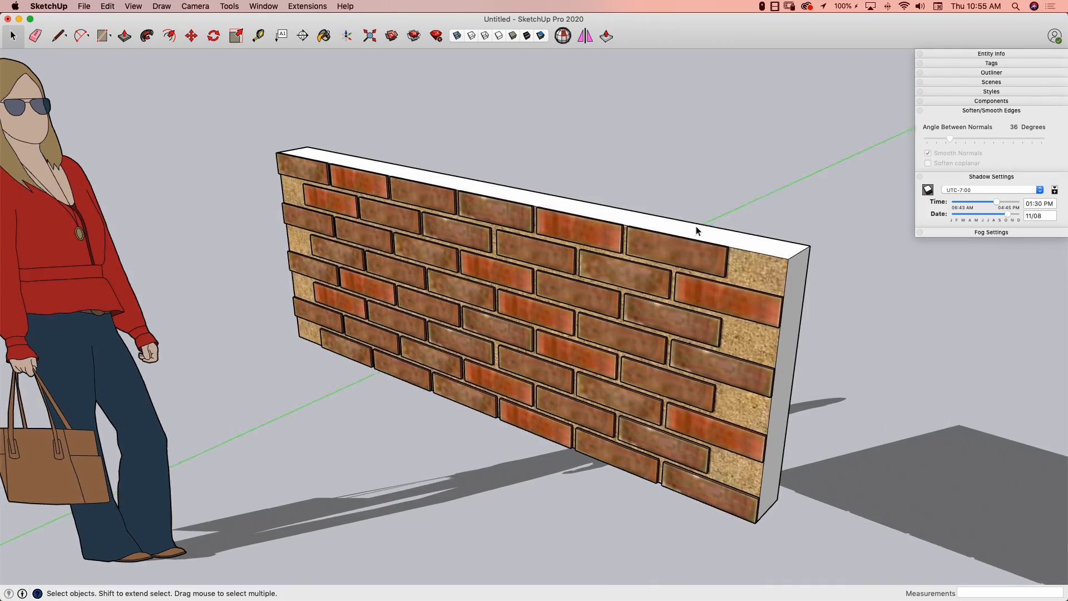
{"action": "scroll", "coordinate": [699, 223], "scroll_direction": "down", "scroll_amount": 2}
{"action": "scroll", "coordinate": [900, 182], "scroll_direction": "up", "scroll_amount": 5}
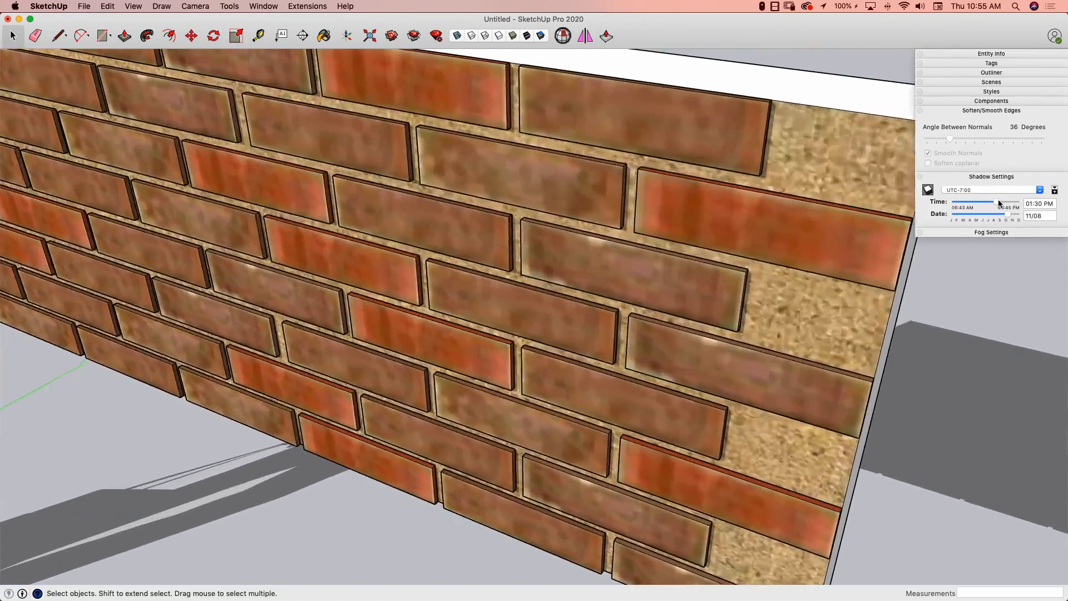
{"action": "mouse_move", "coordinate": [993, 200]}
{"action": "left_mouse_down"}
{"action": "mouse_move", "coordinate": [960, 203]}
{"action": "mouse_move", "coordinate": [1007, 215]}
{"action": "left_mouse_up"}
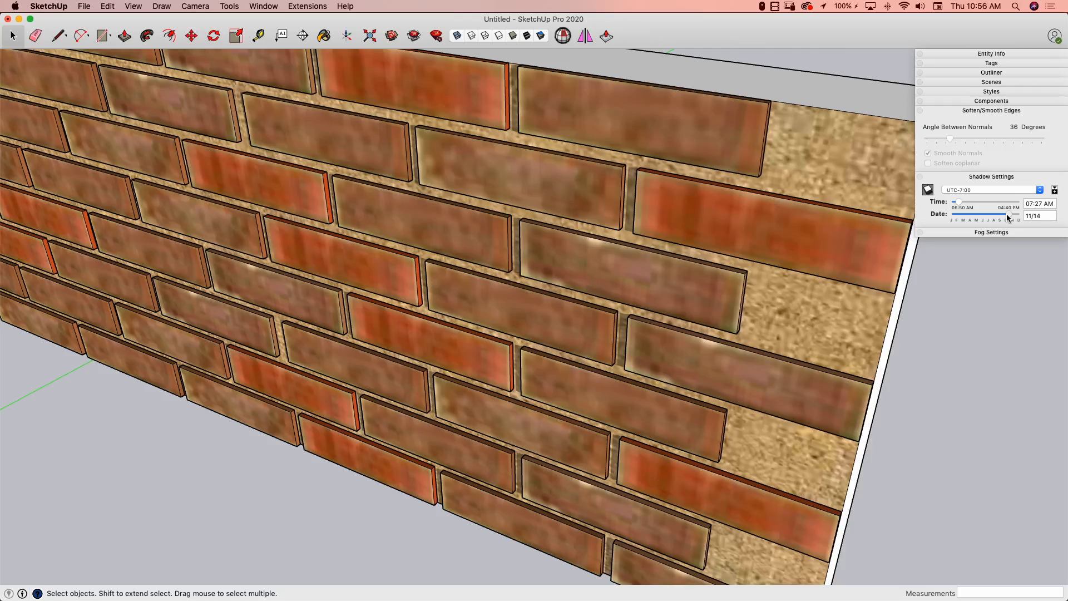
{"action": "scroll", "coordinate": [917, 259], "scroll_direction": "down", "scroll_amount": 10}
{"action": "middle_click_drag", "start_coordinate": [884, 282], "coordinate": [971, 336]}
{"action": "scroll", "coordinate": [885, 224], "scroll_direction": "up", "scroll_amount": 2}
{"action": "scroll", "coordinate": [884, 225], "scroll_direction": "up", "scroll_amount": 5}
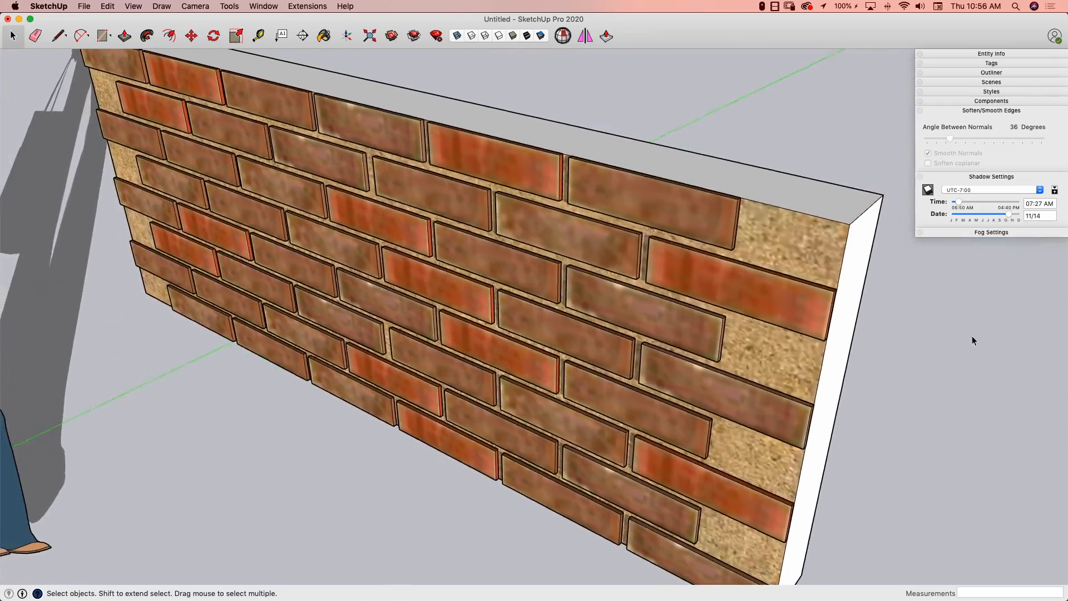
{"action": "scroll", "coordinate": [972, 337], "scroll_direction": "down", "scroll_amount": 5}
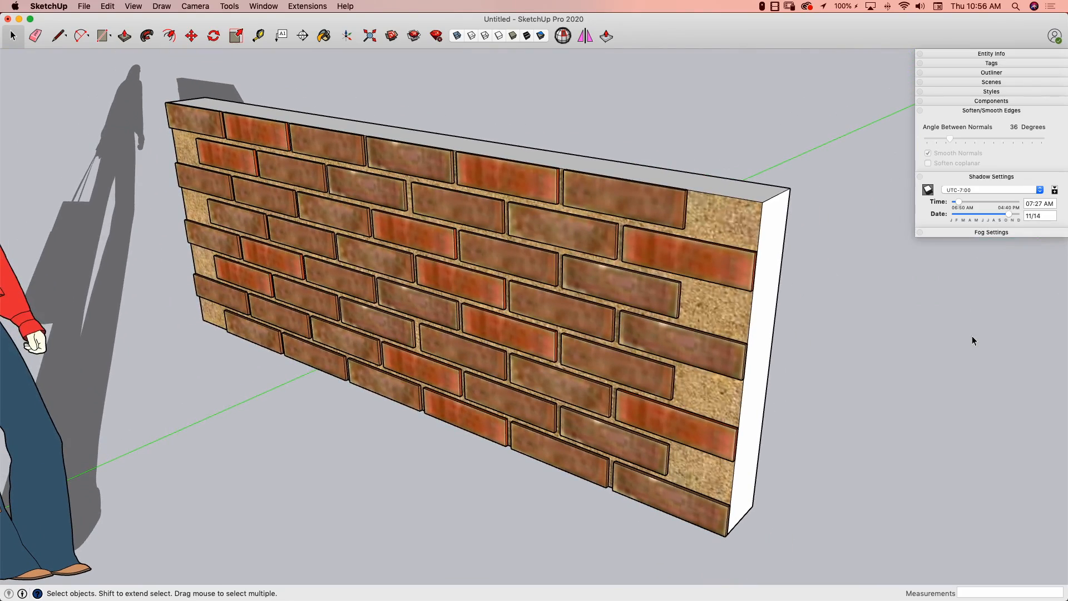